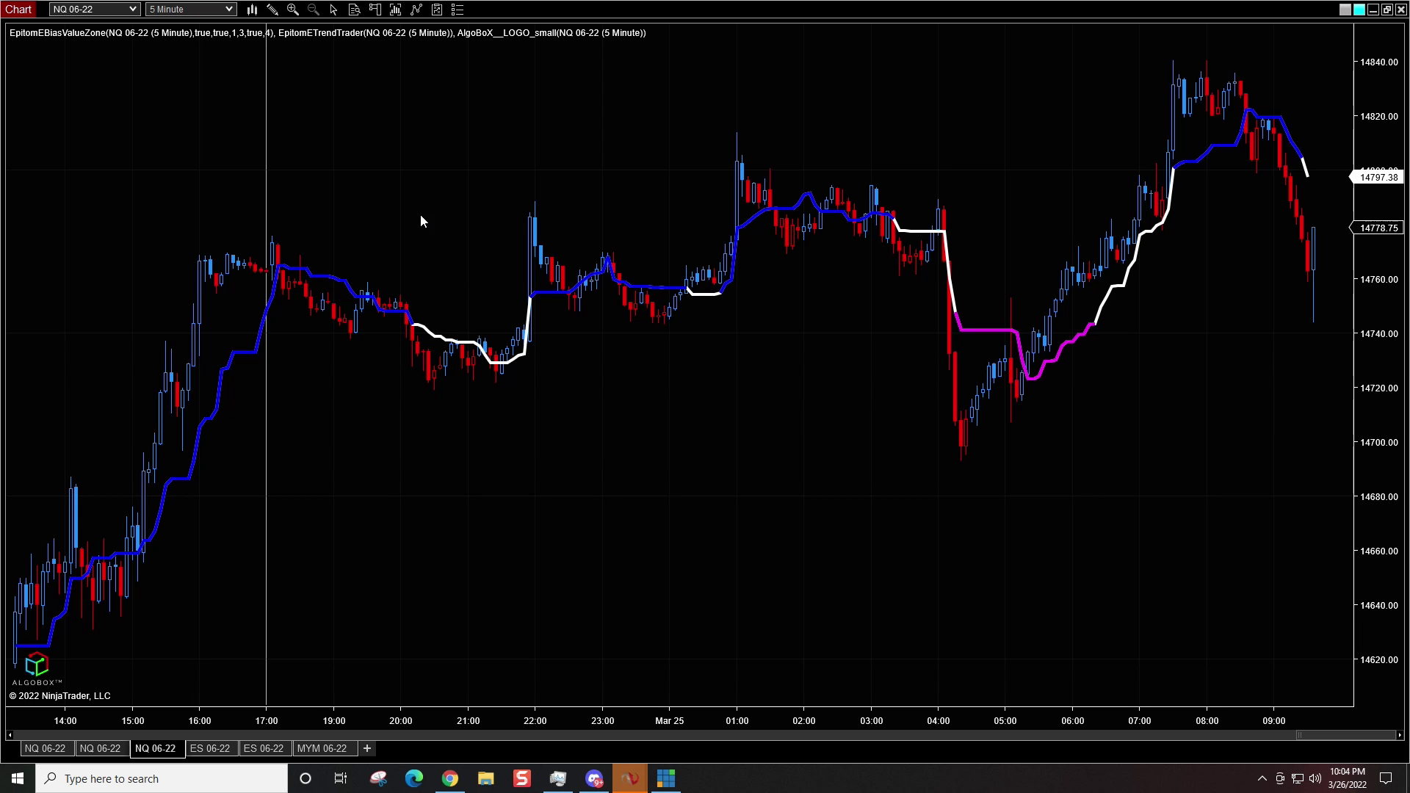
Show Chart Trader on the NQ 06-22 chart and start the market replay at 1x speed
click(377, 15)
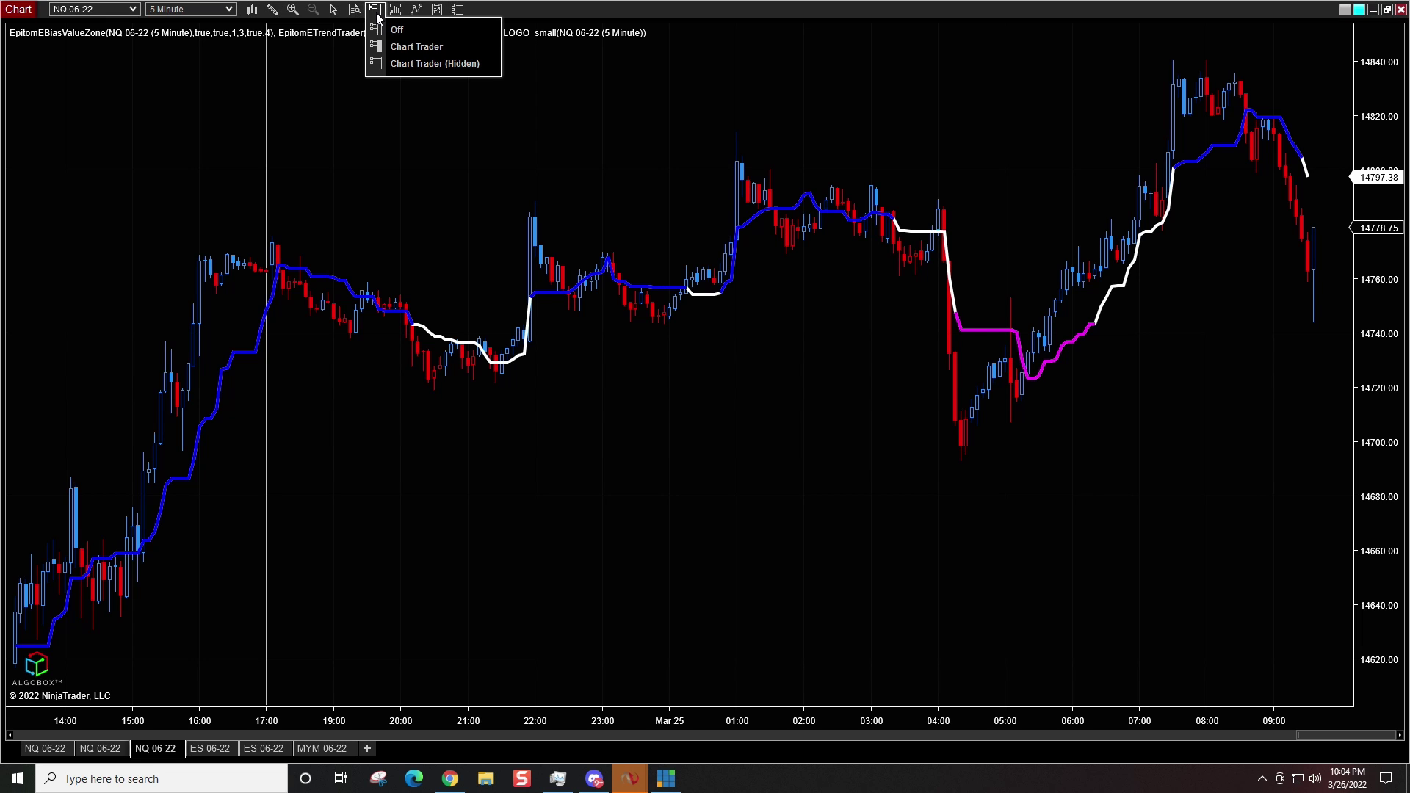
click(416, 47)
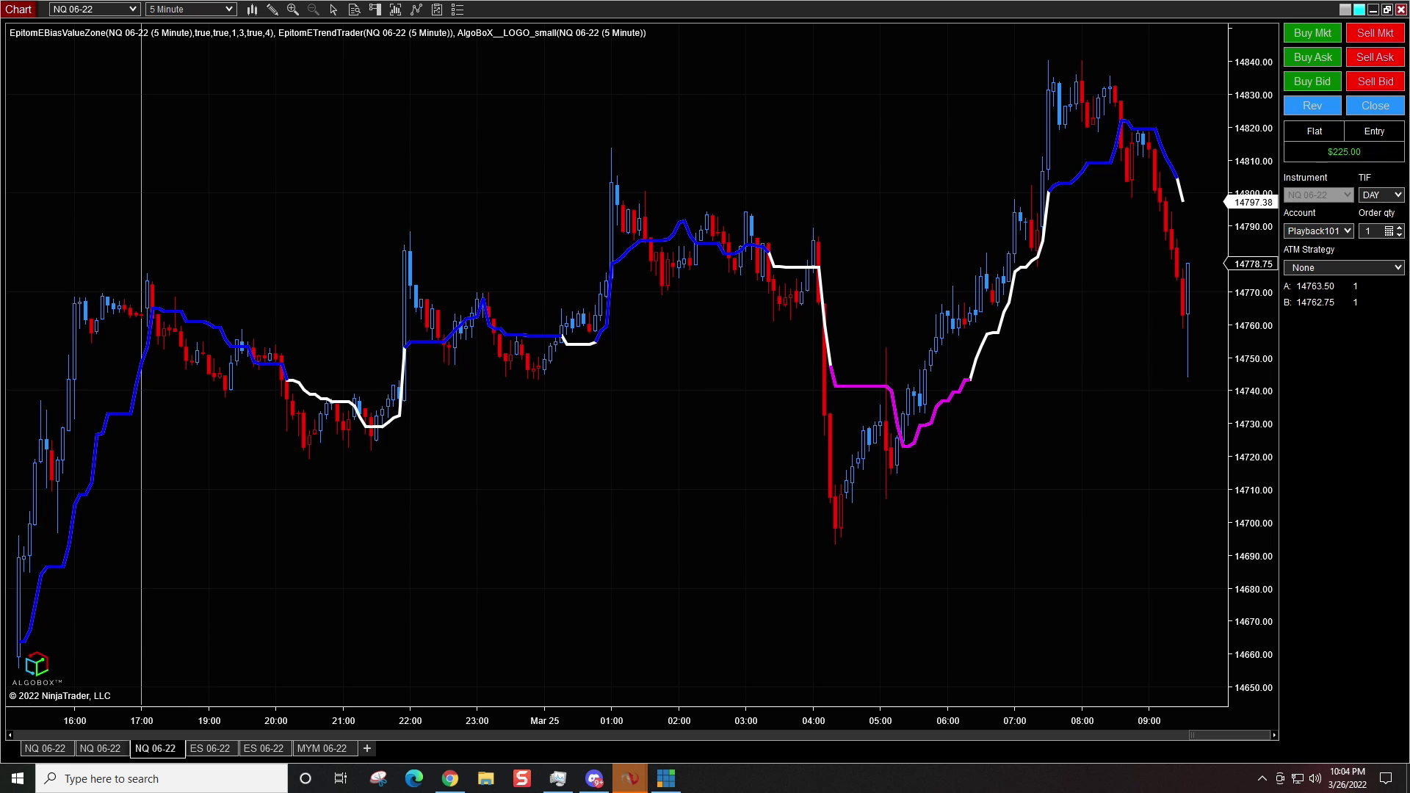
drag(0, 360, 311, 427)
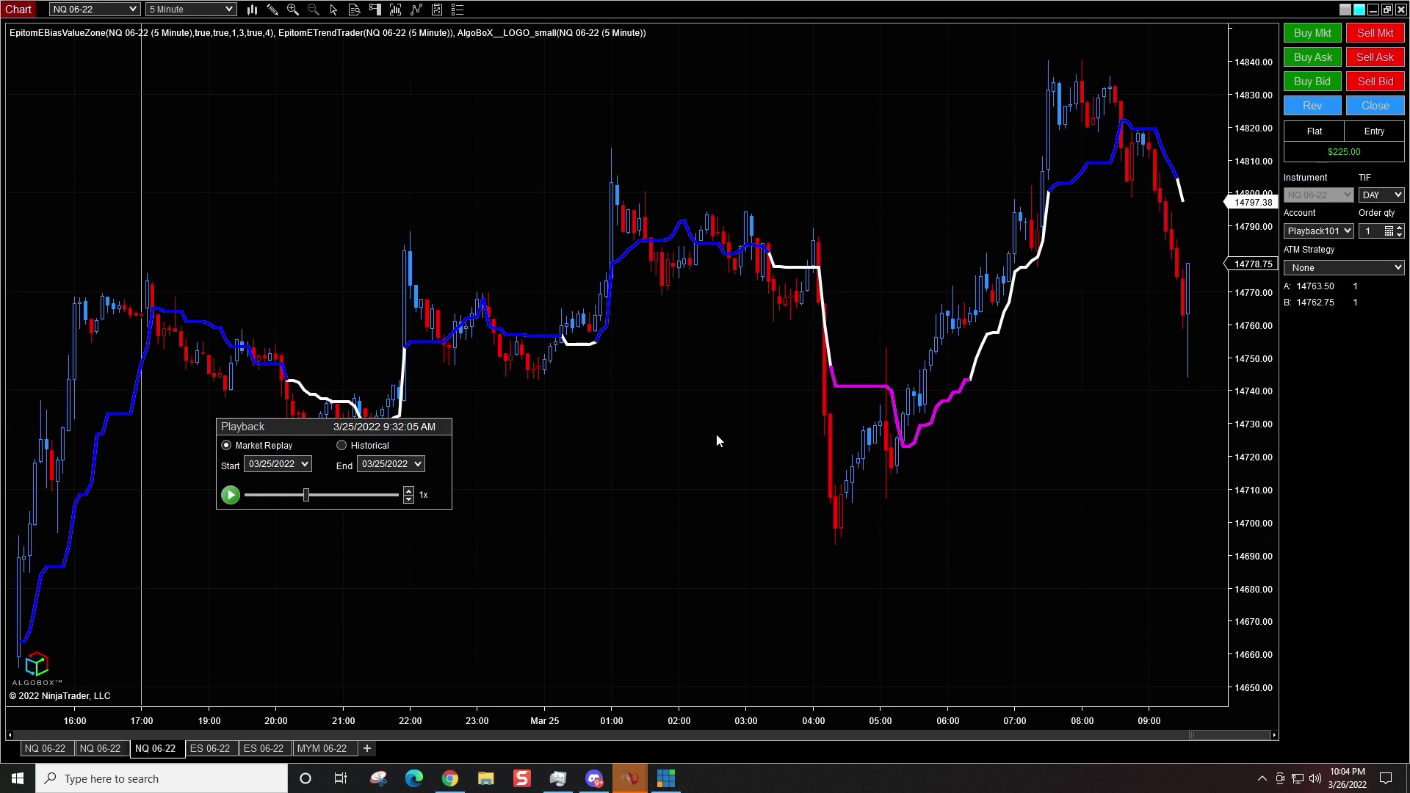
click(230, 496)
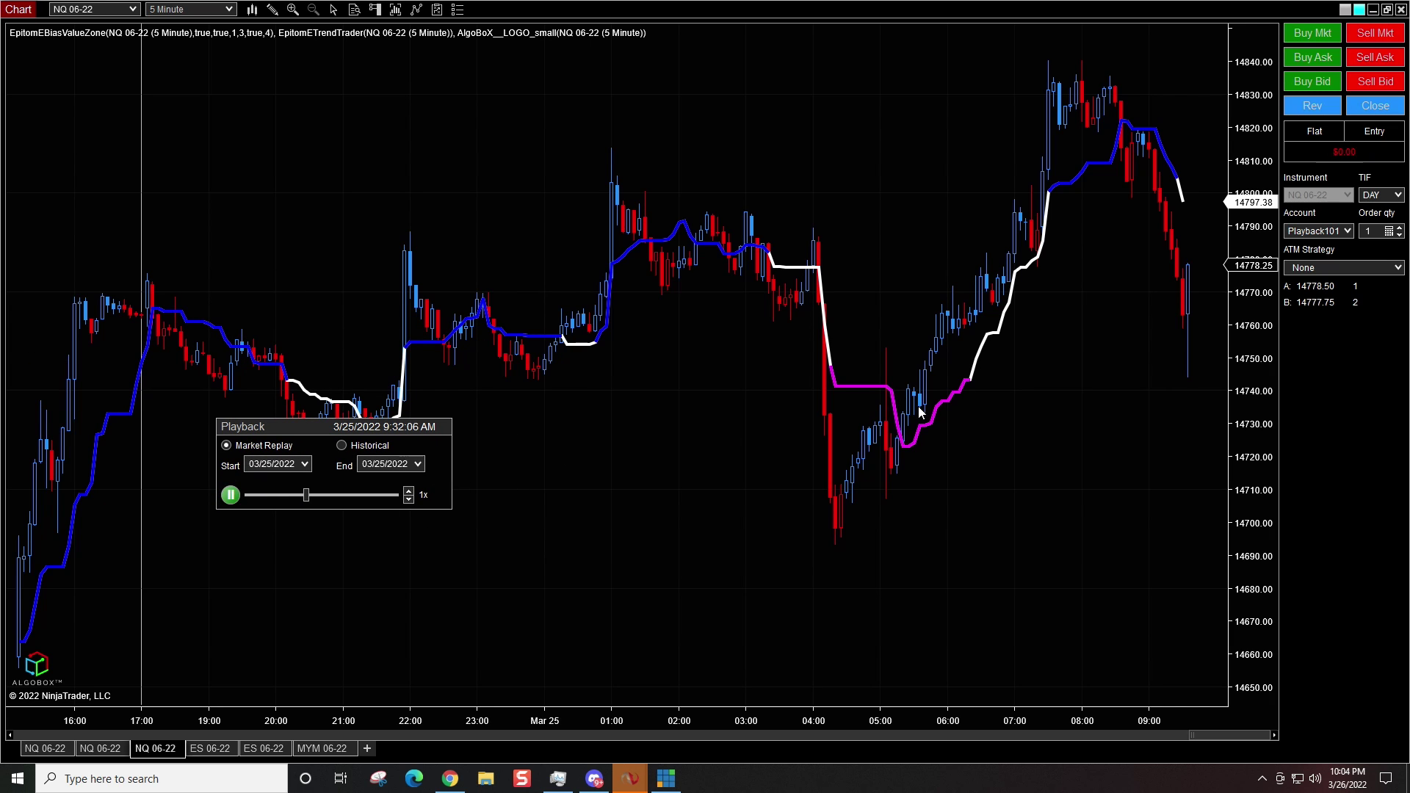
Buy one NQ 06-22 contract at market and close the position, pausing the replay
click(1312, 35)
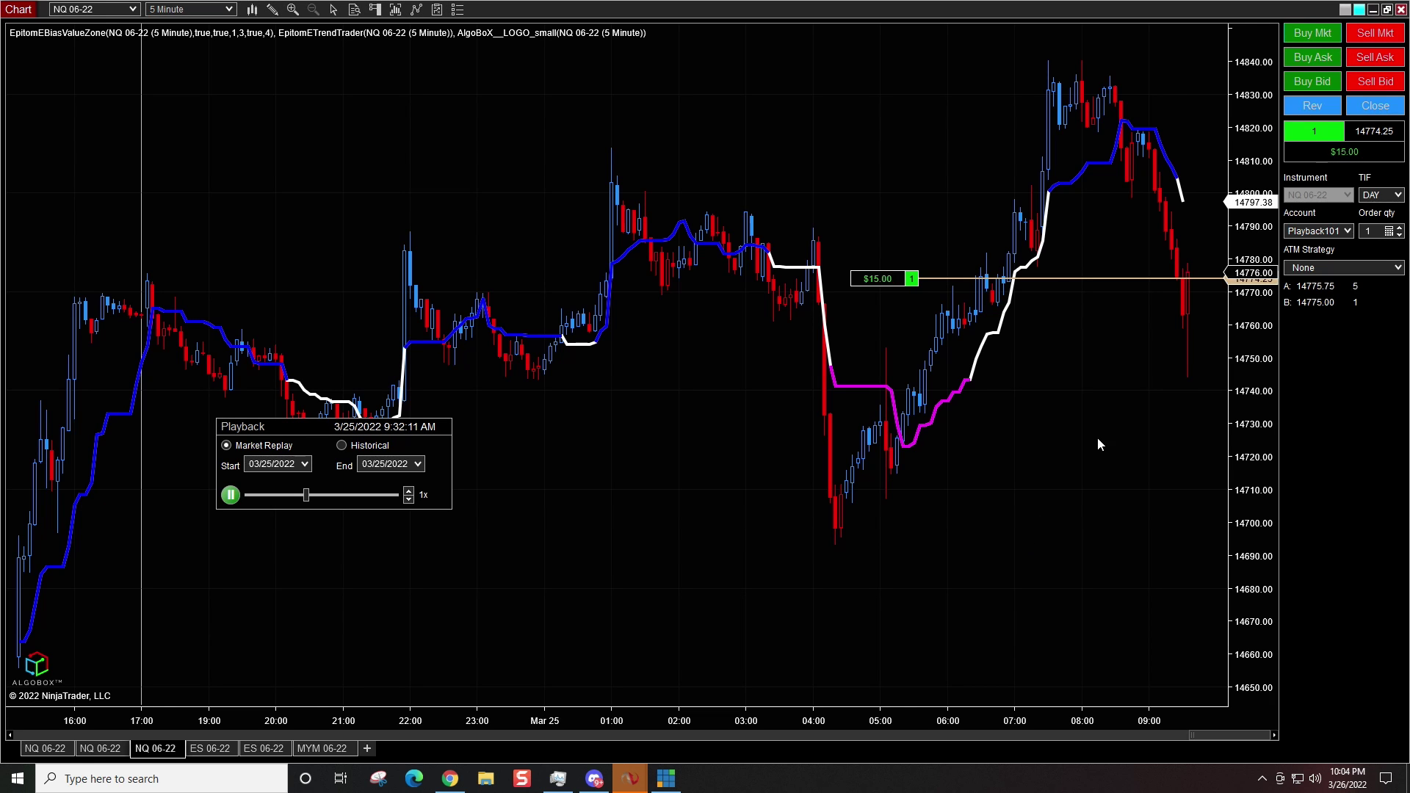
click(1373, 108)
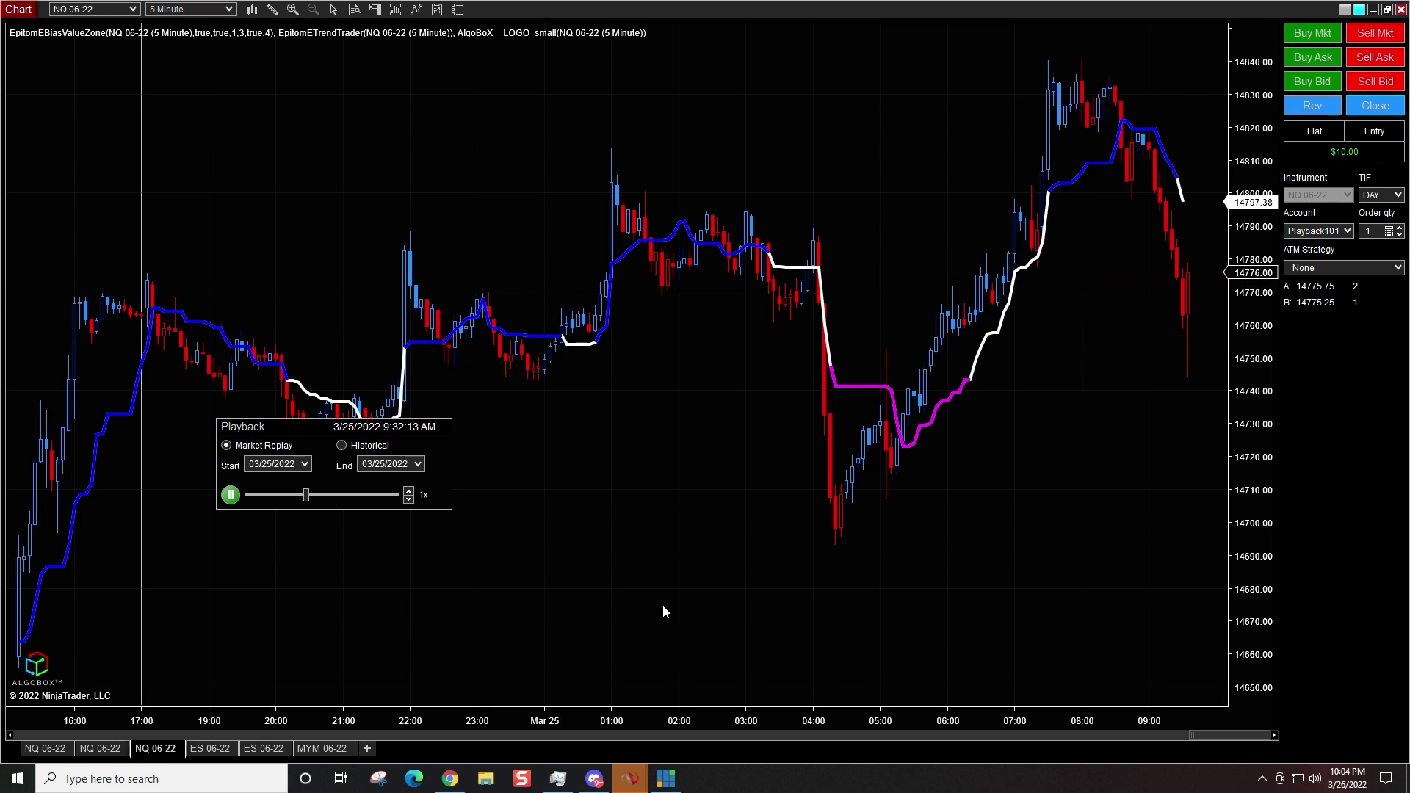
click(230, 496)
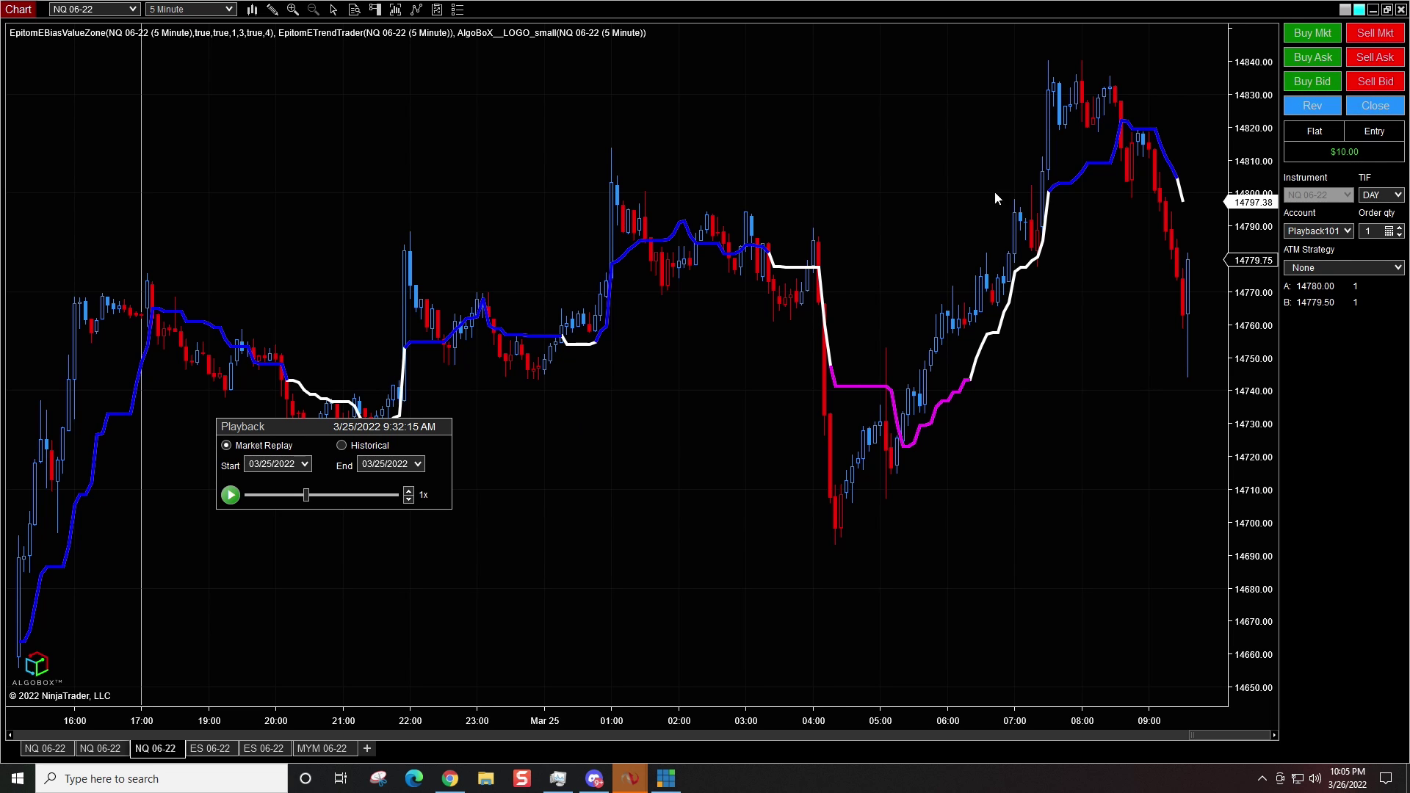
Buy one contract at market and place a one-contract sell limit order at 14823.00
click(1315, 34)
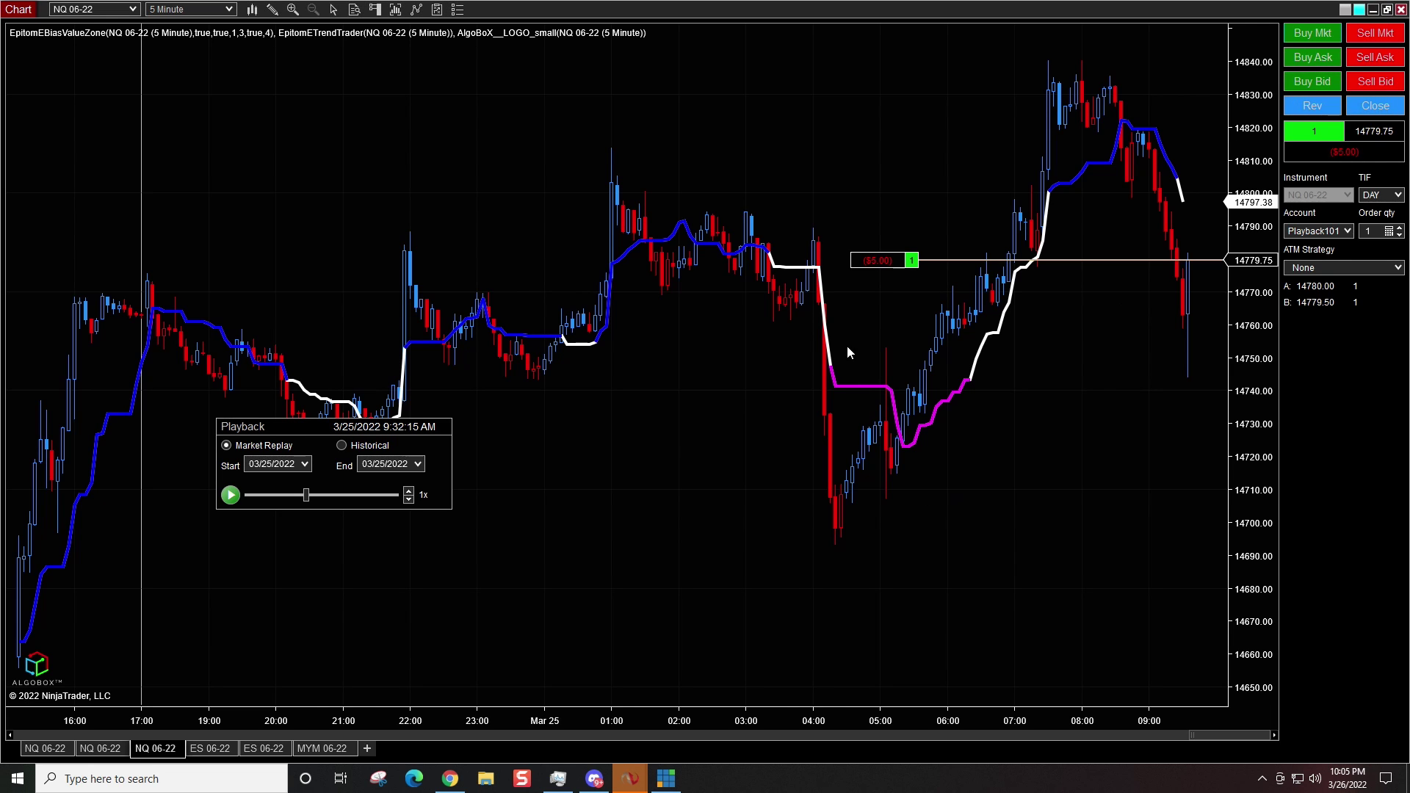
right_click(586, 123)
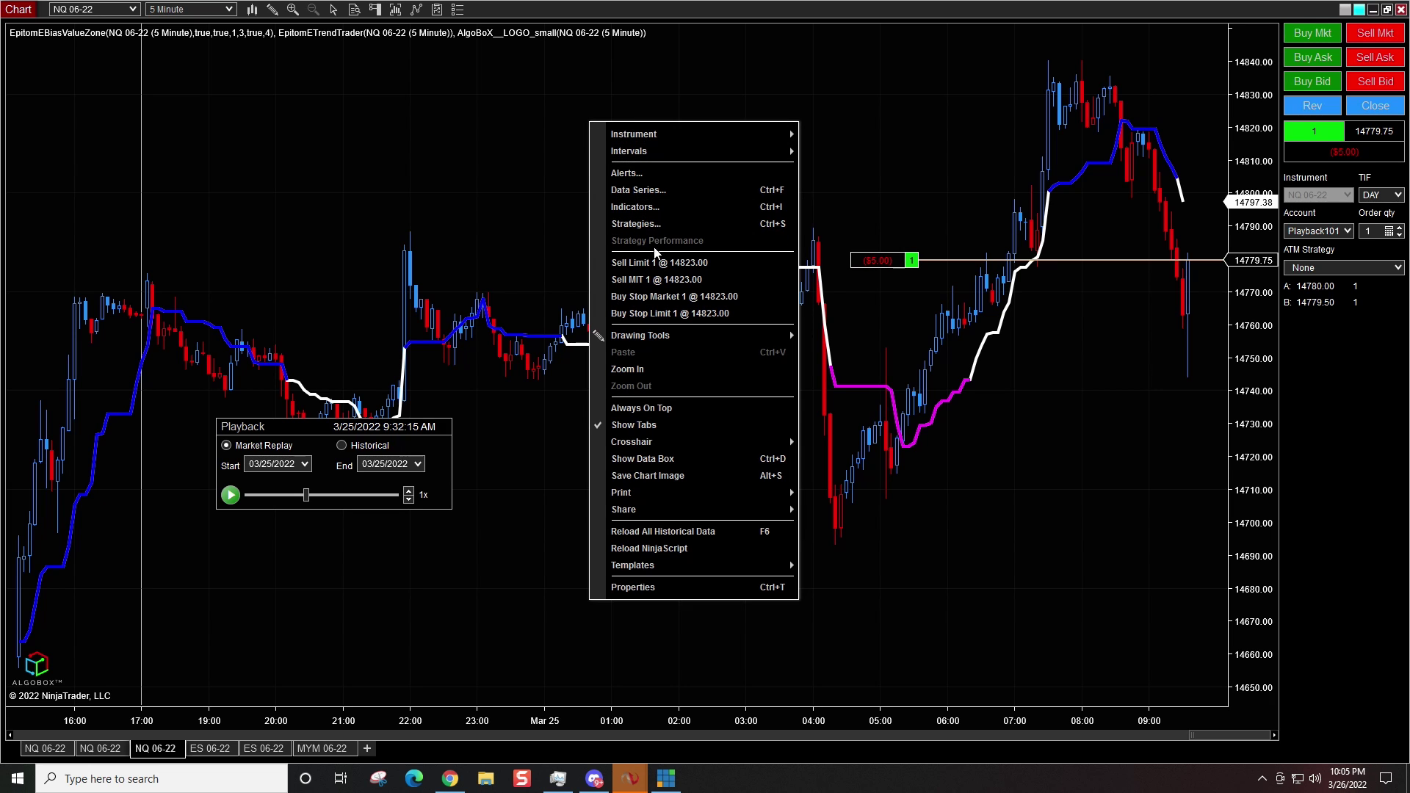
click(652, 263)
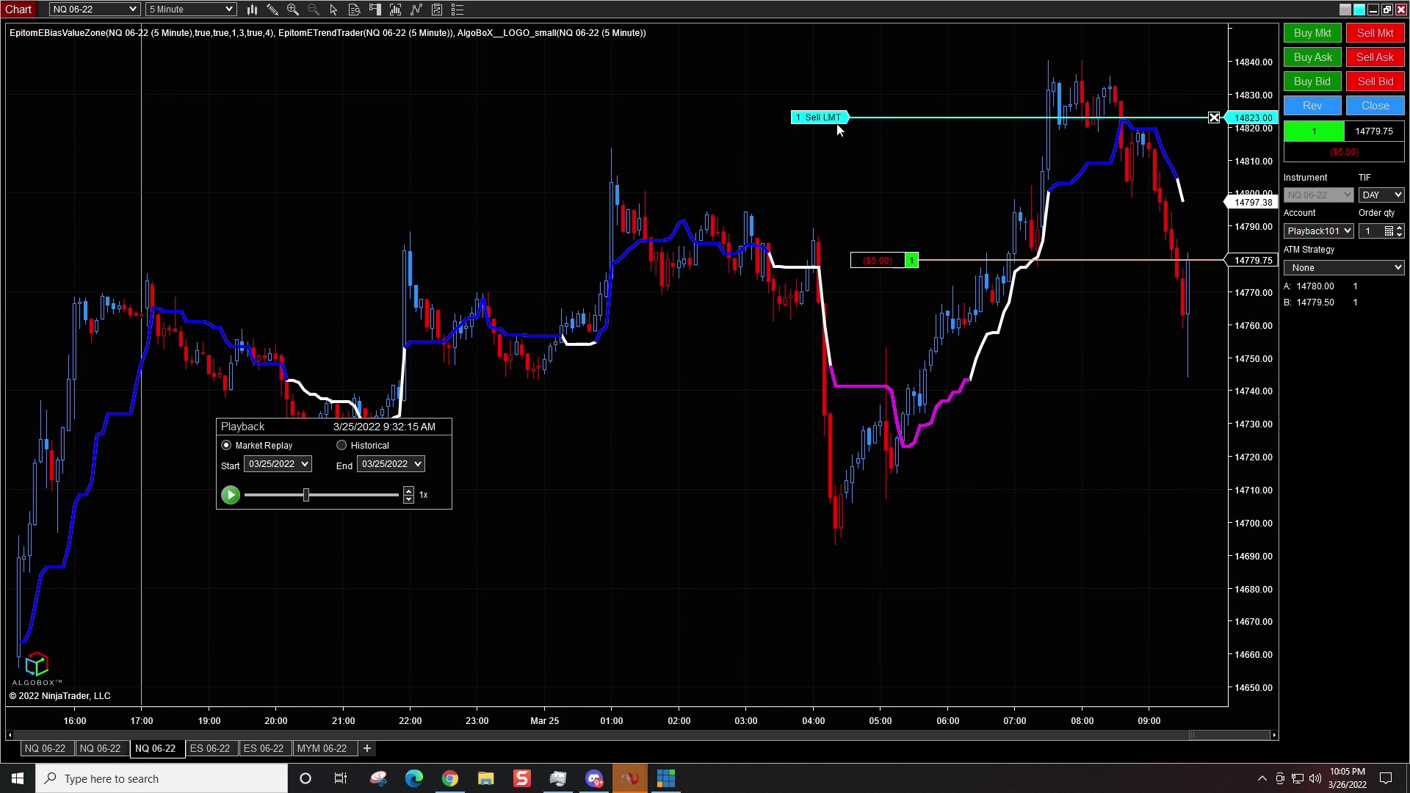
Move the working sell limit order on the chart to several price levels, ending at 14798.50
click(821, 119)
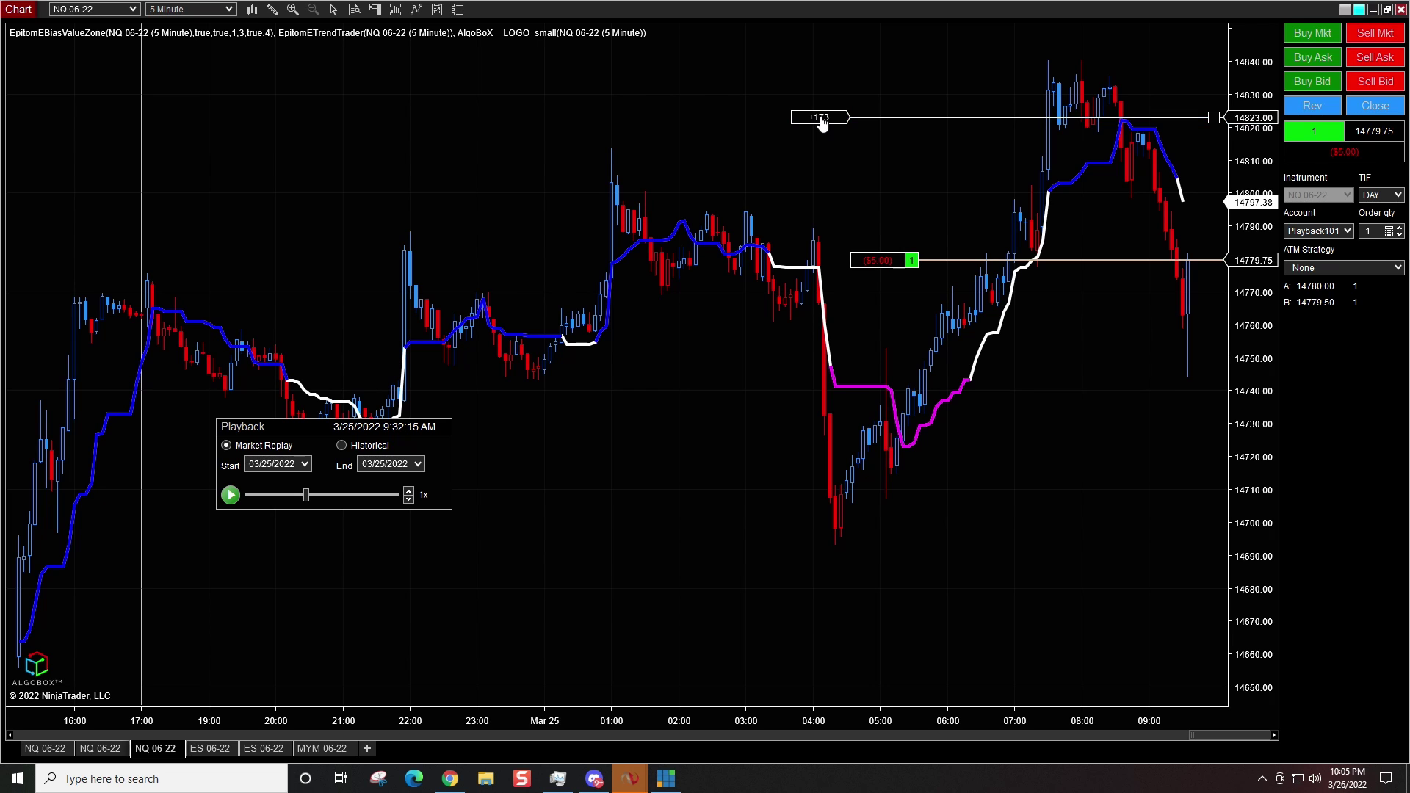
click(821, 212)
click(821, 213)
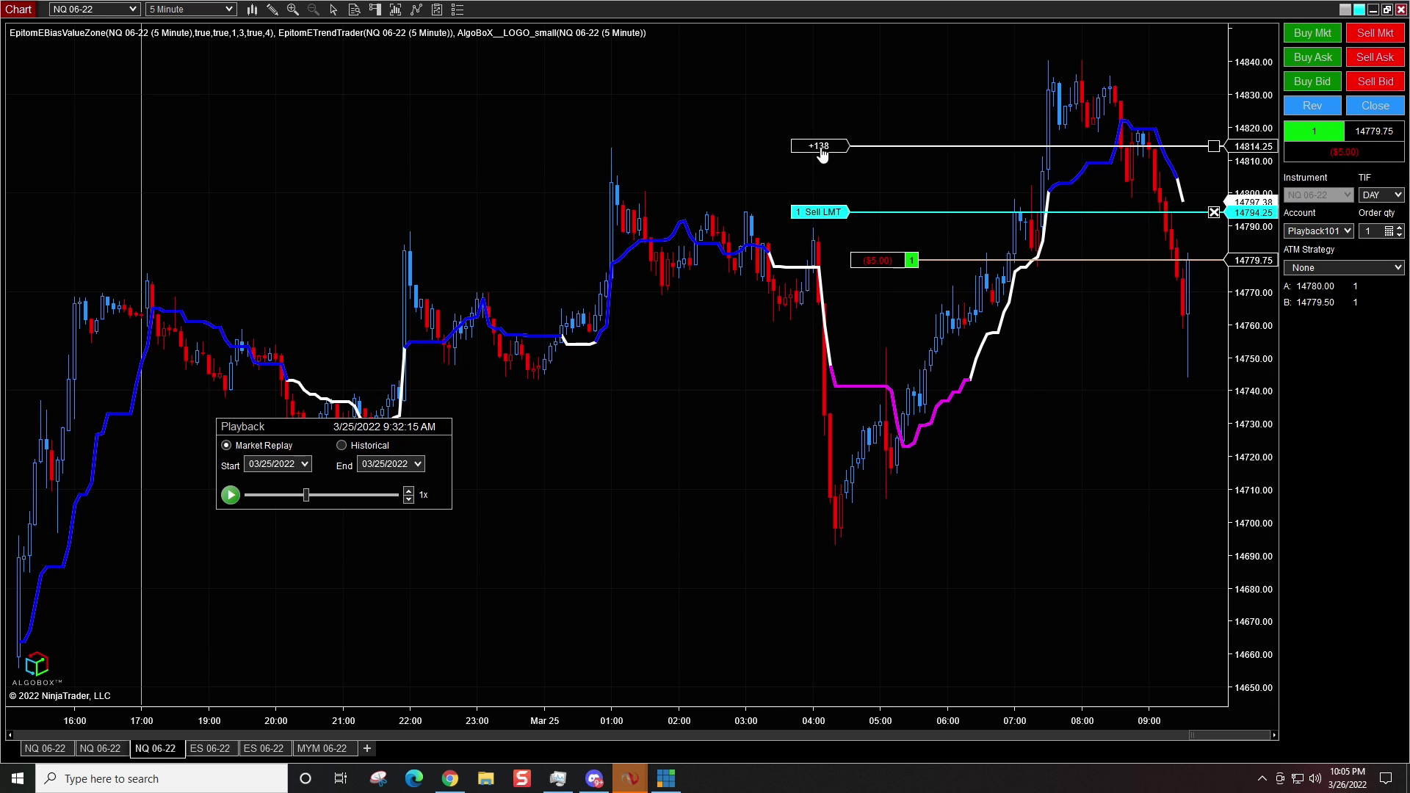
click(821, 149)
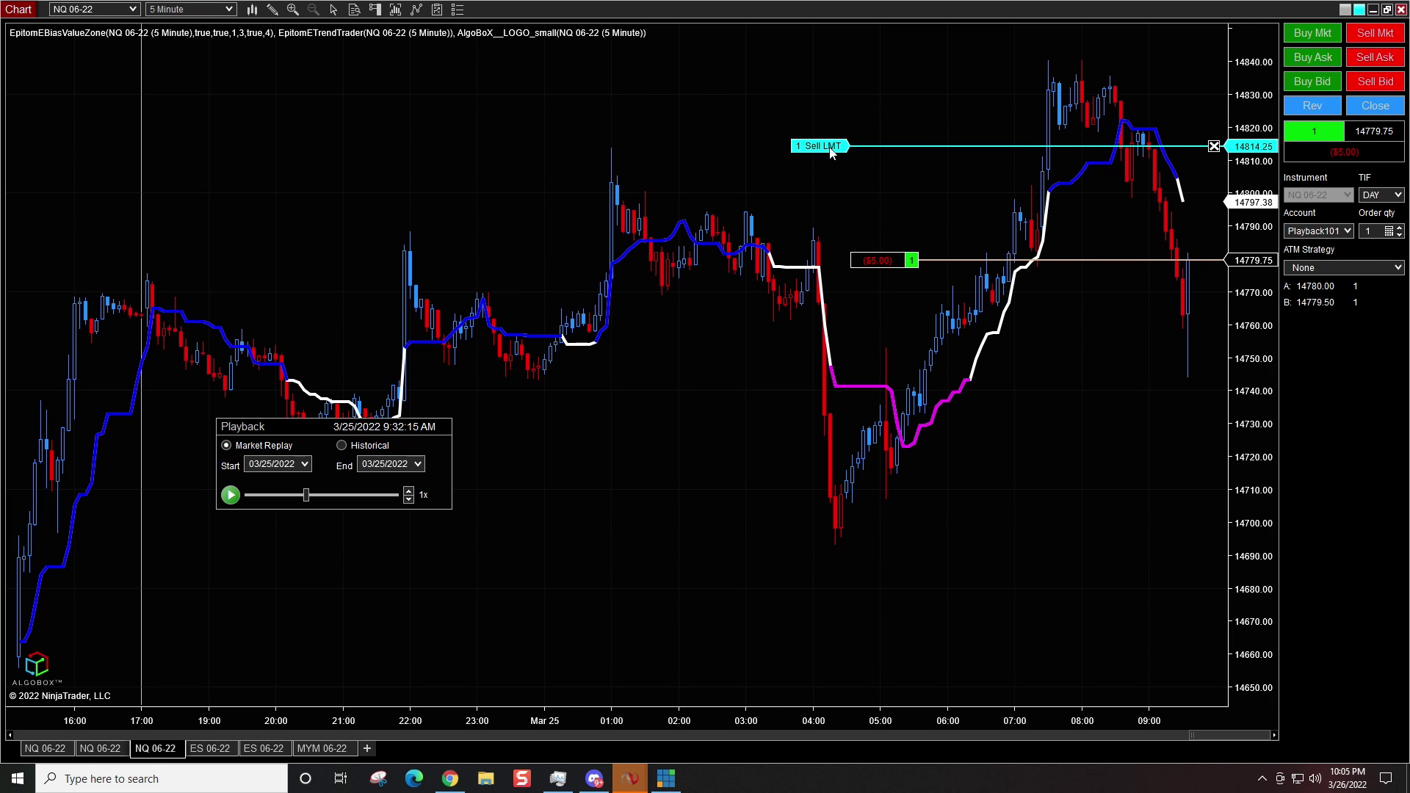
click(830, 151)
click(830, 152)
click(838, 151)
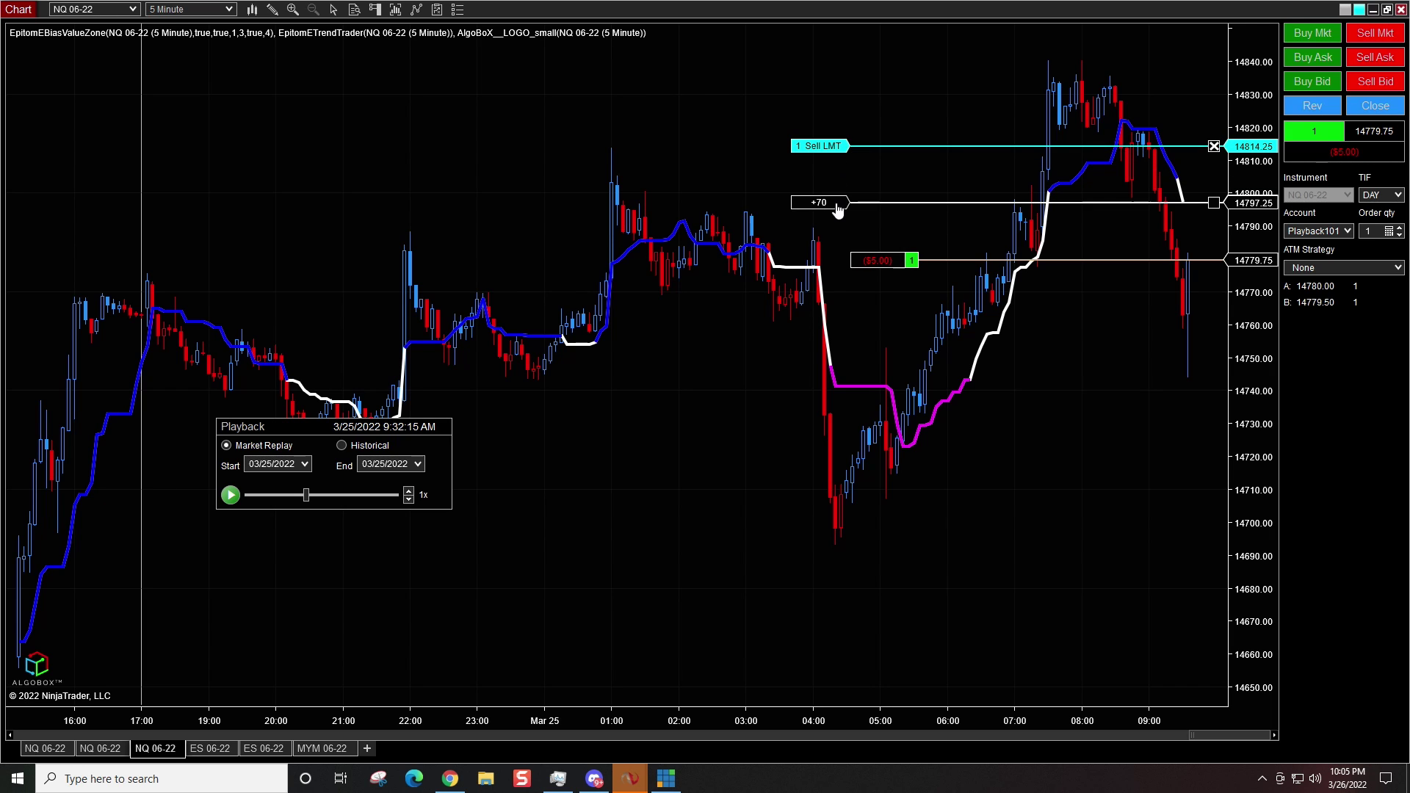
click(838, 208)
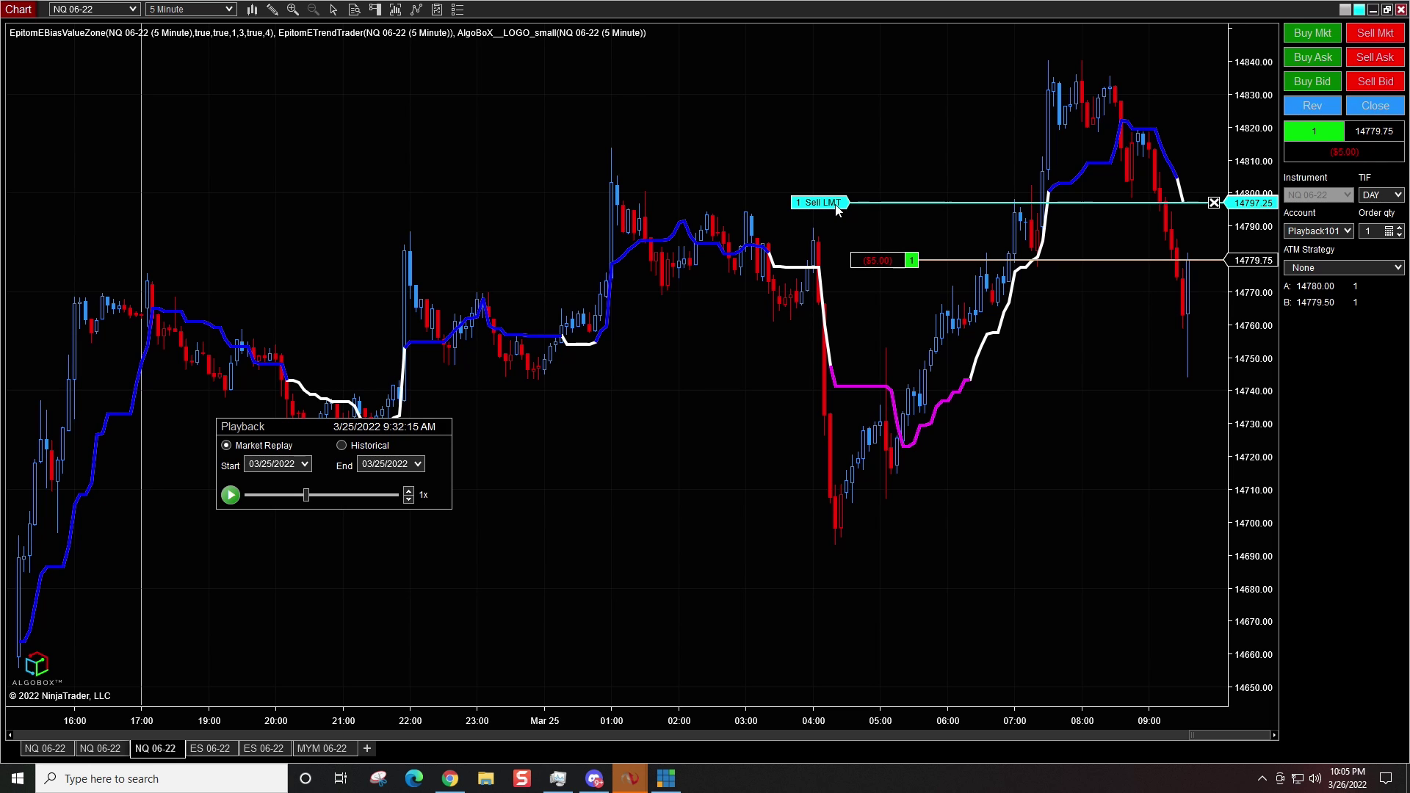
drag(836, 211, 837, 206)
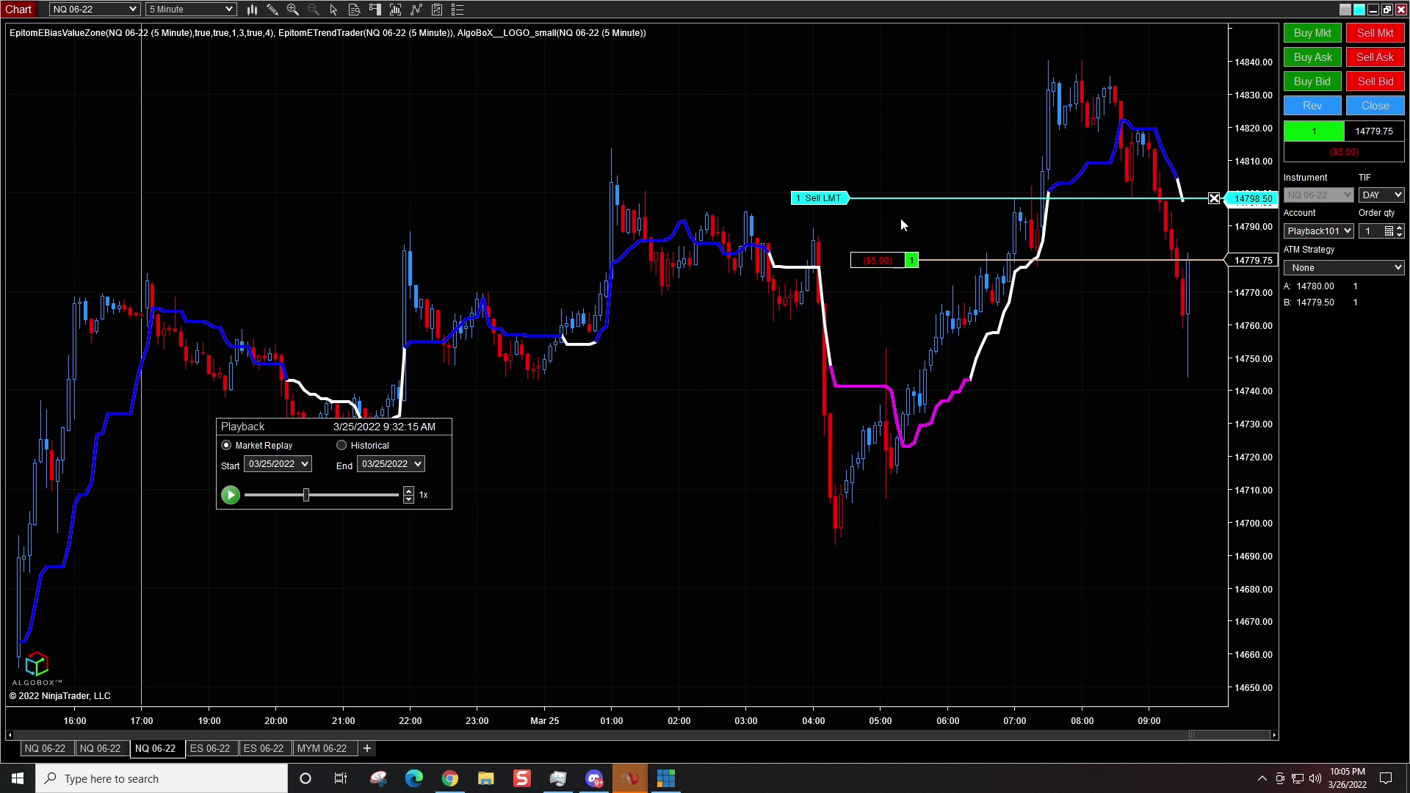
Set the quantity of the sell limit order at 14798.50 to 2 contracts
click(807, 205)
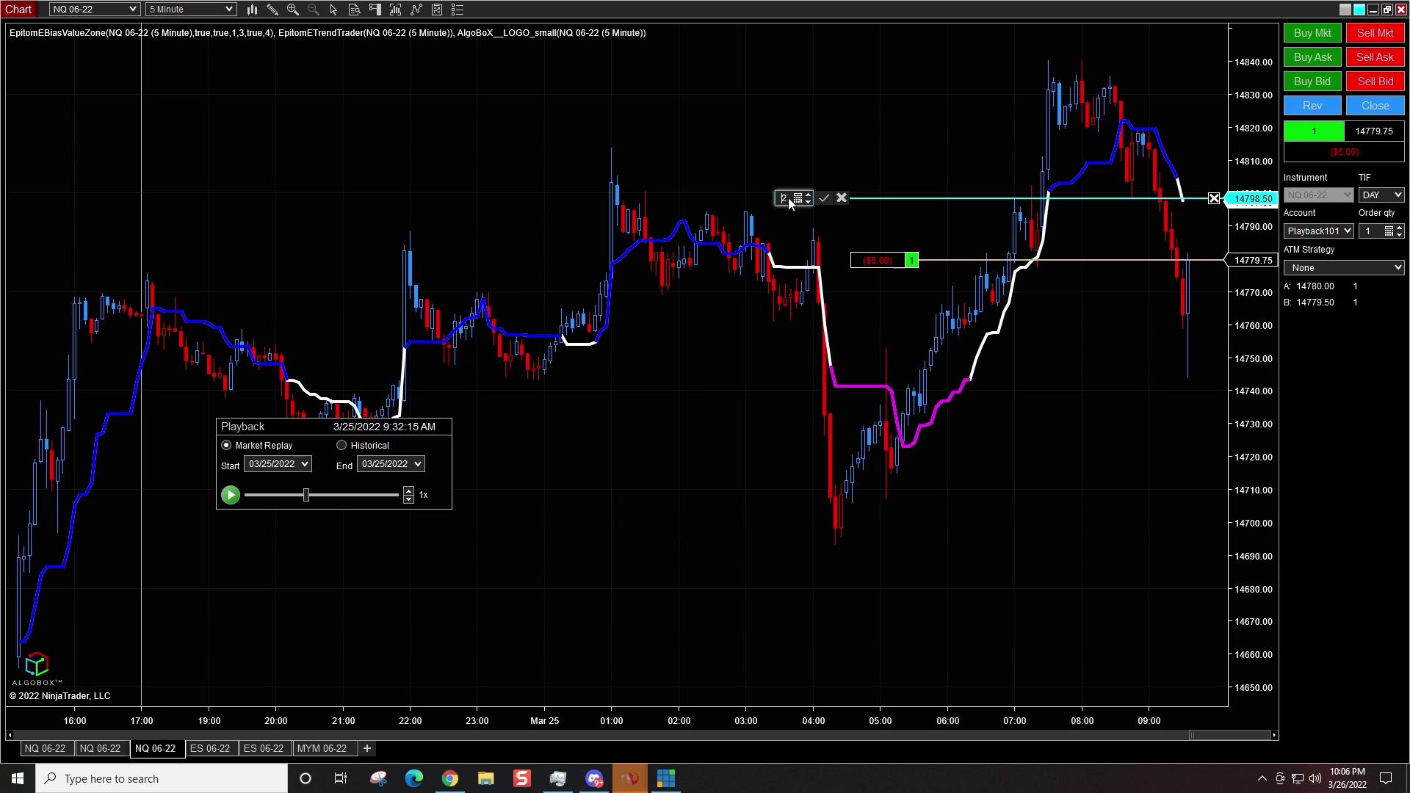
click(824, 198)
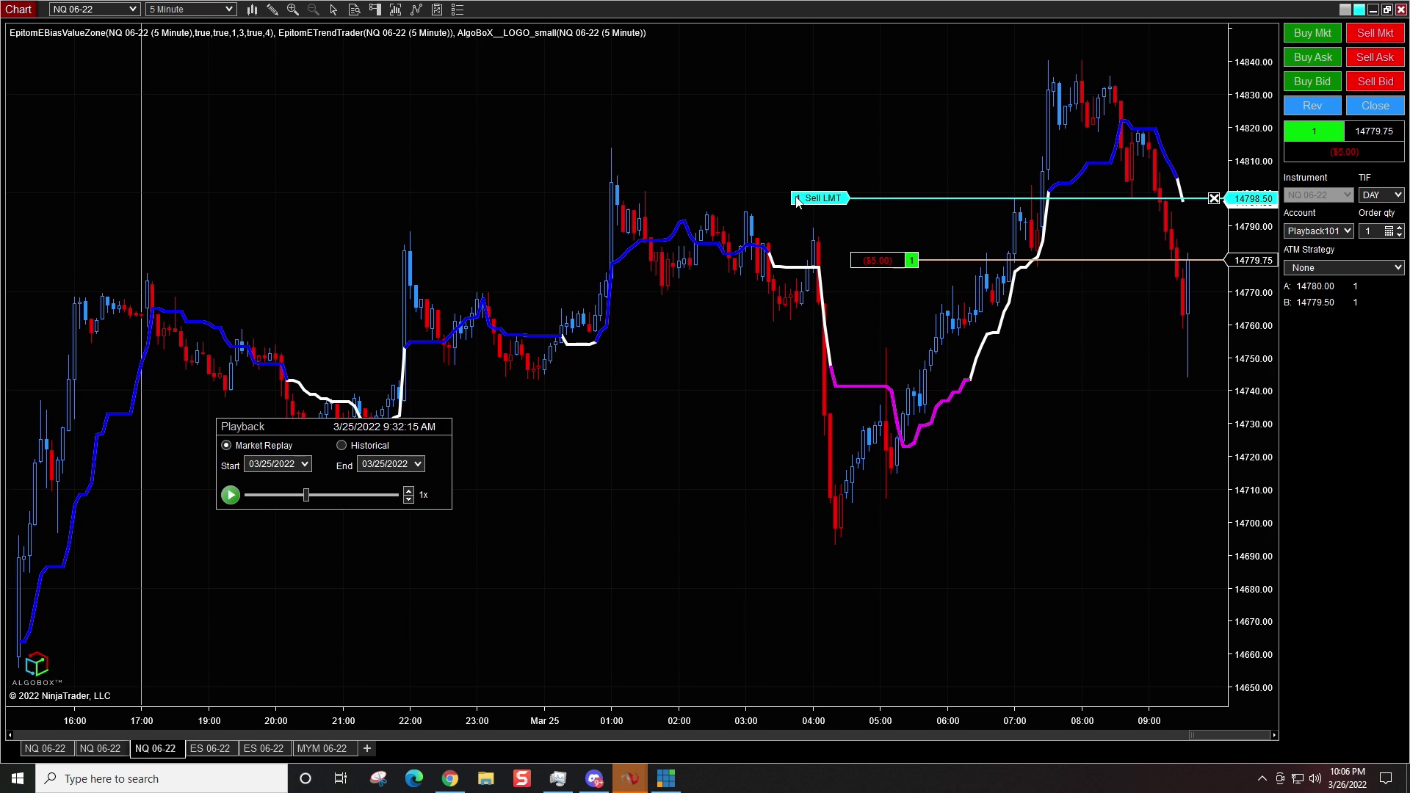
click(798, 199)
click(810, 195)
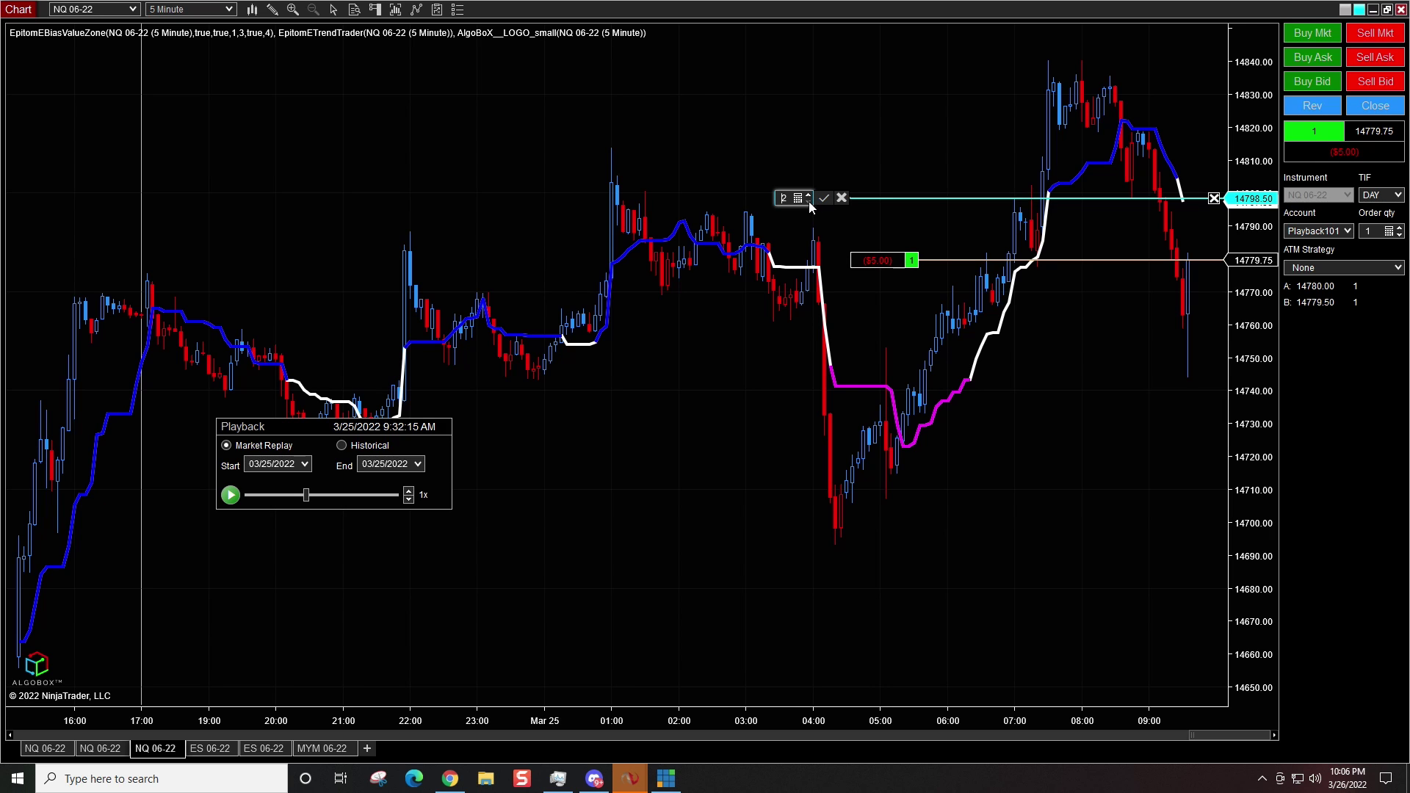
click(824, 198)
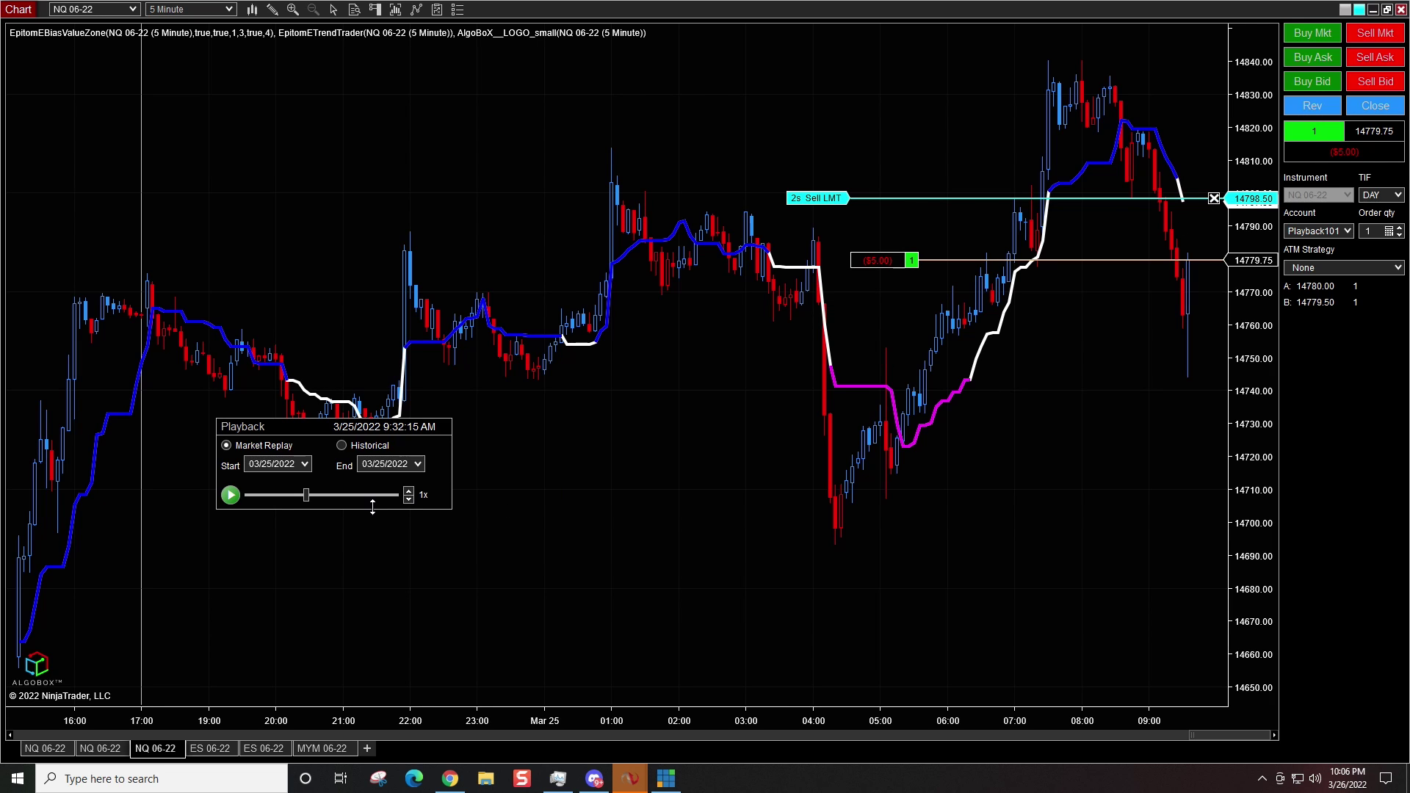
Resume the replay, close the long position with its working sell limit order, and pause the replay
click(230, 494)
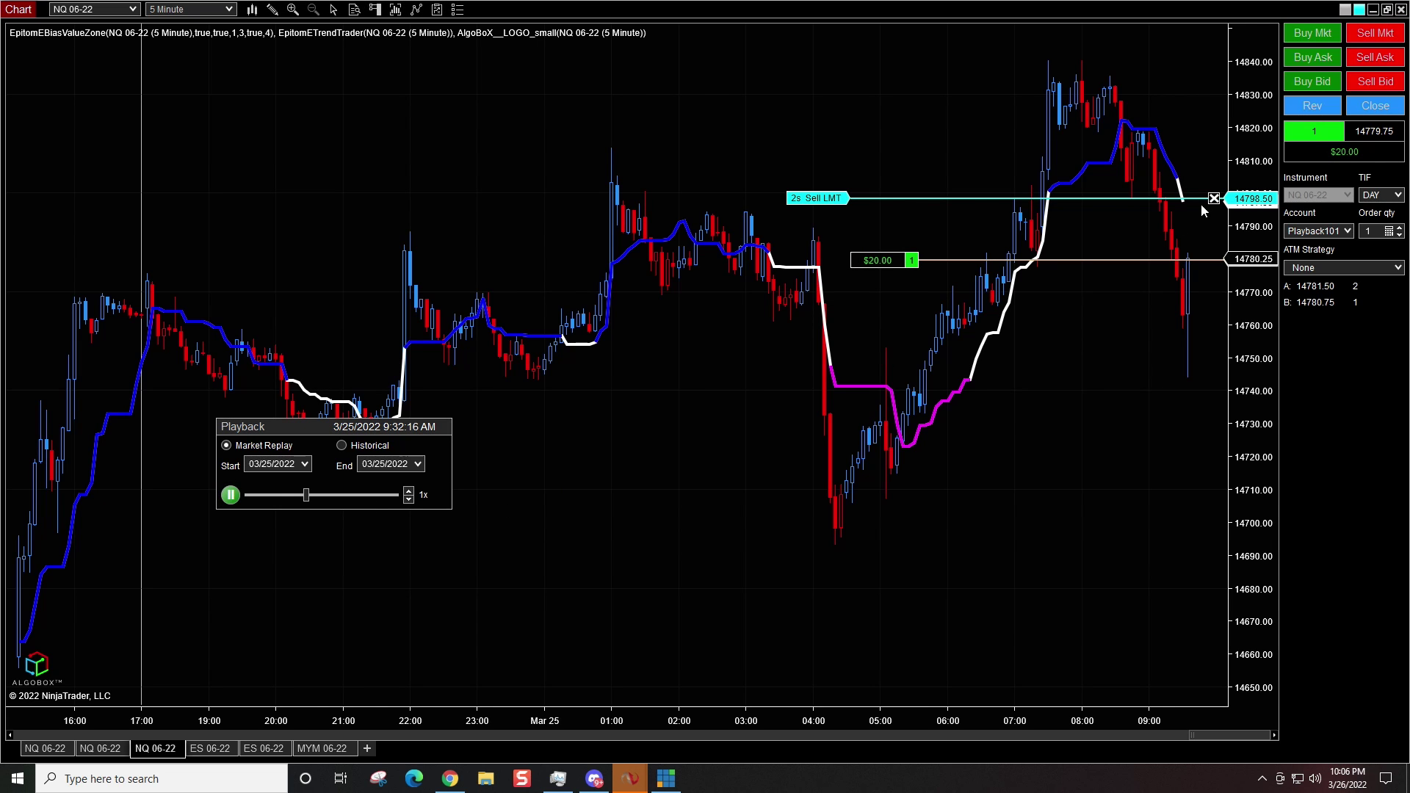
click(1376, 109)
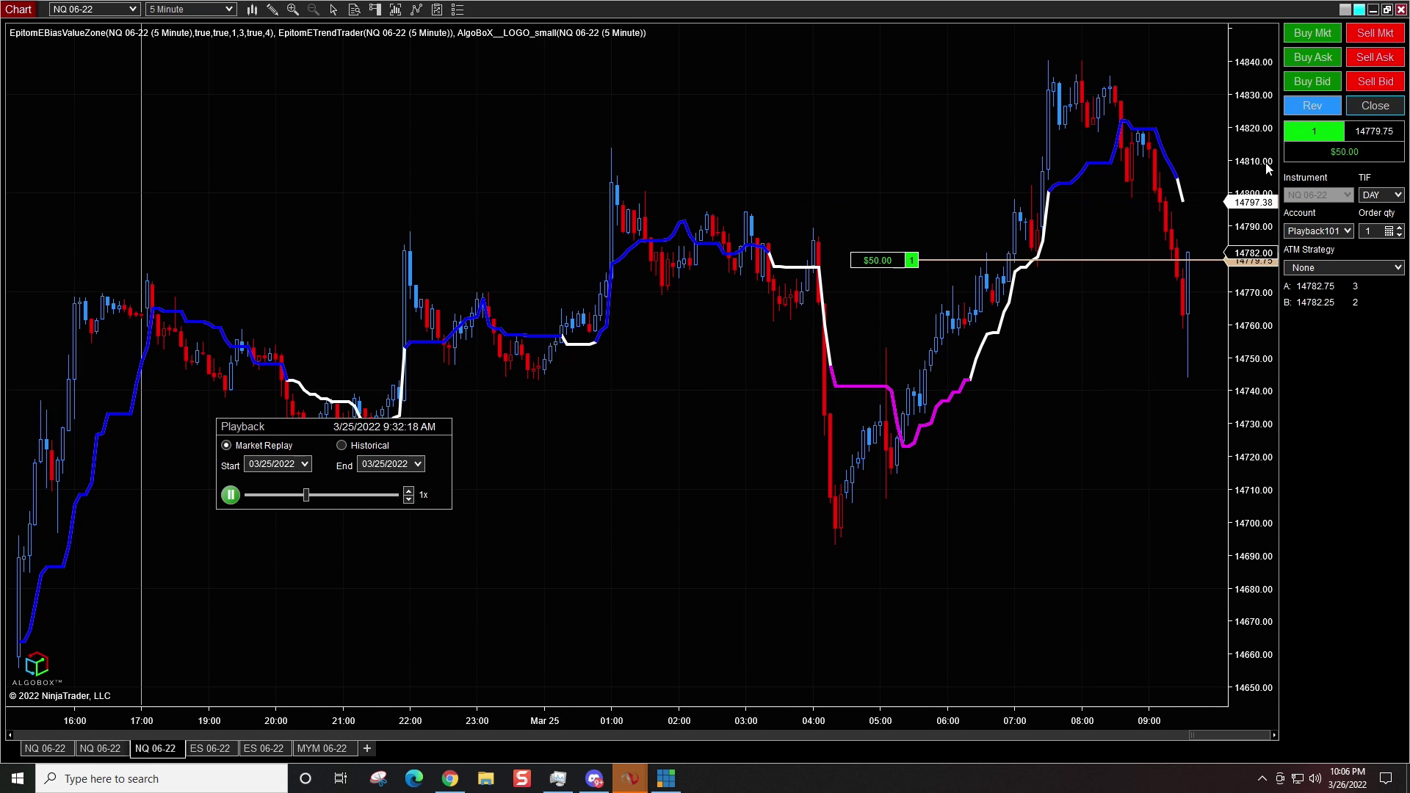
click(232, 496)
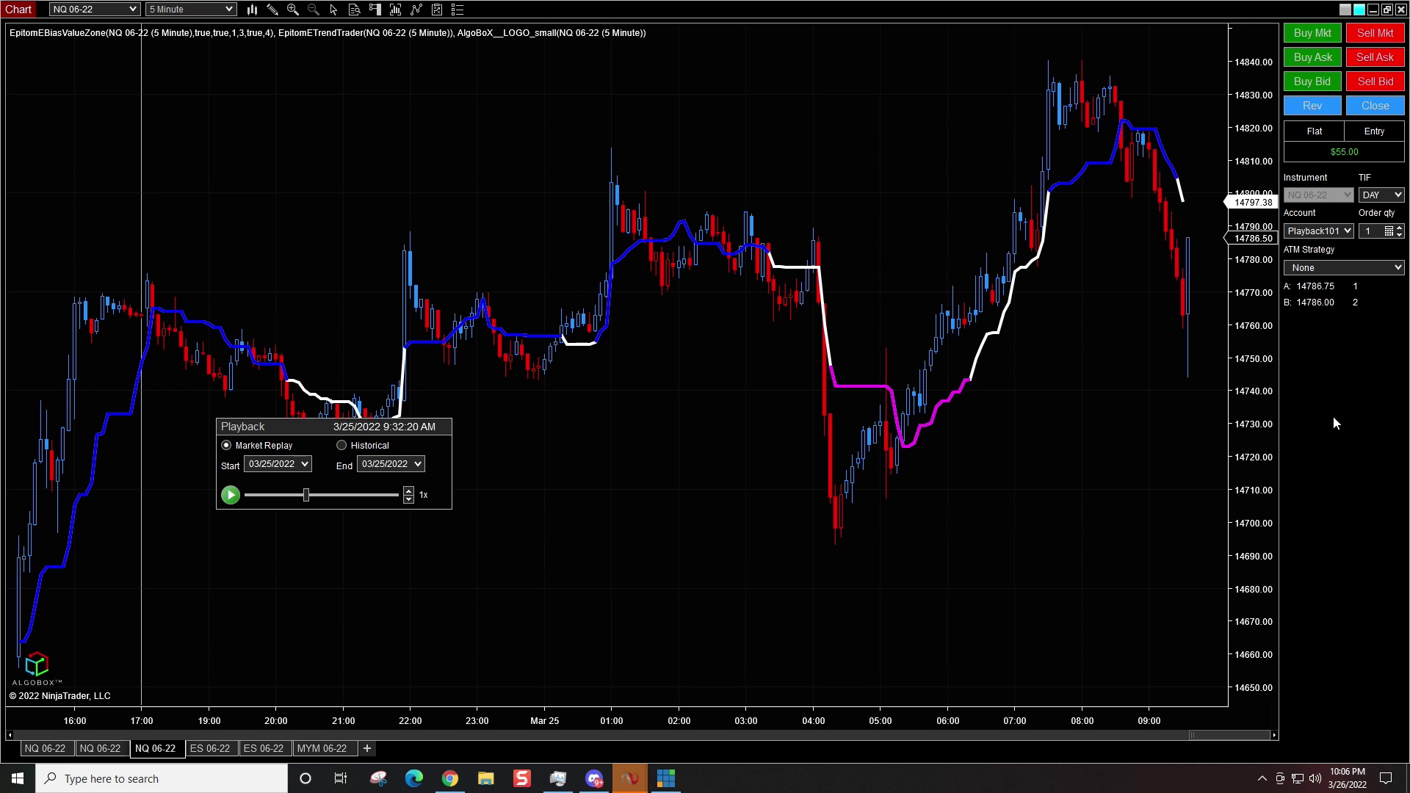
Set up a custom ATM strategy for one contract with a 15-tick stop loss and a 2-tick profit target
click(1322, 268)
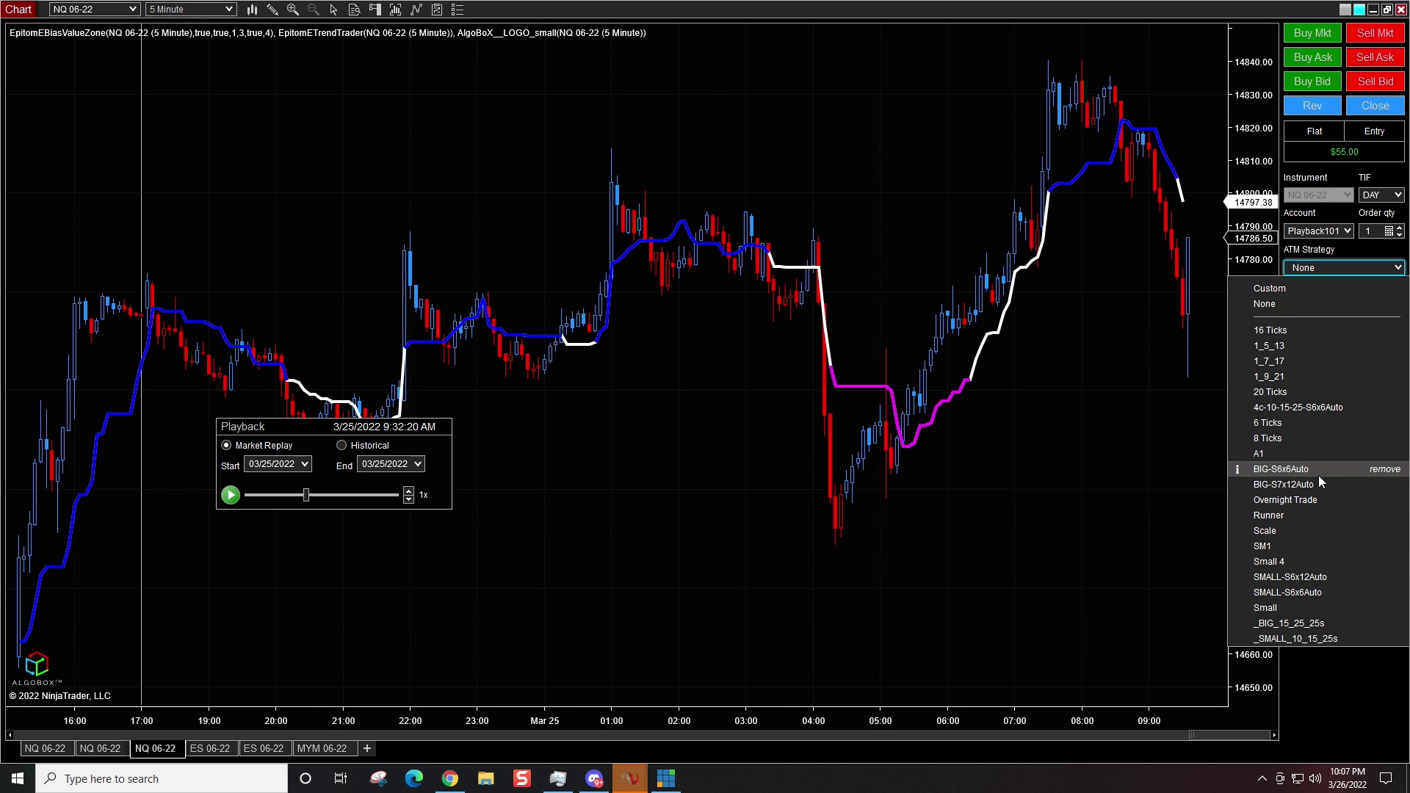
click(1112, 369)
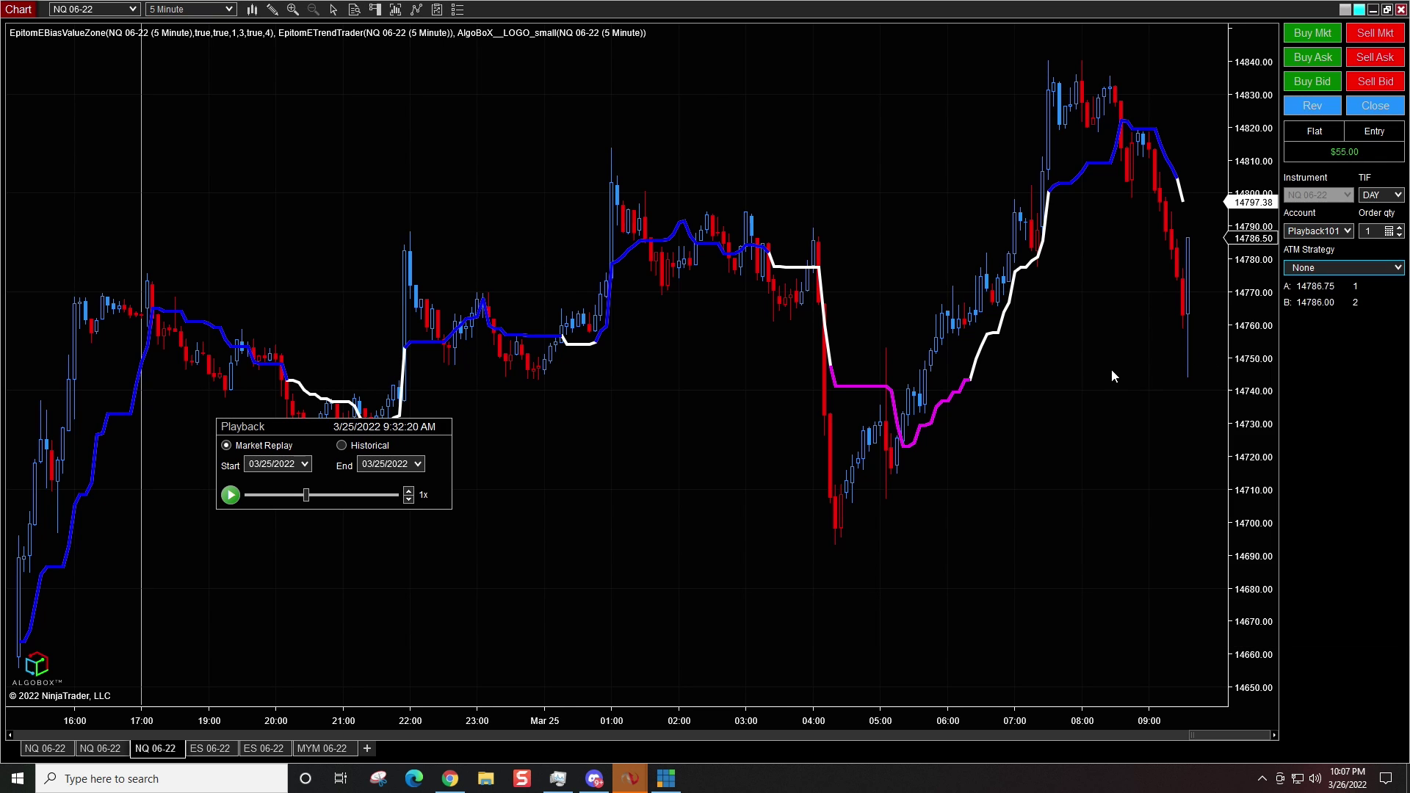
click(1396, 268)
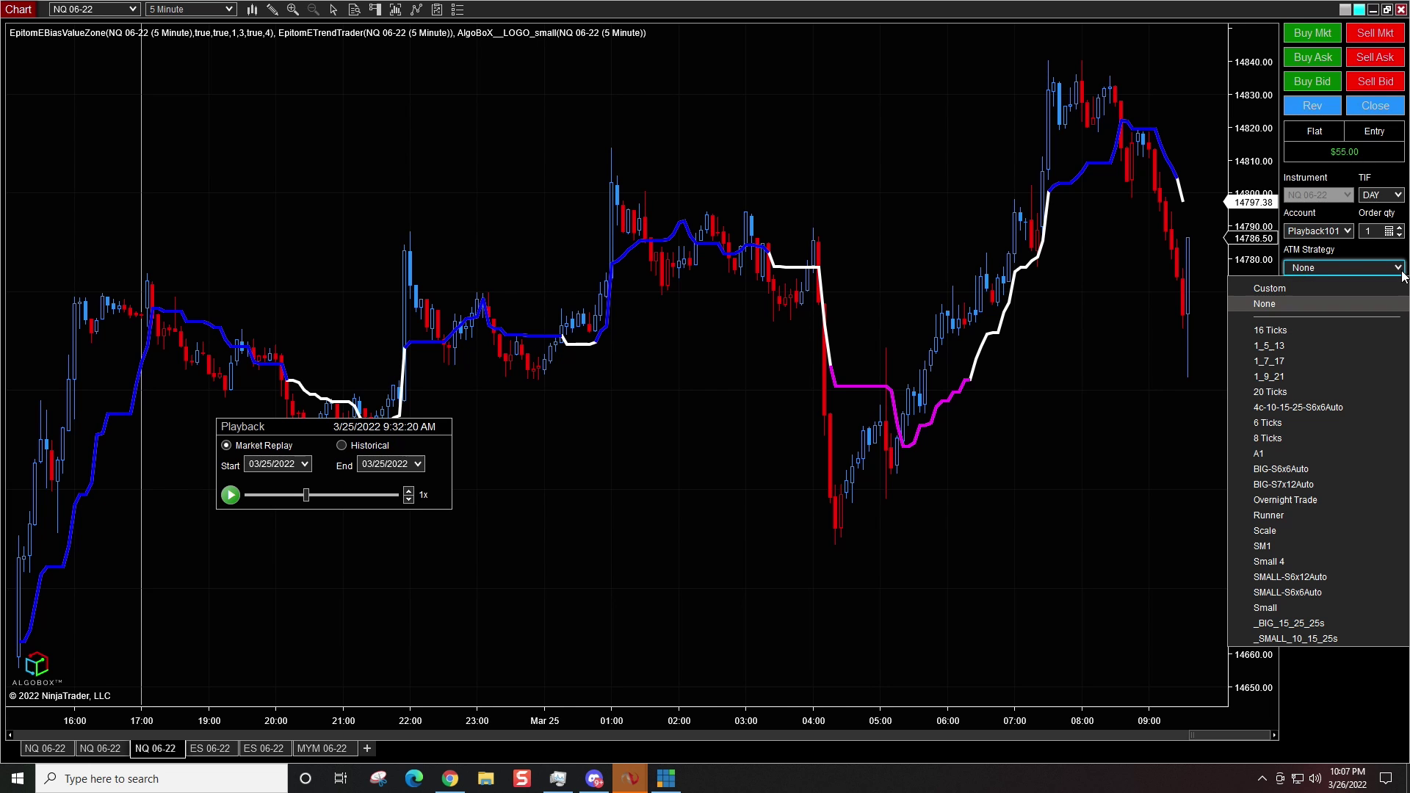
click(1282, 289)
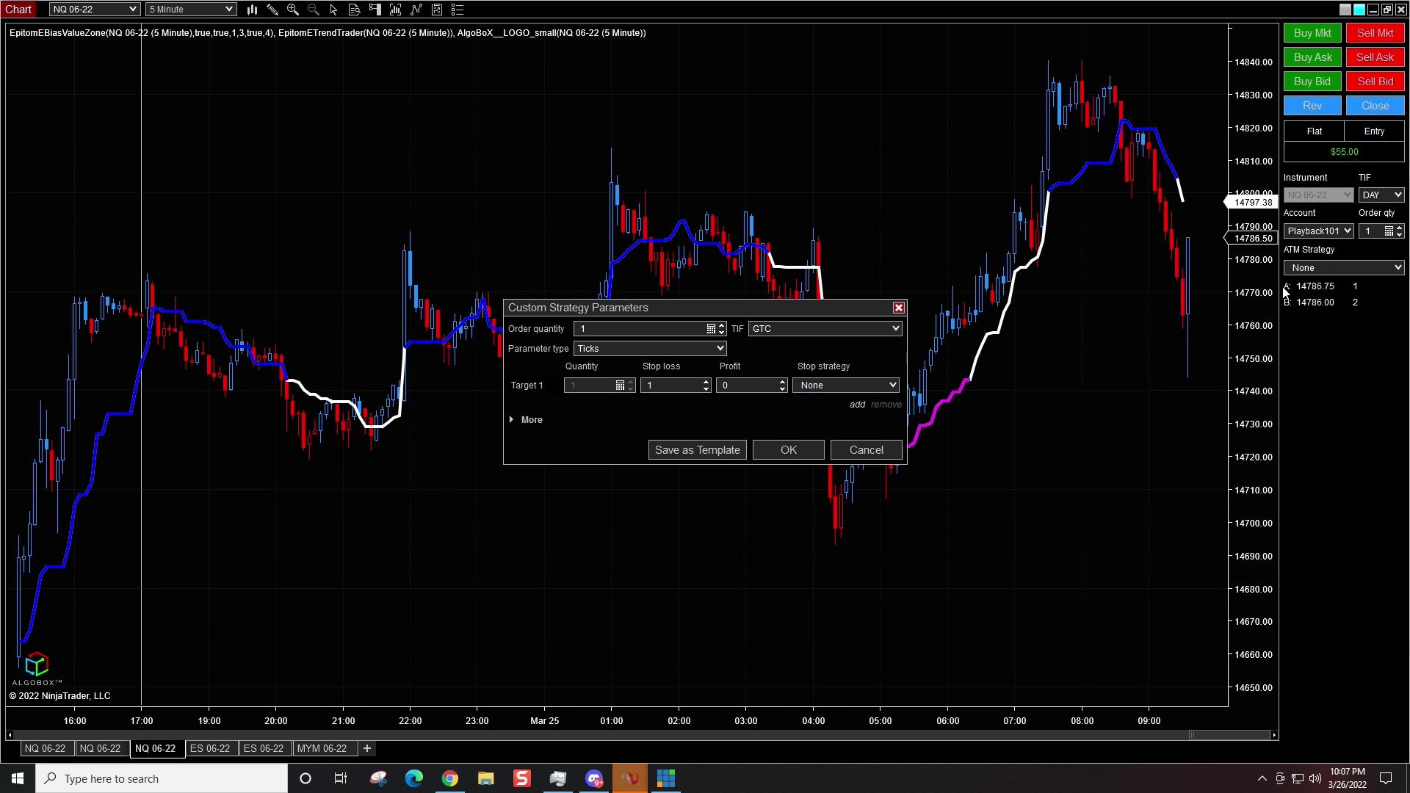
click(694, 385)
text(4)
scroll(710, 383, up, 7)
click(783, 382)
click(783, 382)
click(789, 449)
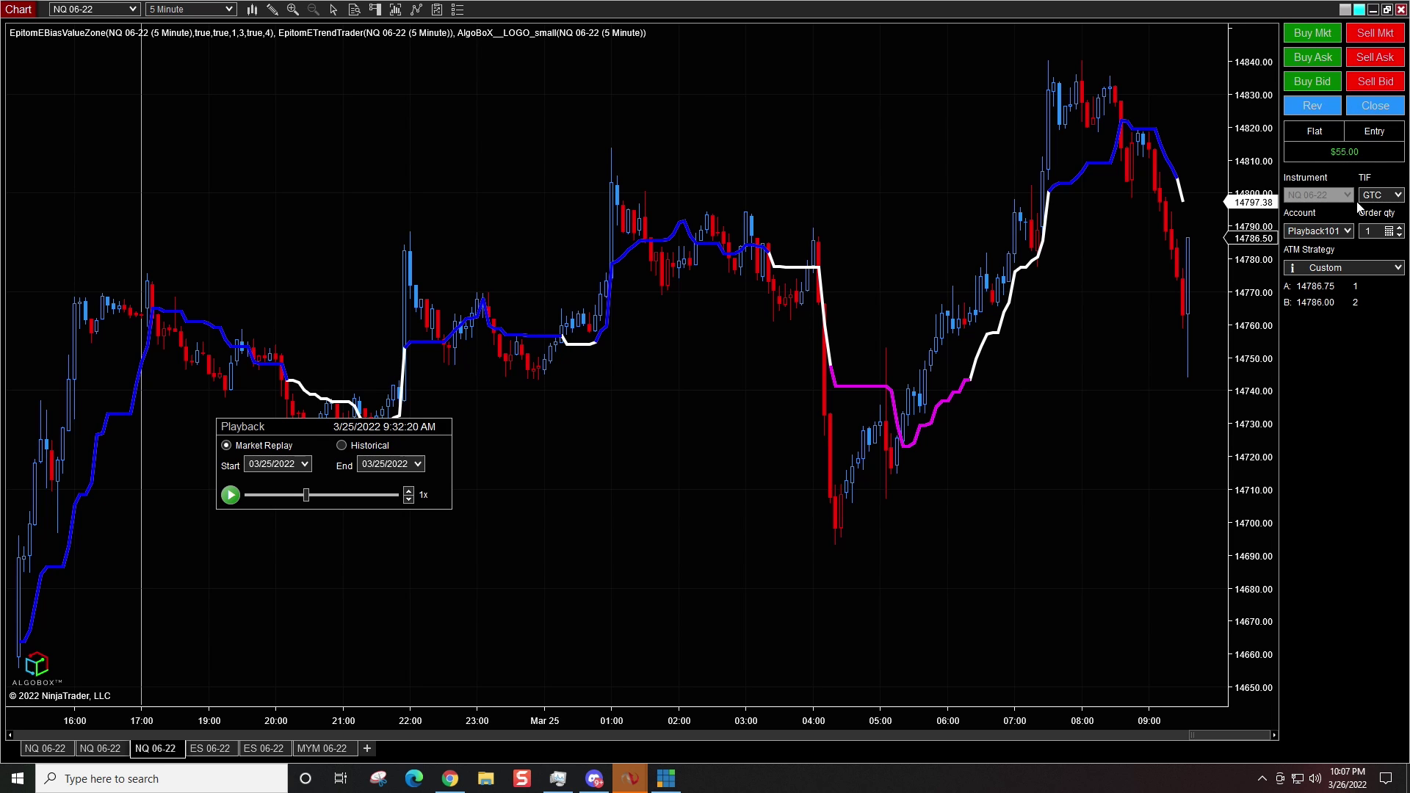
Buy one contract at market with the custom ATM strategy and run the replay briefly, pausing it again
click(1310, 35)
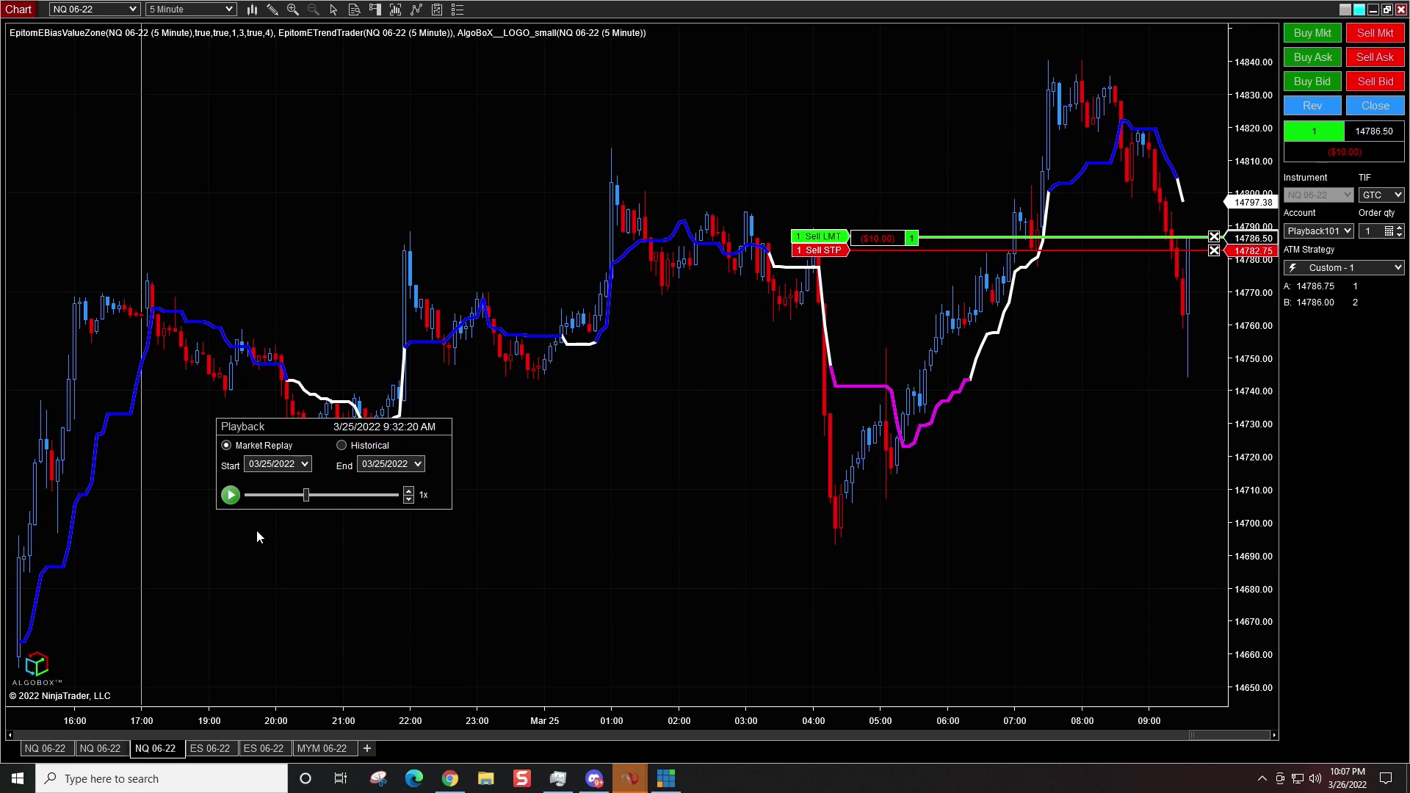
click(230, 496)
click(230, 497)
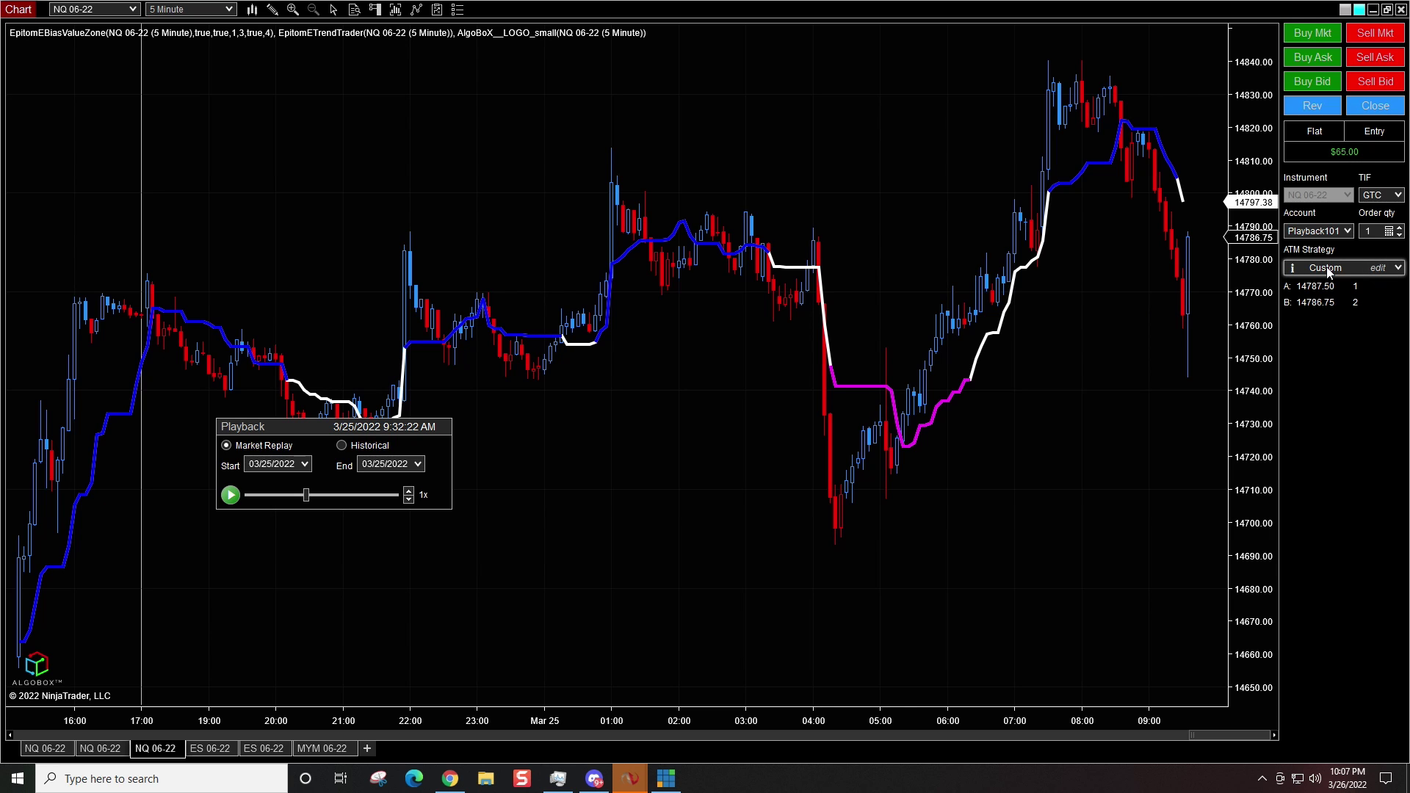
Save the custom ATM strategy as a template named ATest and apply it to Chart Trader
click(1378, 269)
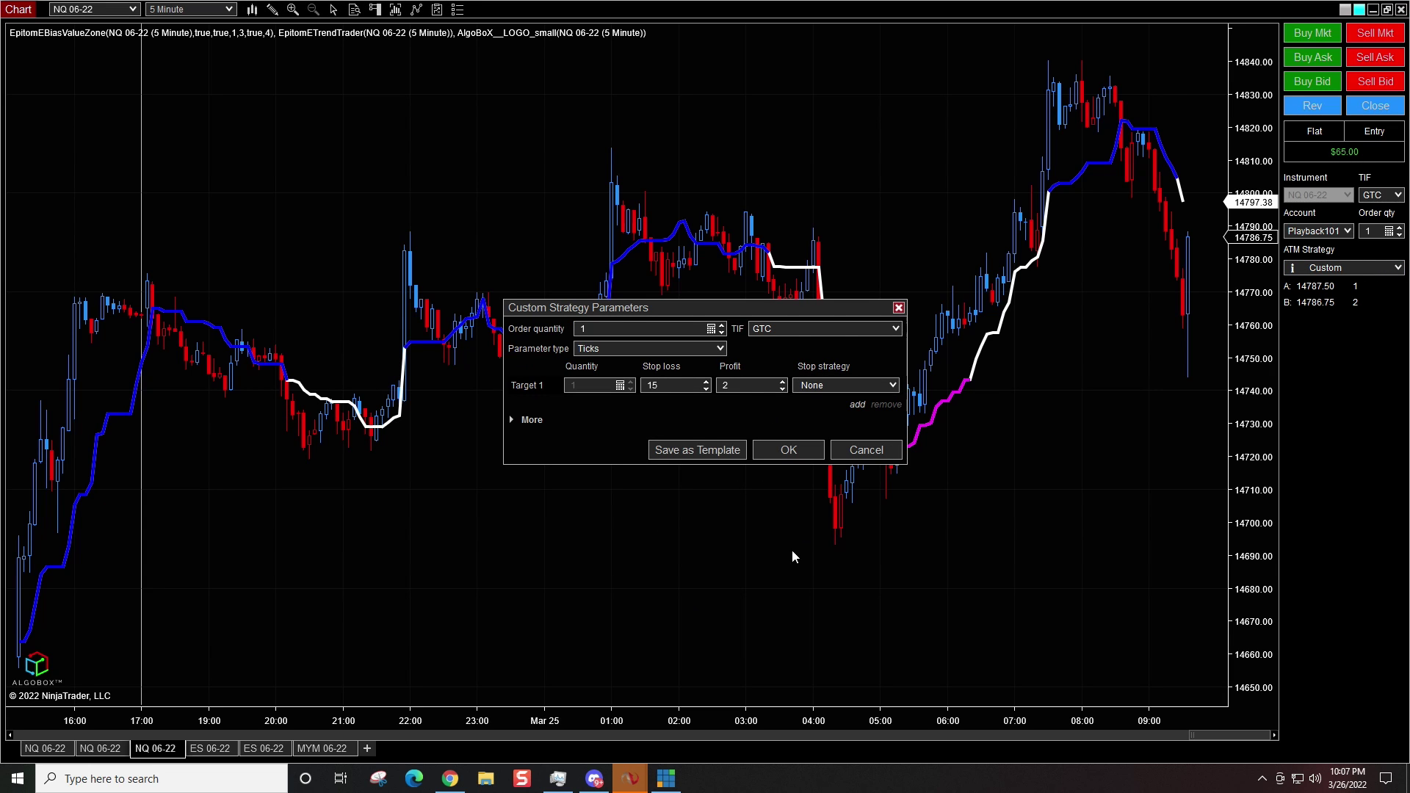
click(667, 452)
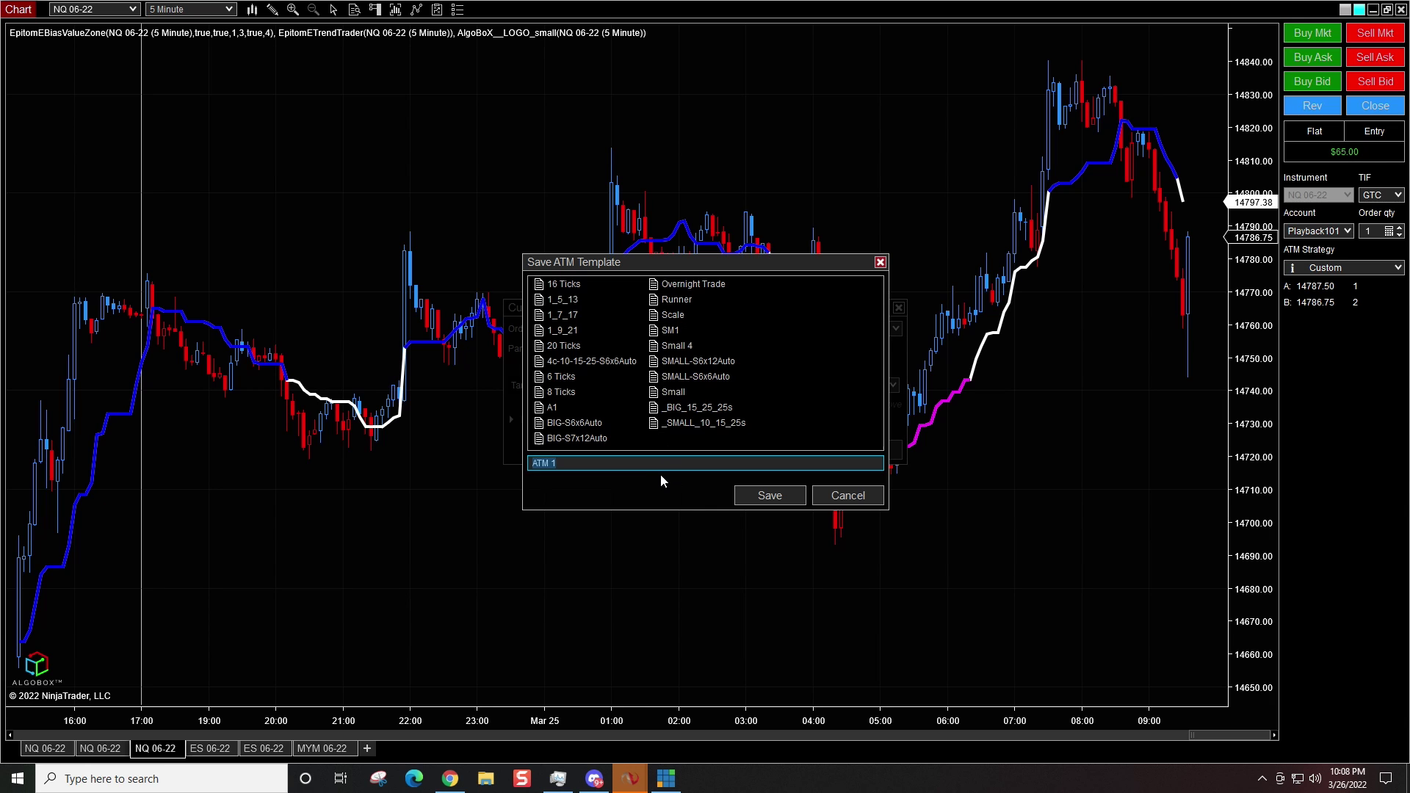
key(BackSpace)
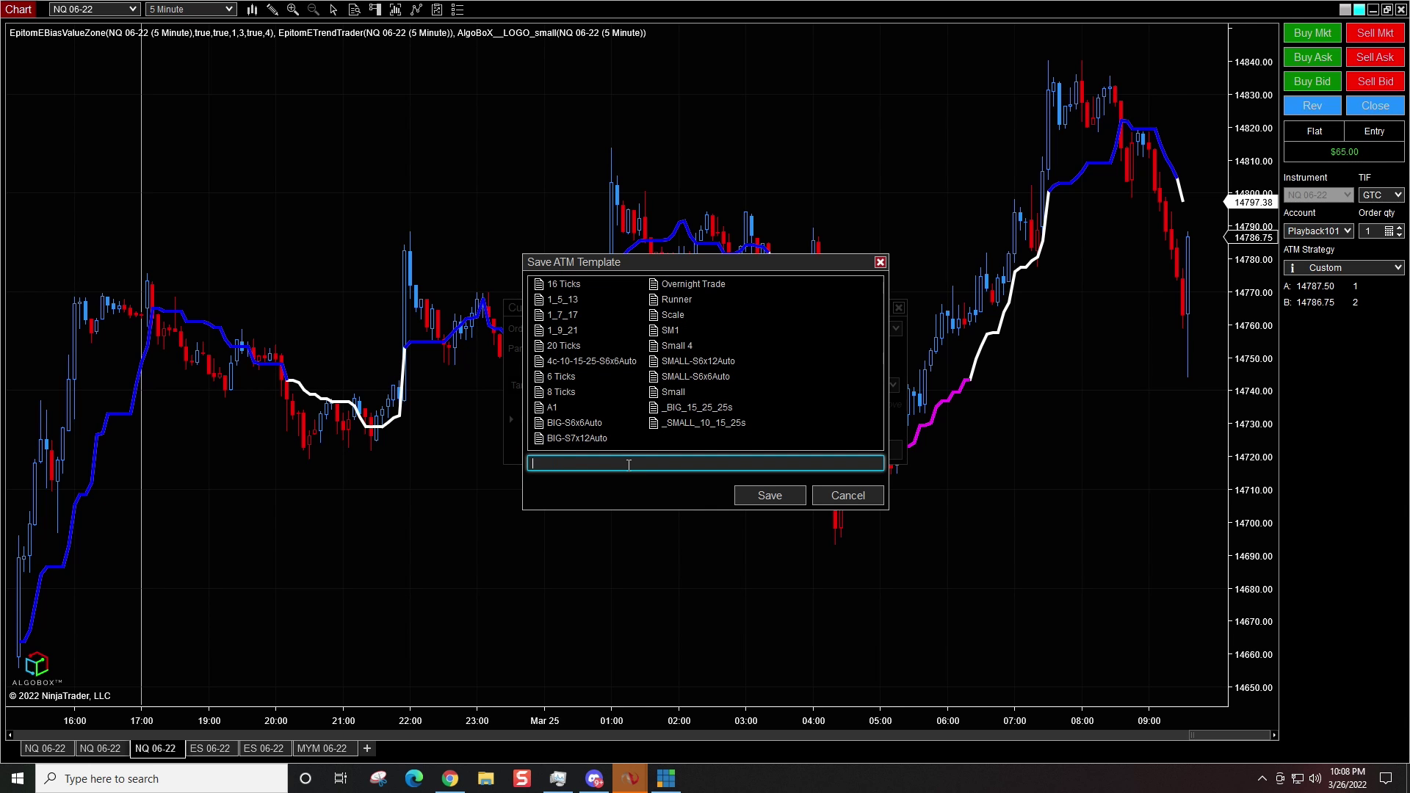
text(ATest)
click(779, 498)
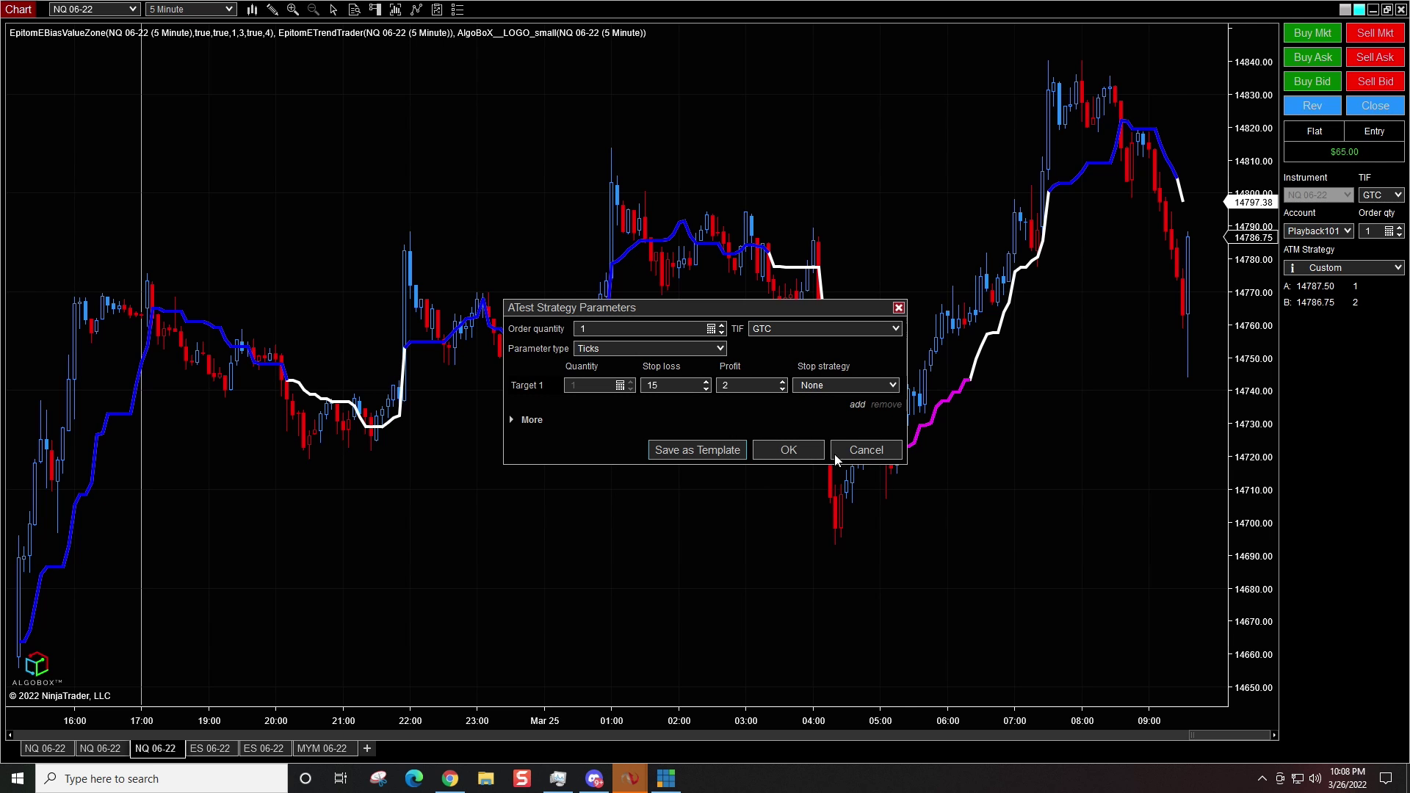
click(799, 454)
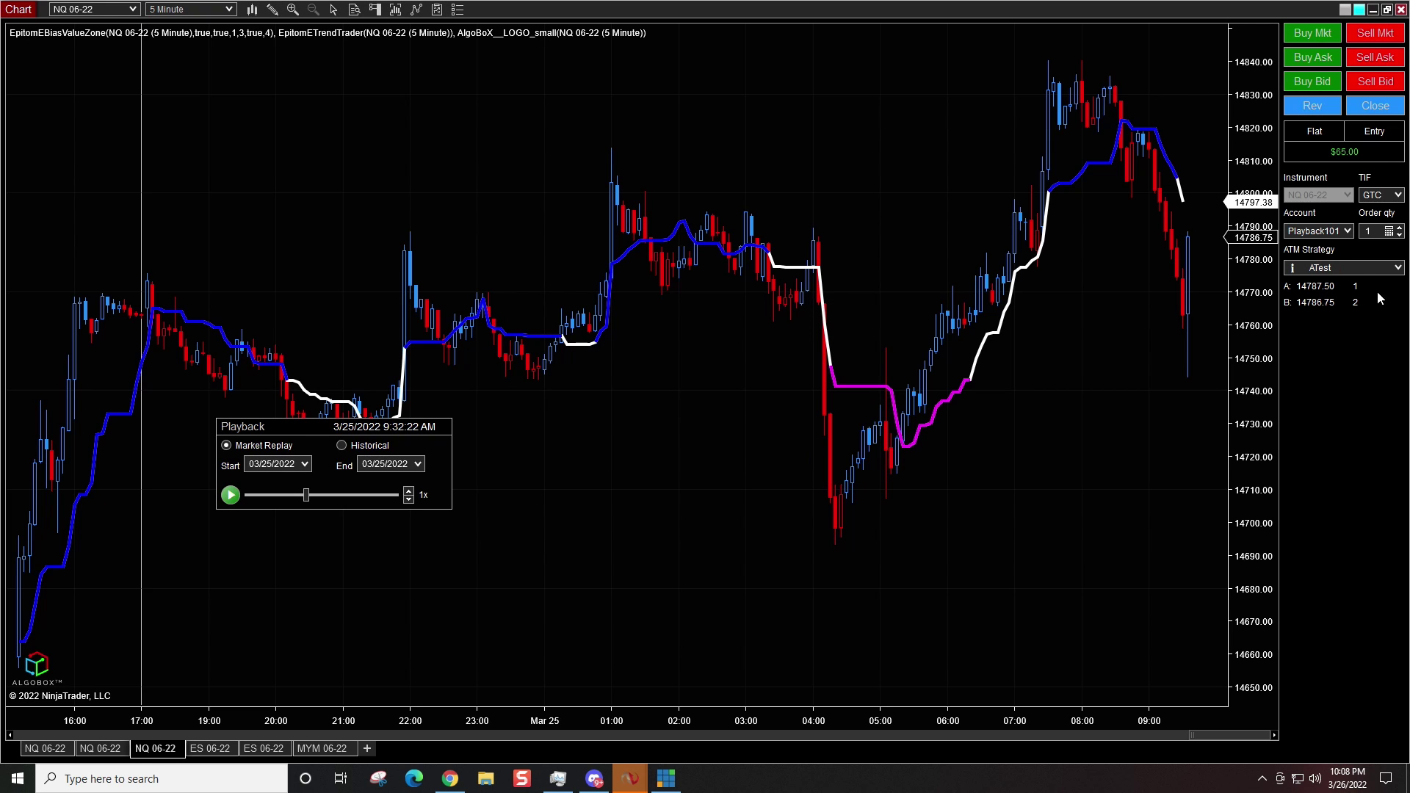
Switch the ATM strategy to None, and reselect the ATest template
click(1374, 269)
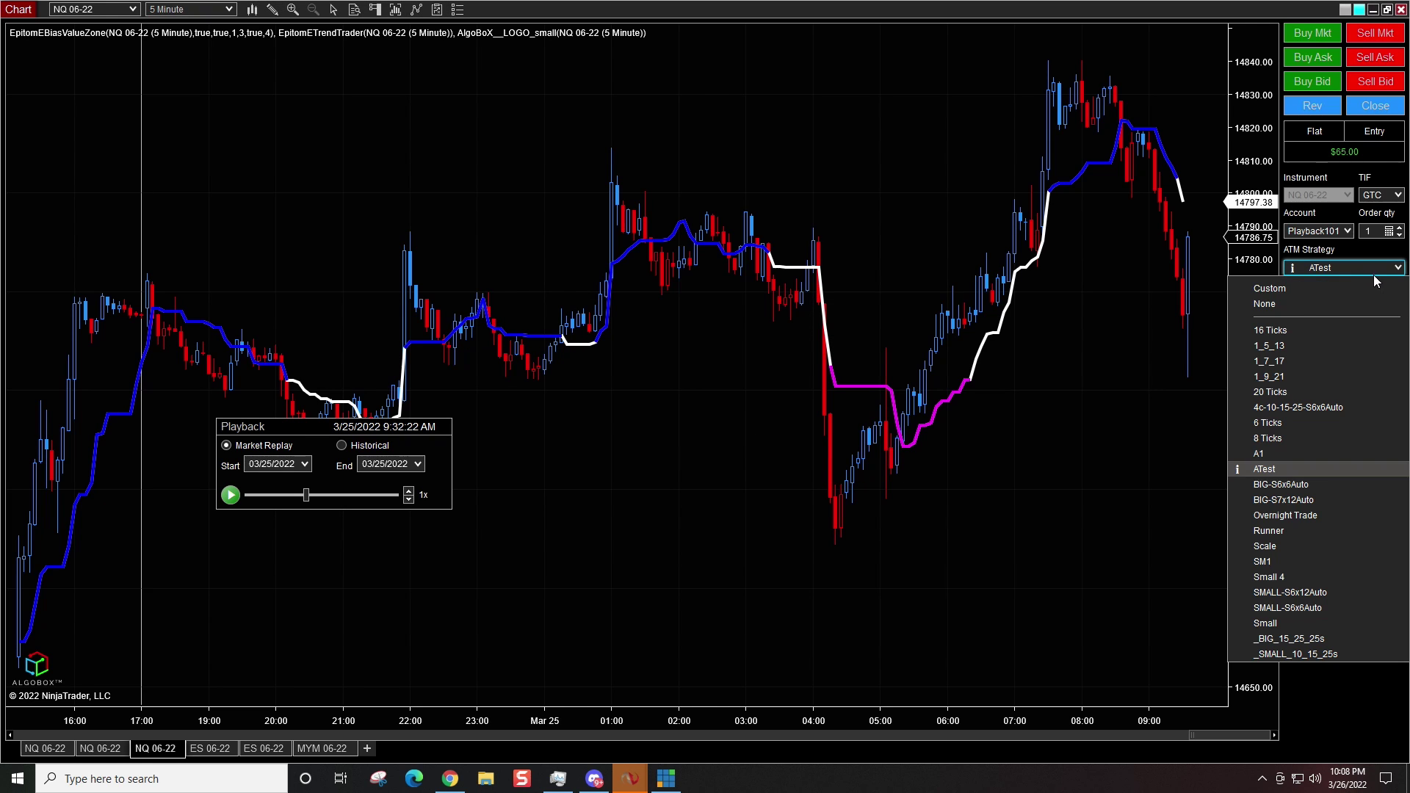
click(1295, 302)
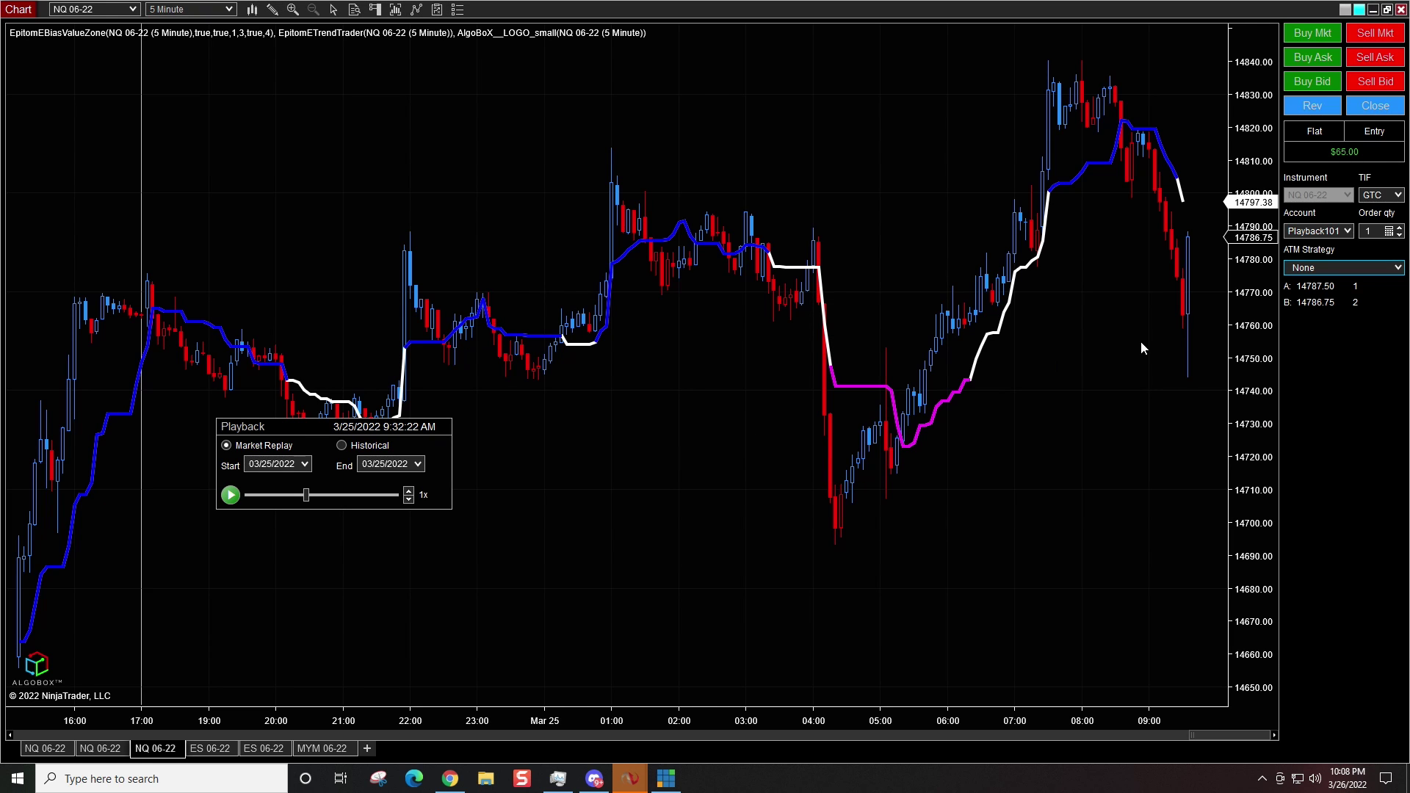
click(1398, 269)
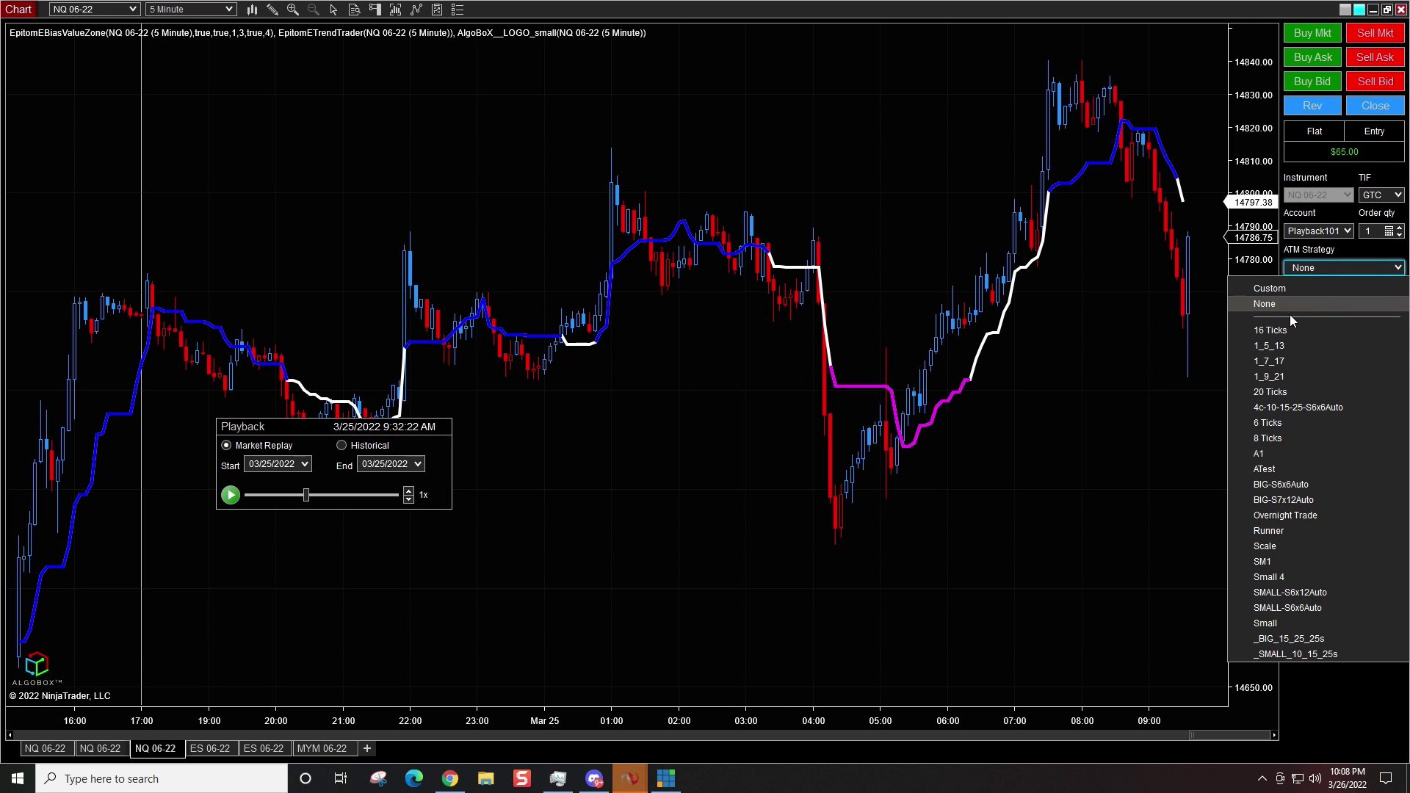
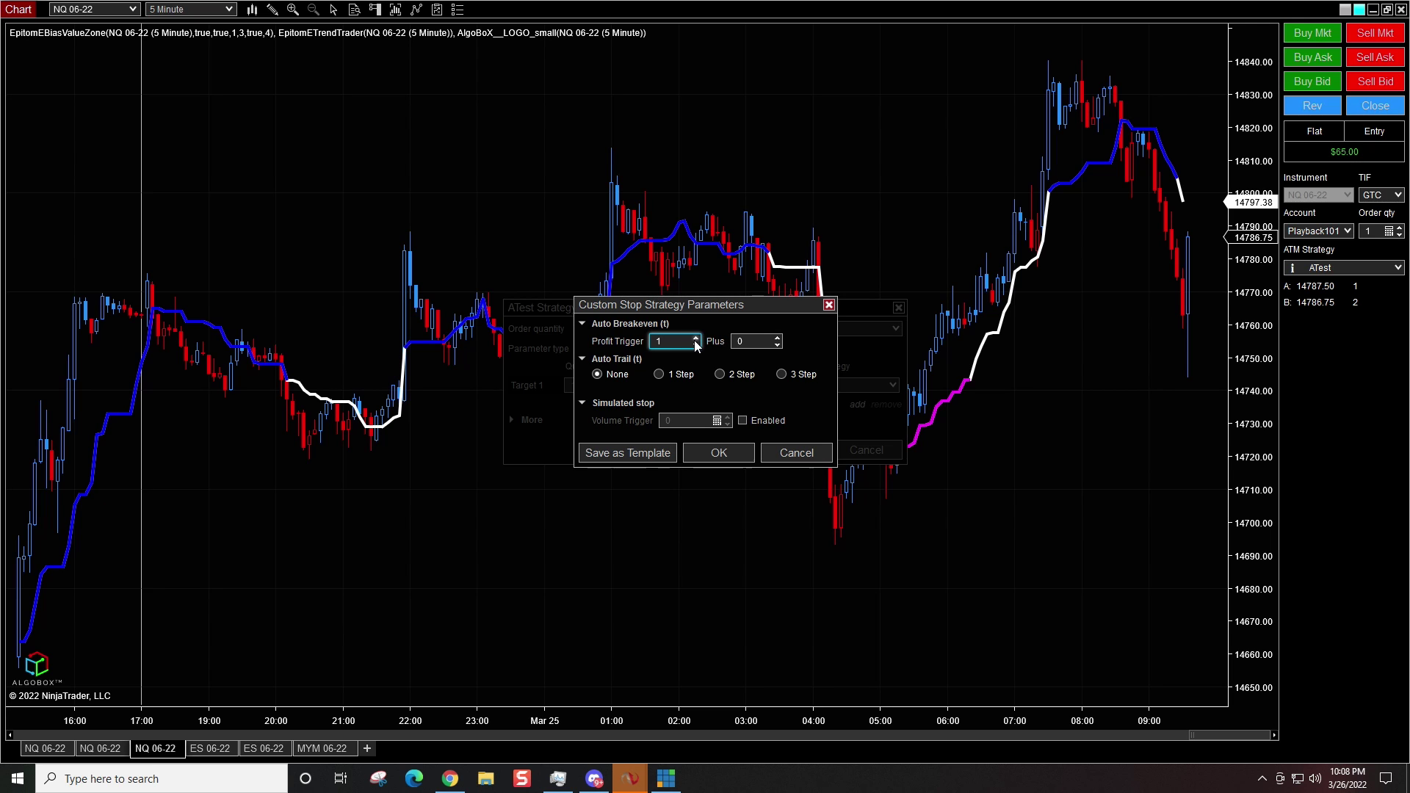
Adjust the auto breakeven Plus offset in ATest's custom stop strategy, finish with it at 0, and accept the stop strategy
click(777, 337)
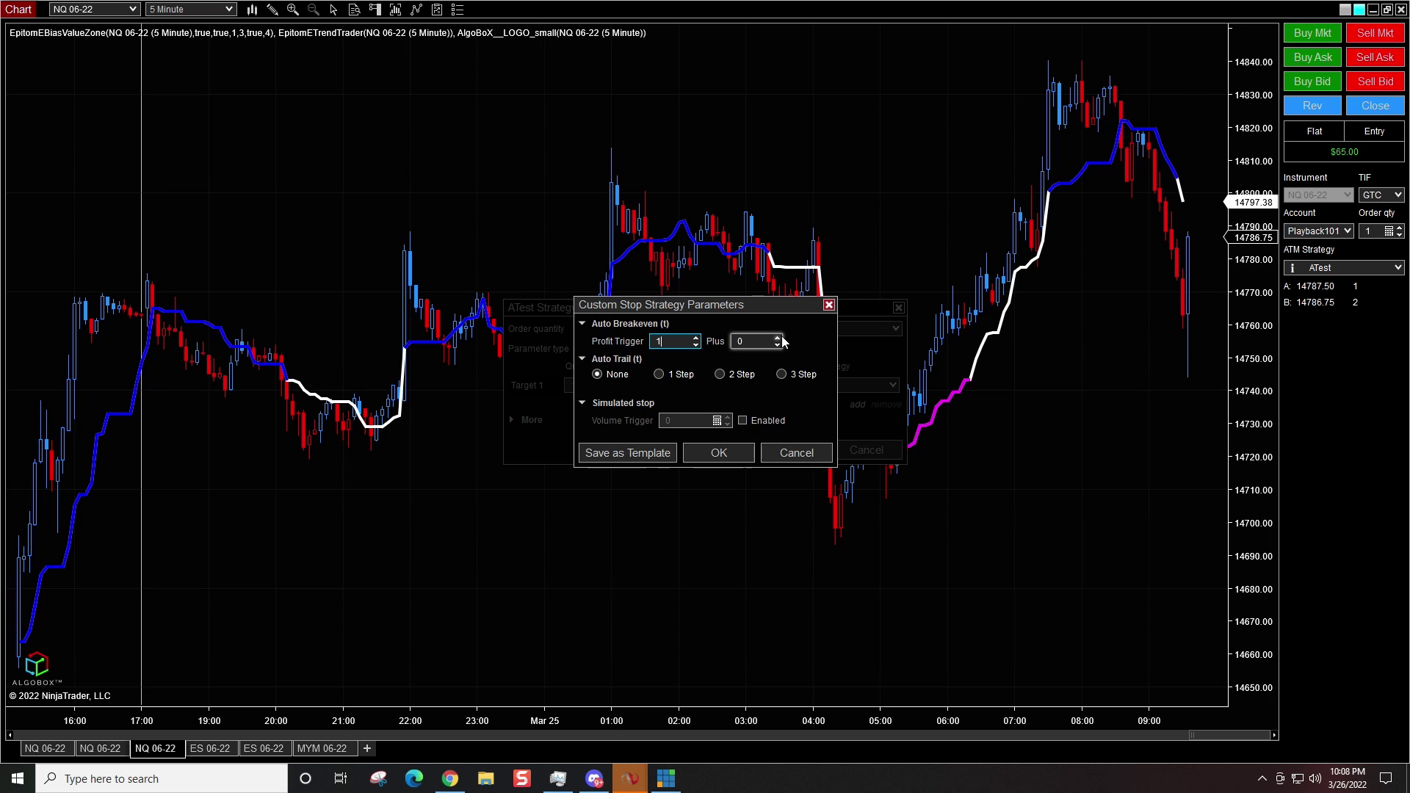
click(777, 338)
click(777, 338)
click(777, 338)
click(777, 344)
click(777, 344)
click(777, 345)
click(777, 345)
click(777, 344)
click(777, 345)
click(777, 344)
click(777, 345)
click(778, 345)
click(778, 345)
click(778, 345)
click(780, 340)
click(780, 340)
click(780, 339)
click(780, 339)
click(780, 340)
click(780, 340)
click(778, 340)
click(731, 456)
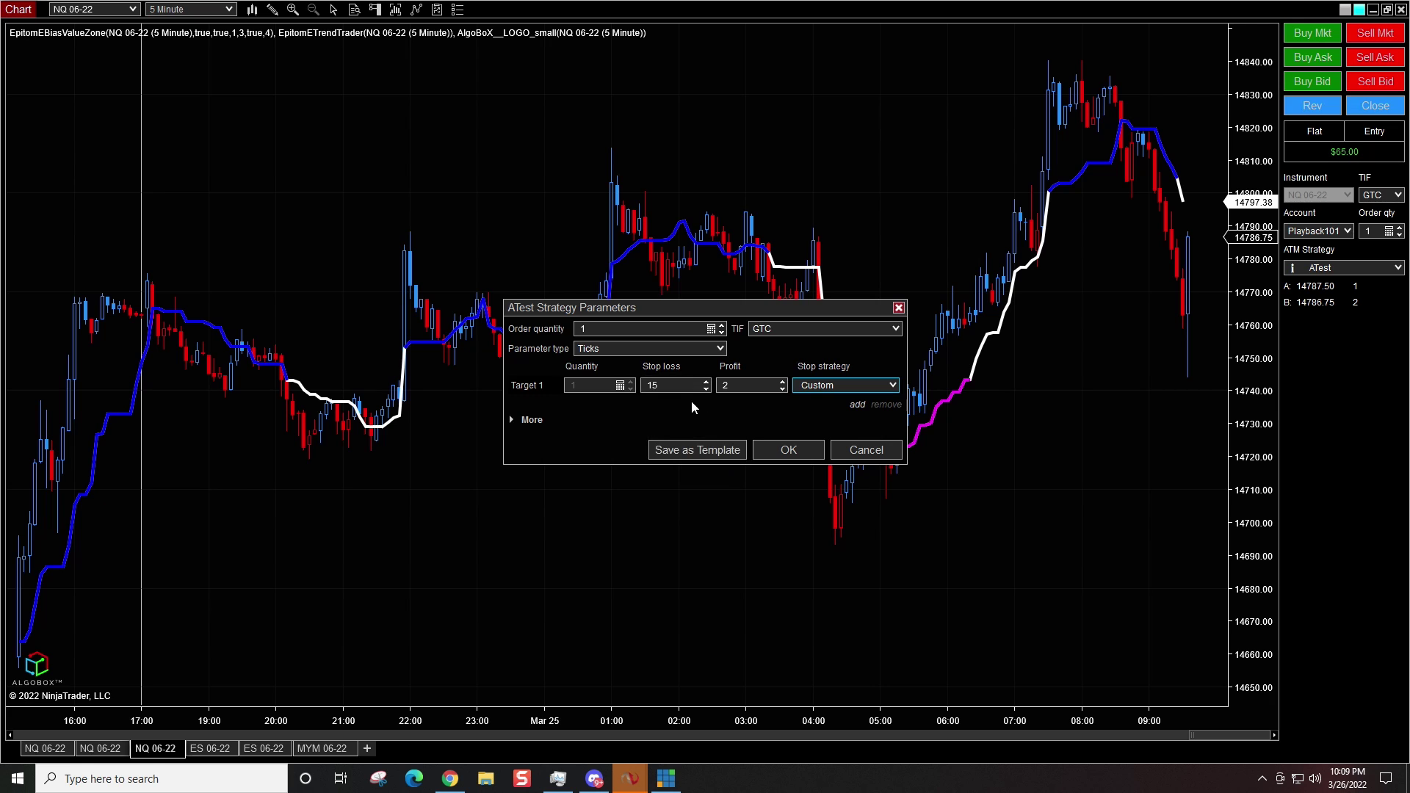
Set the strategy's stop loss to 47 ticks and profit target to 22 ticks, and accept the parameters
click(706, 382)
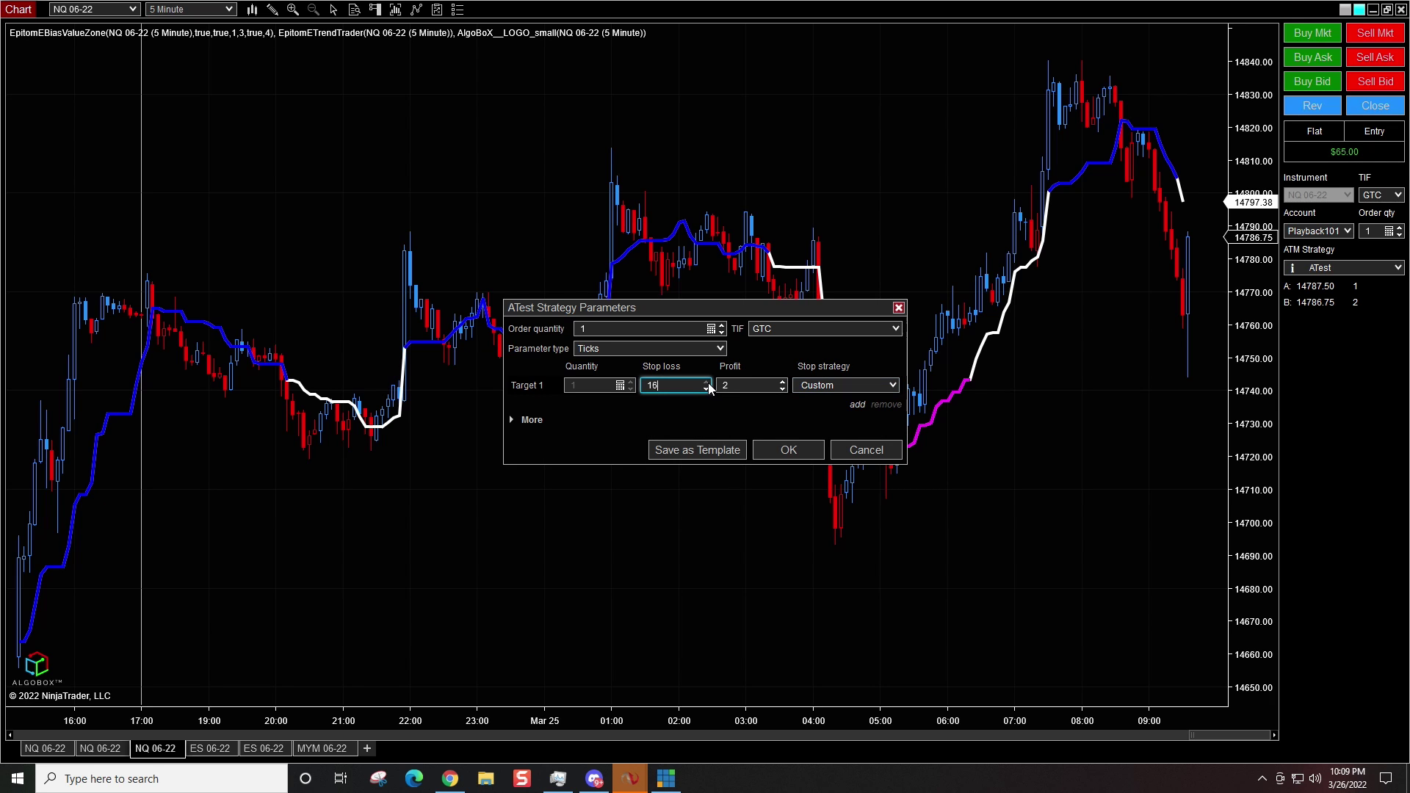
drag(708, 386, 708, 386)
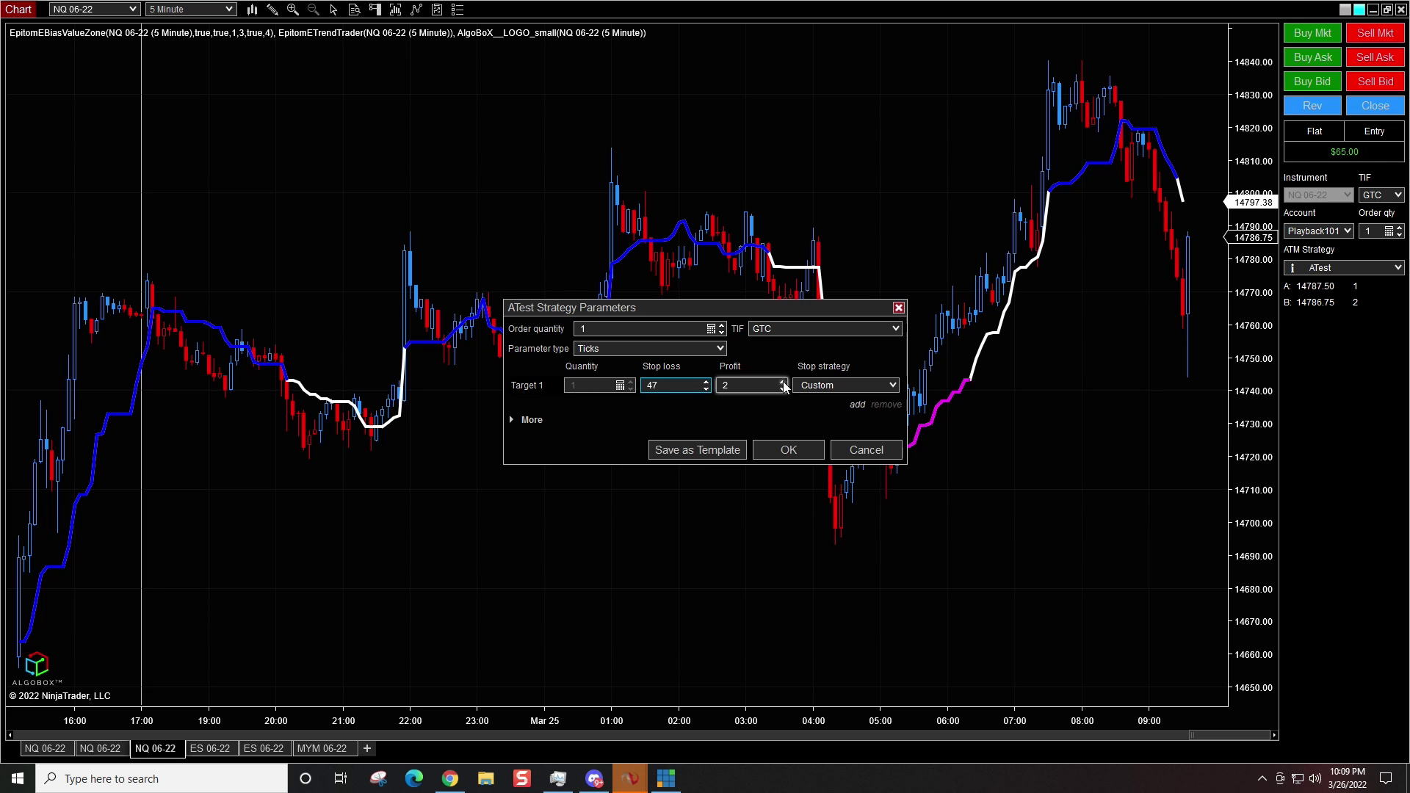
drag(783, 382, 783, 382)
click(788, 451)
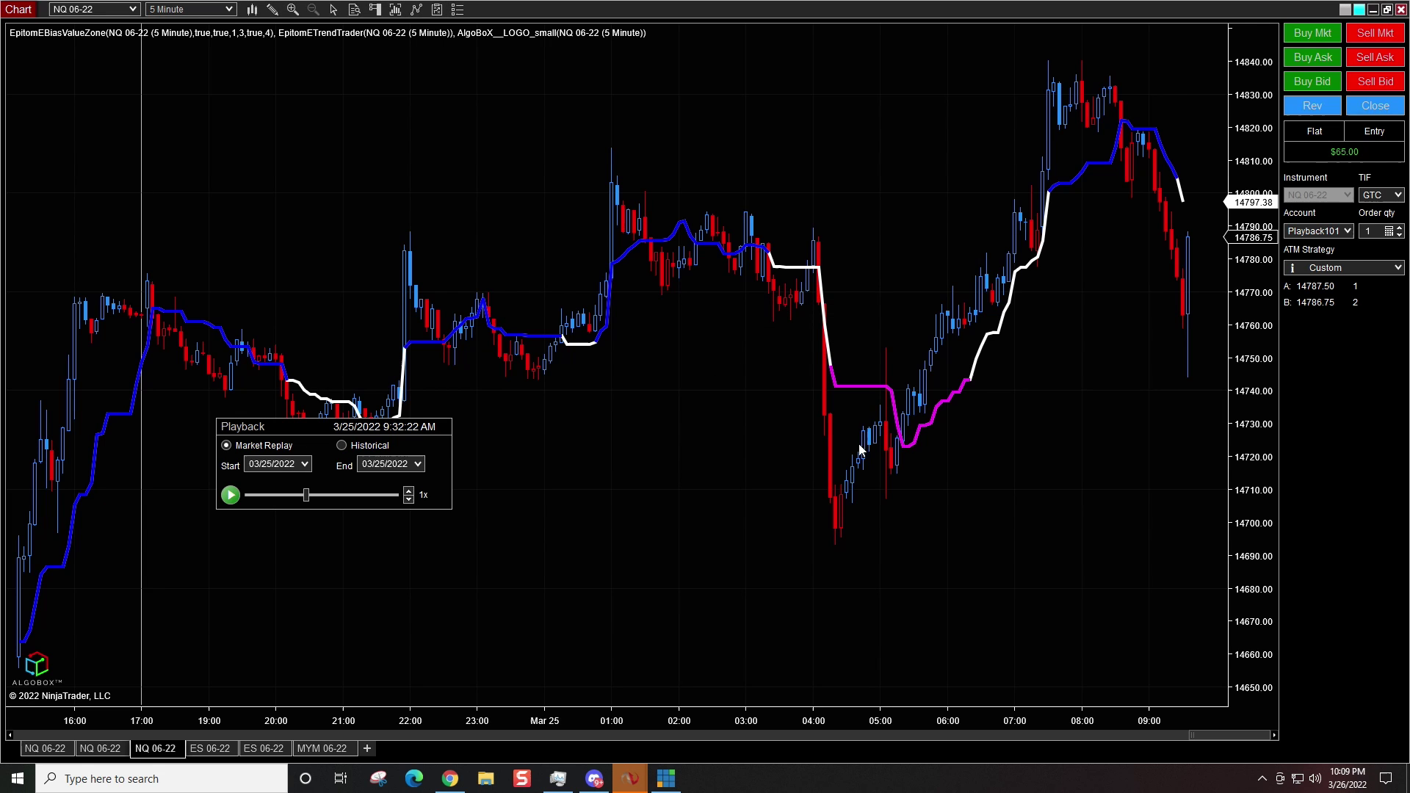
Buy one contract at market with the custom ATM strategy, run the replay briefly, and close the position once paused
click(1307, 44)
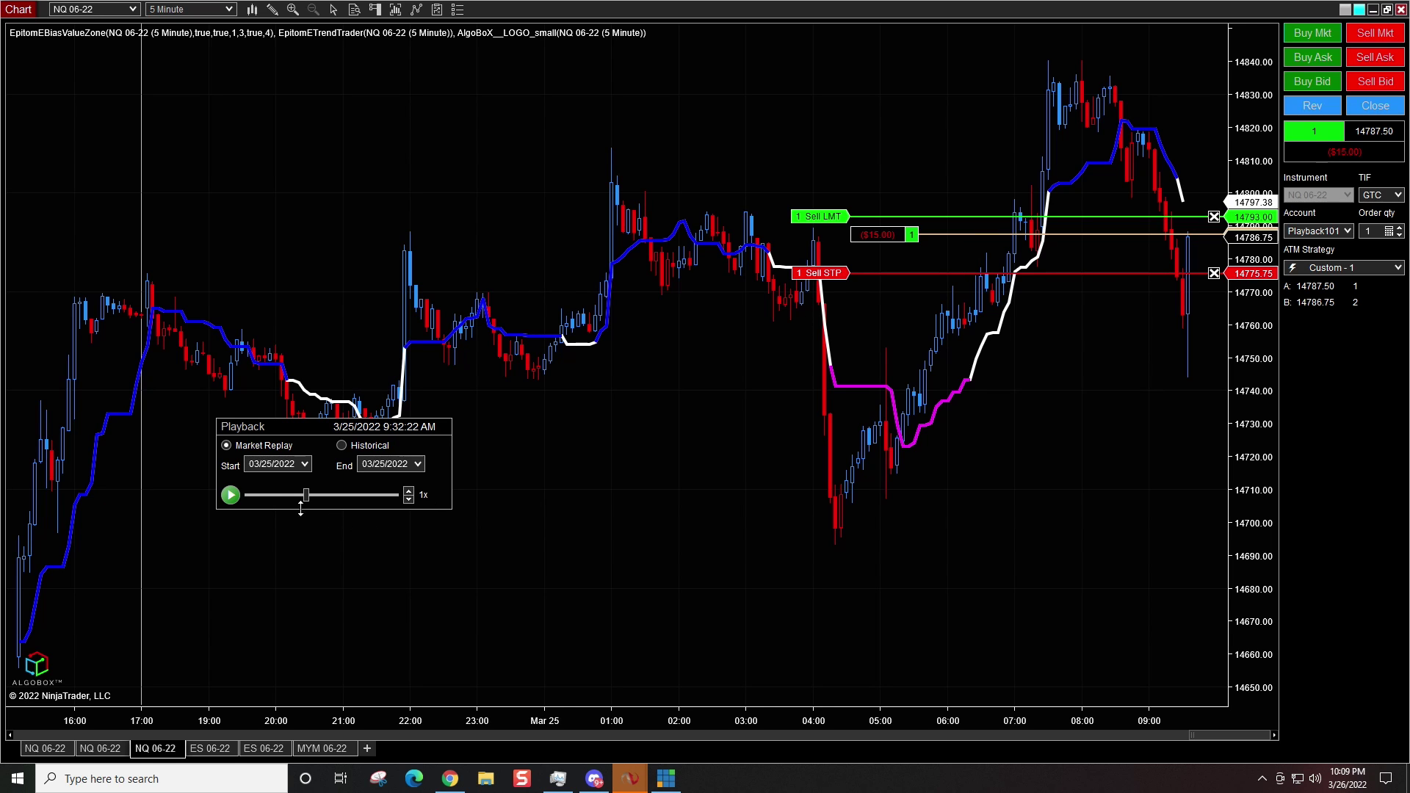
click(231, 495)
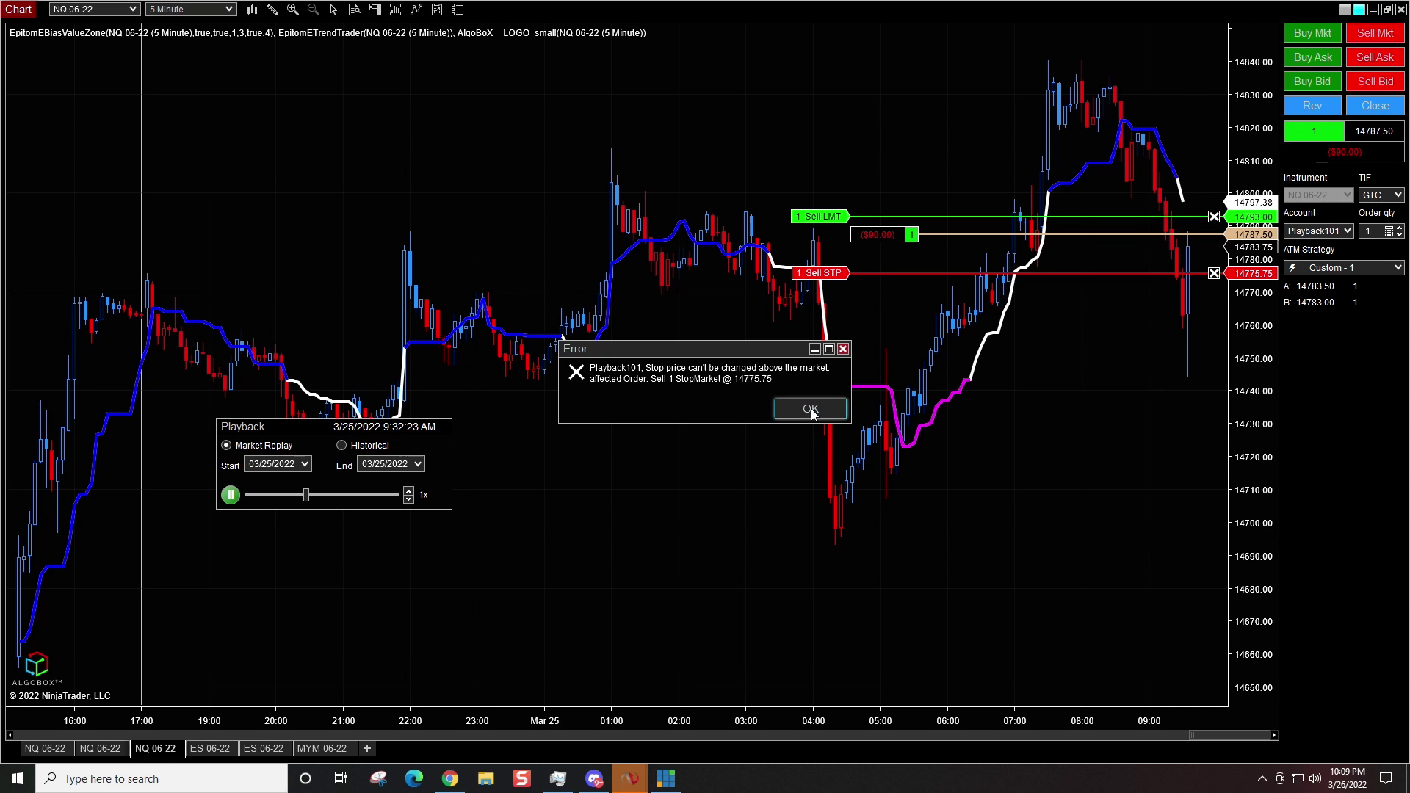
click(818, 409)
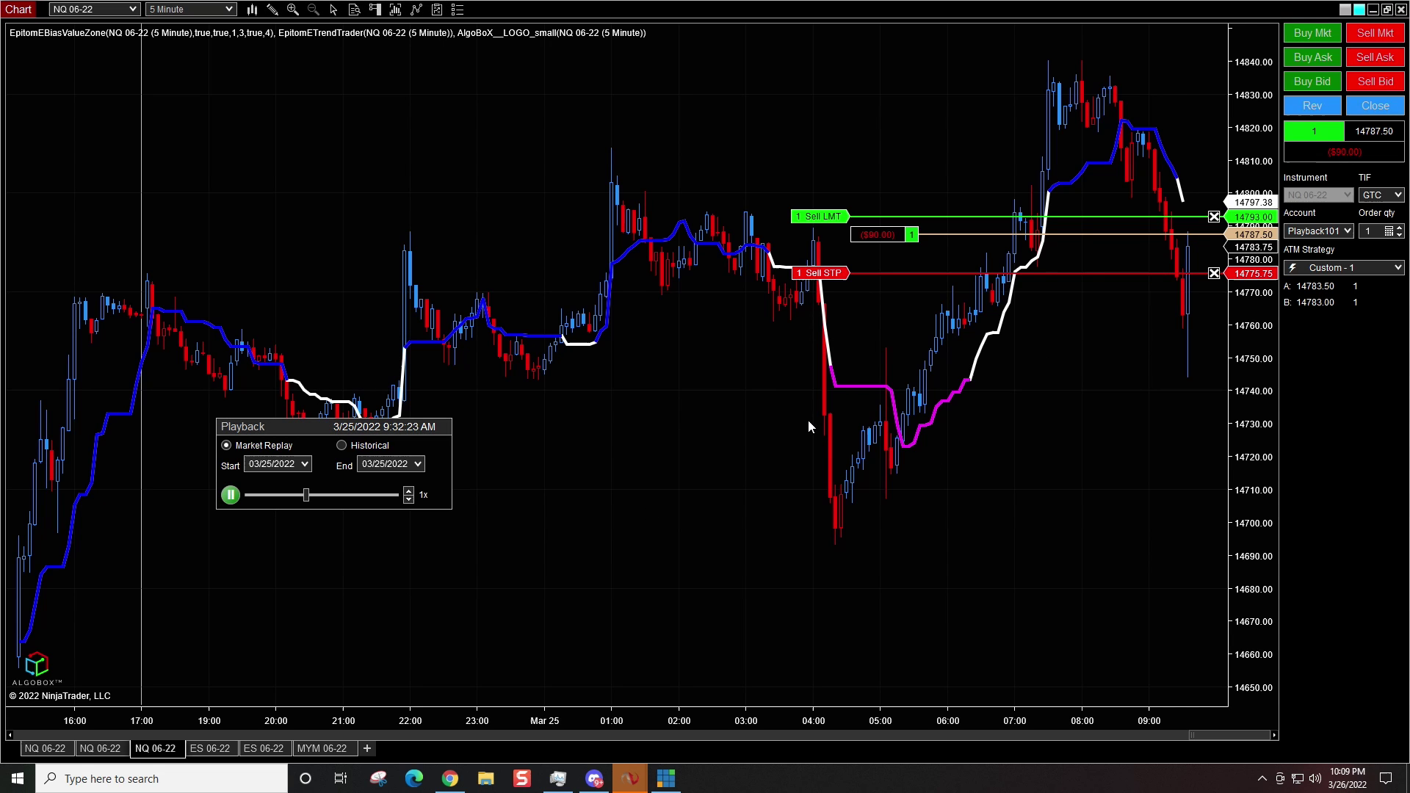
click(231, 495)
click(1374, 107)
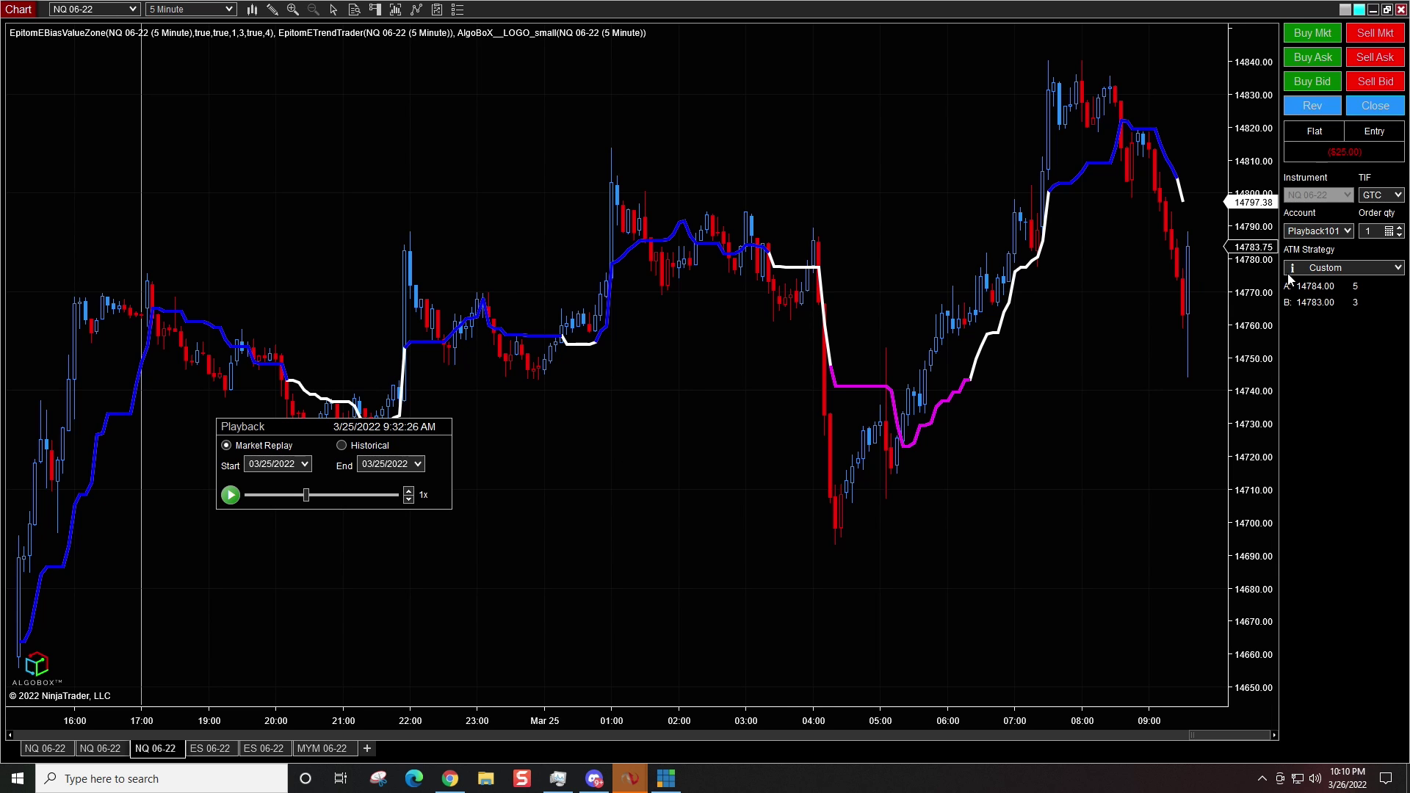
Set the auto breakeven profit trigger to 6 ticks in the custom ATM strategy's custom stop strategy, and accept the changes
click(1377, 268)
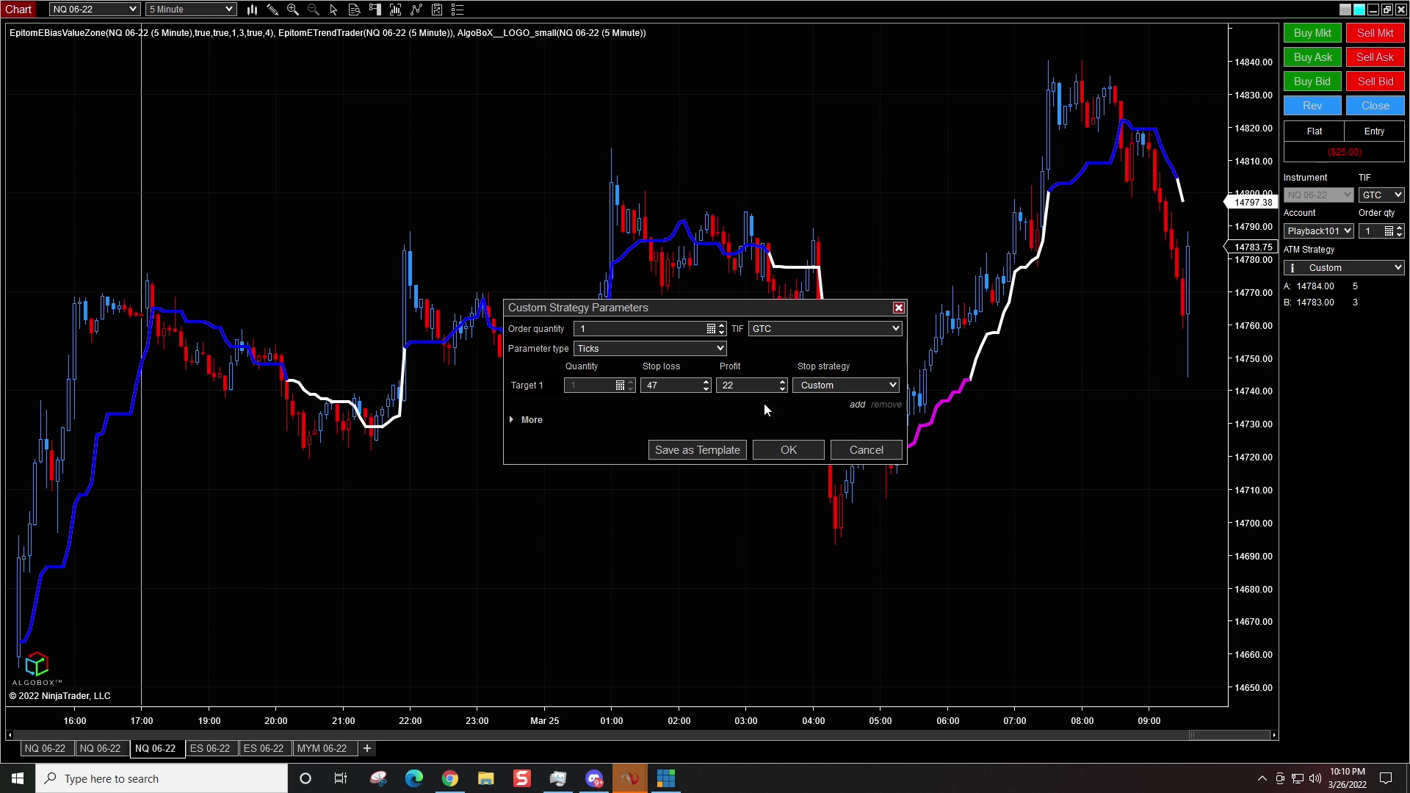
click(882, 387)
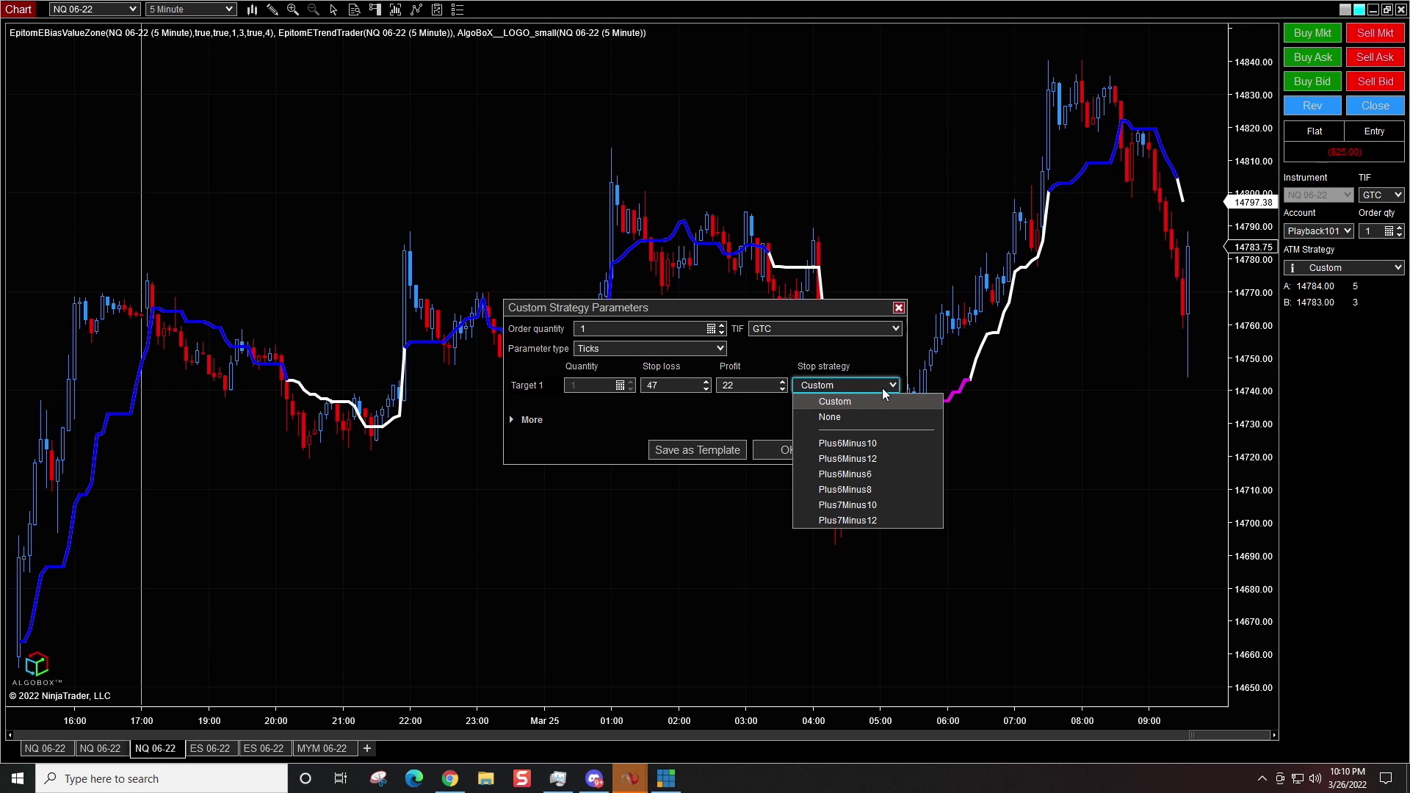
click(839, 401)
click(867, 387)
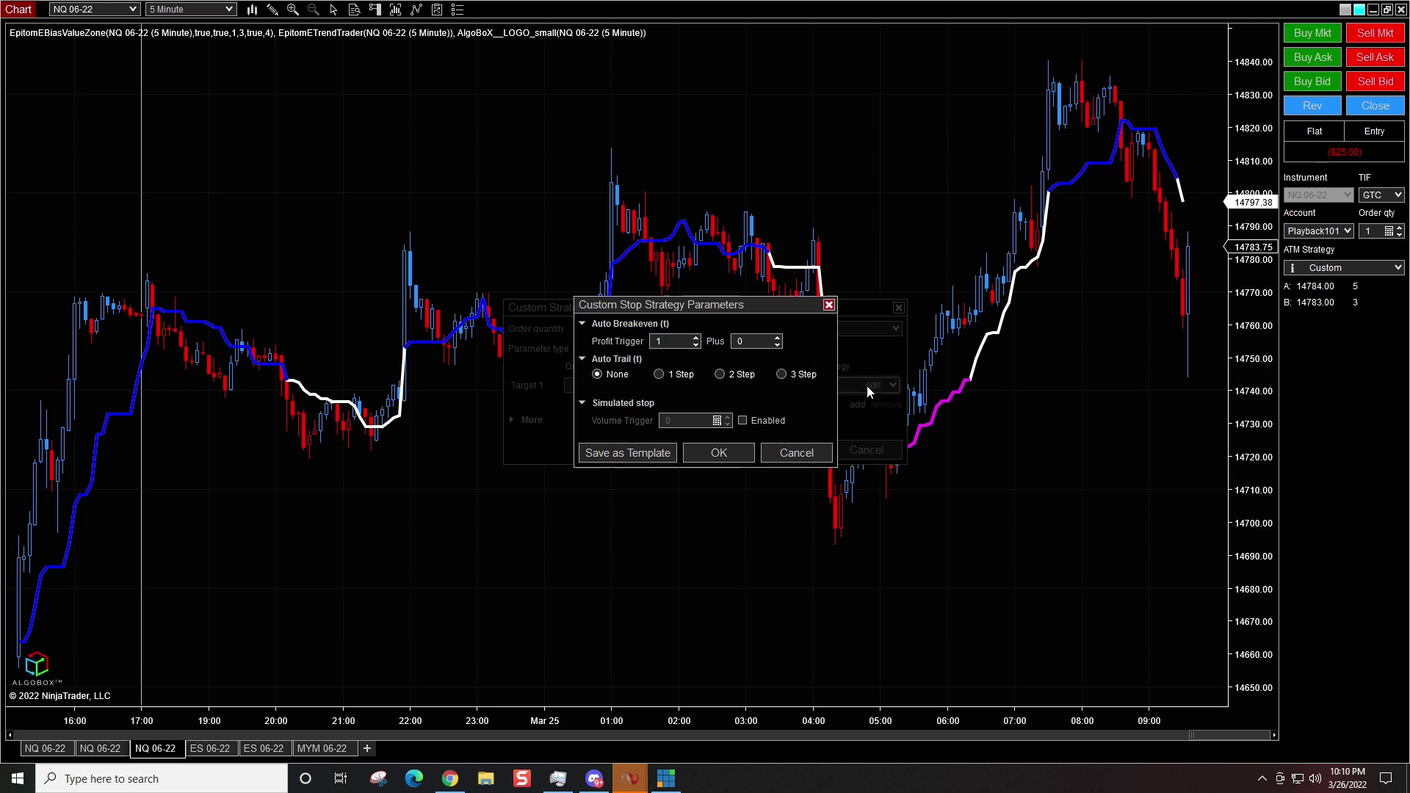
click(696, 338)
click(697, 338)
click(696, 337)
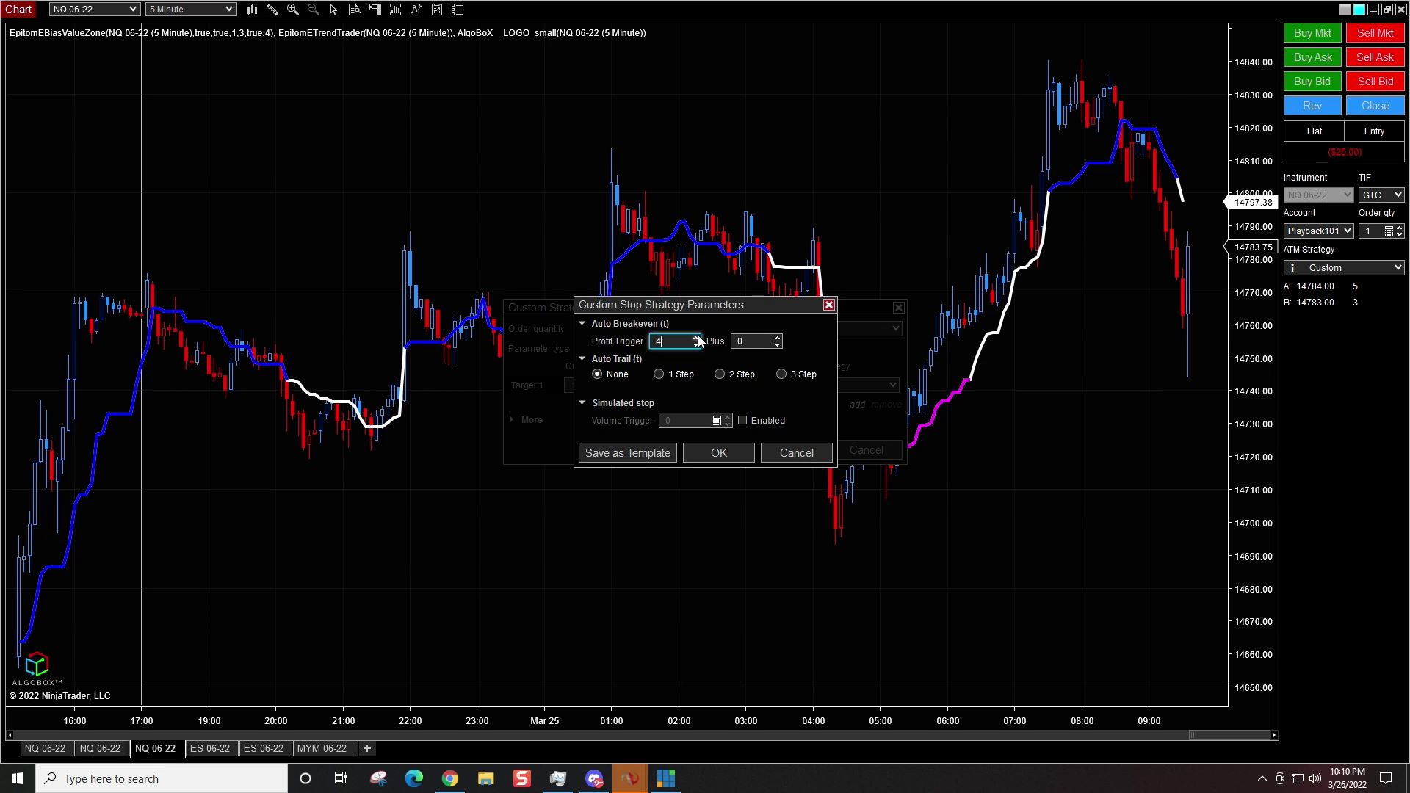
click(696, 337)
click(696, 337)
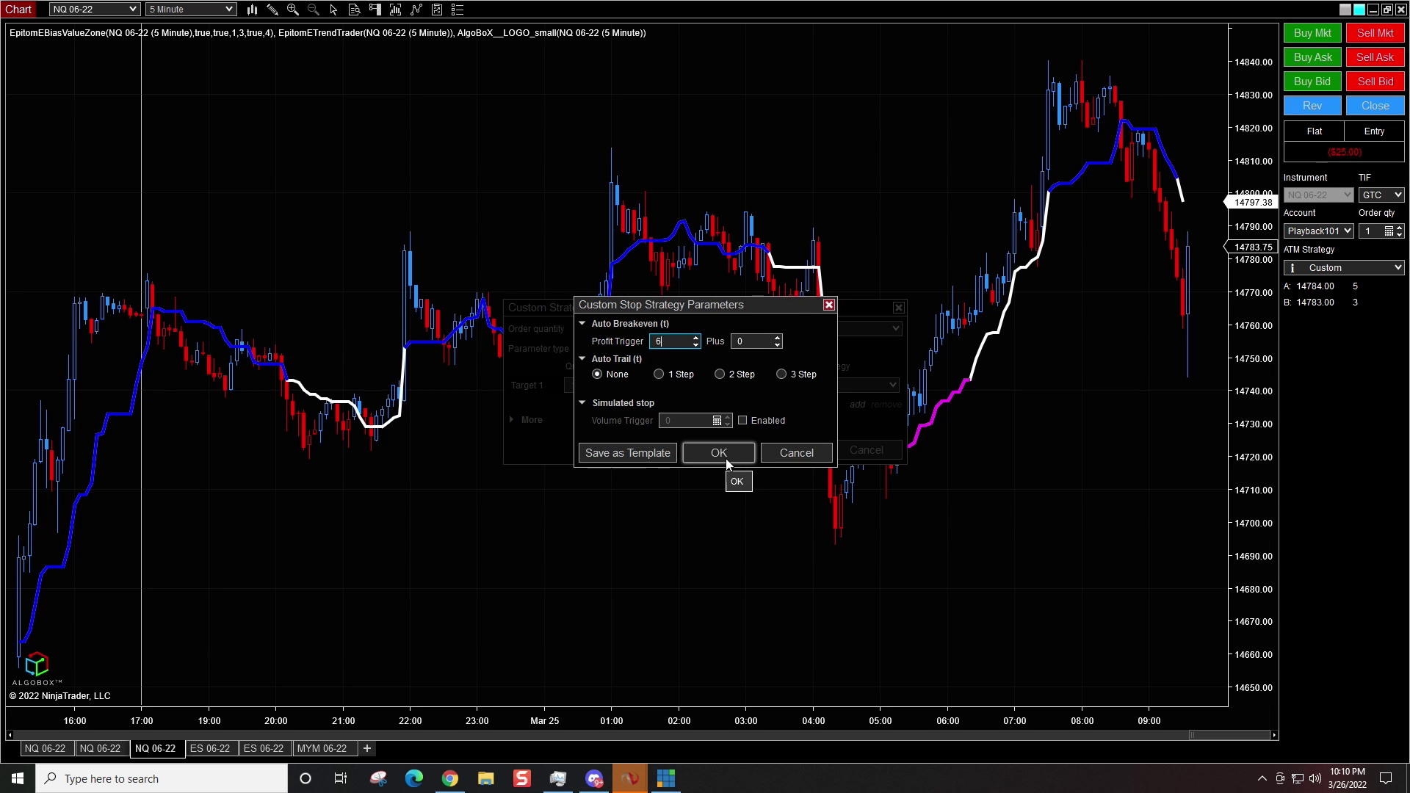
click(725, 459)
click(787, 453)
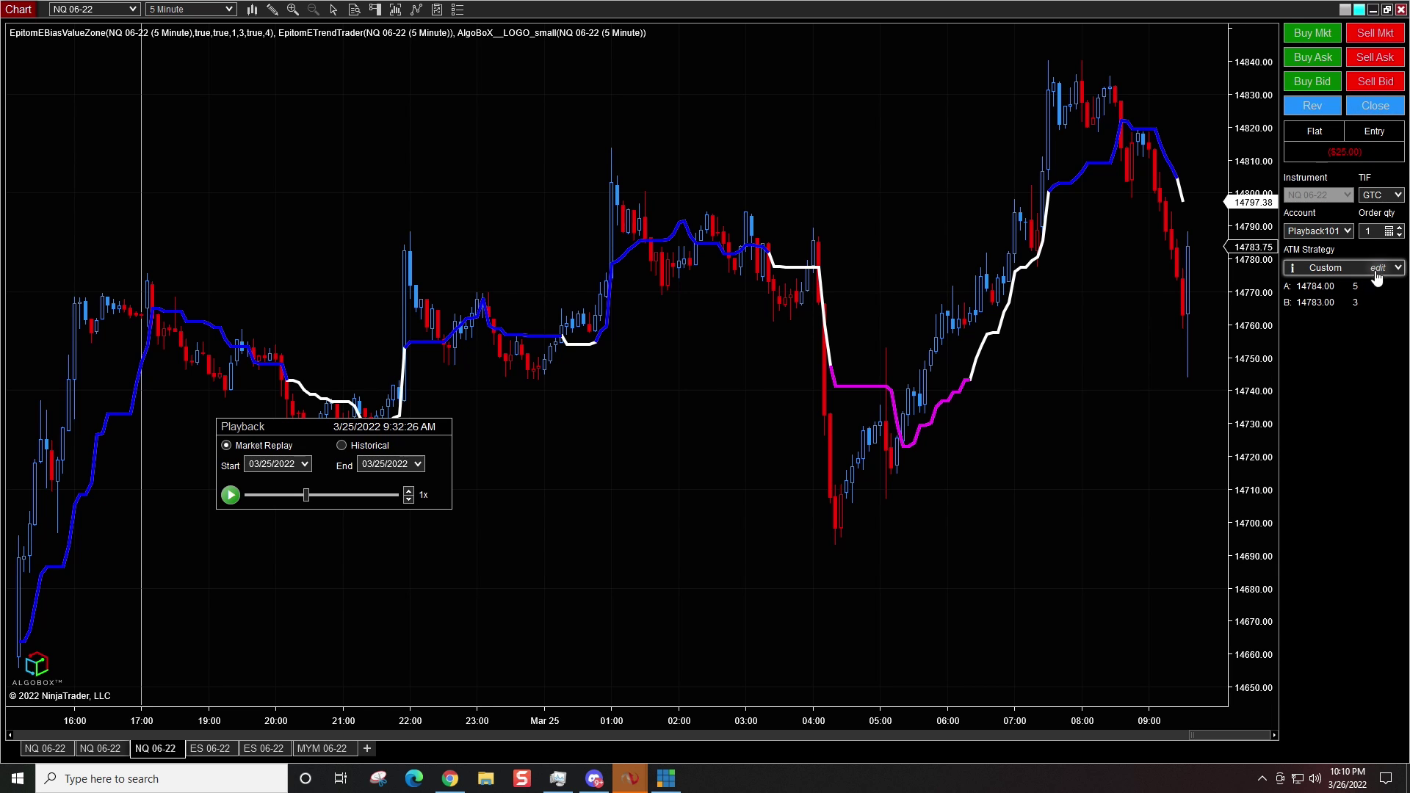
Sell one contract at market with the custom ATM strategy and place a horizontal line at the buy stop order's level
click(1375, 33)
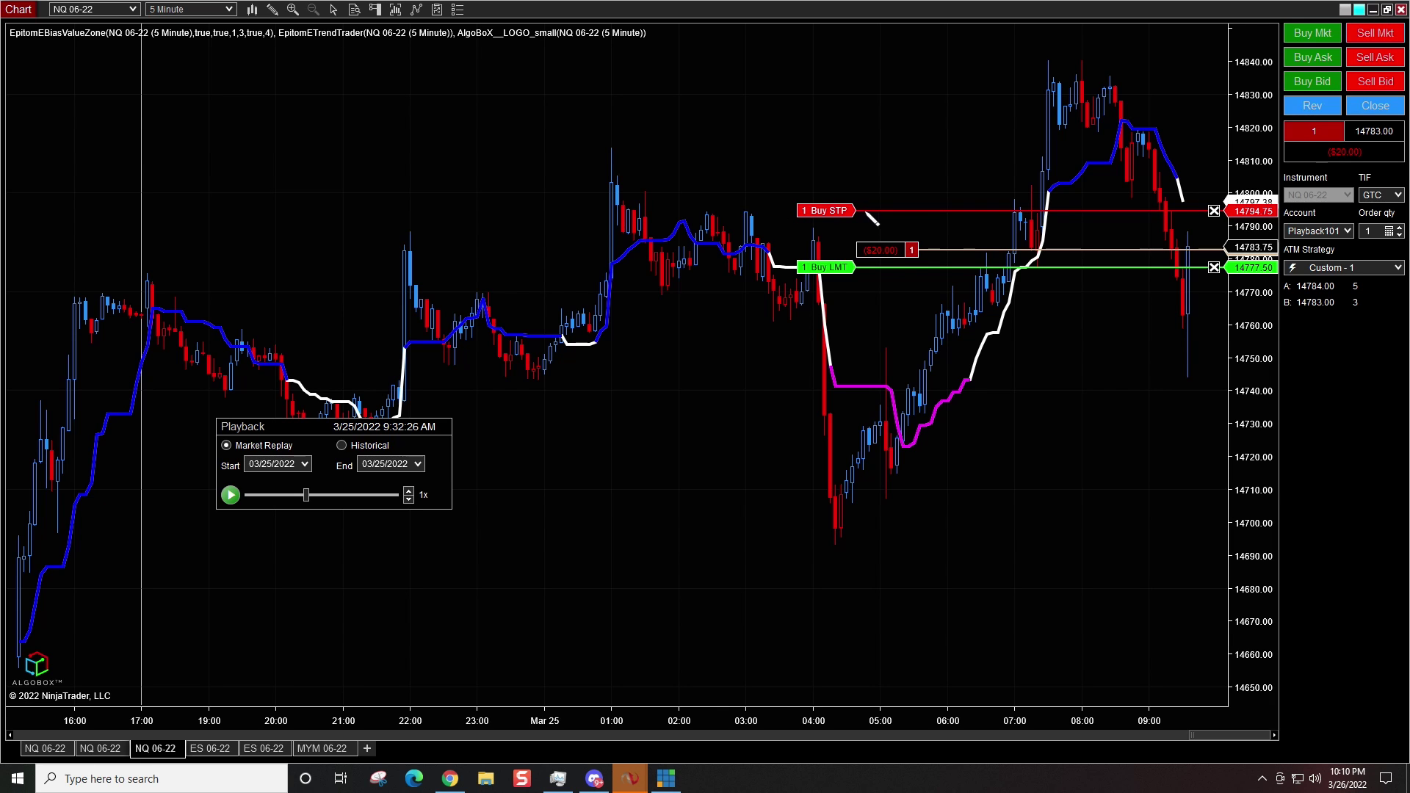
click(826, 211)
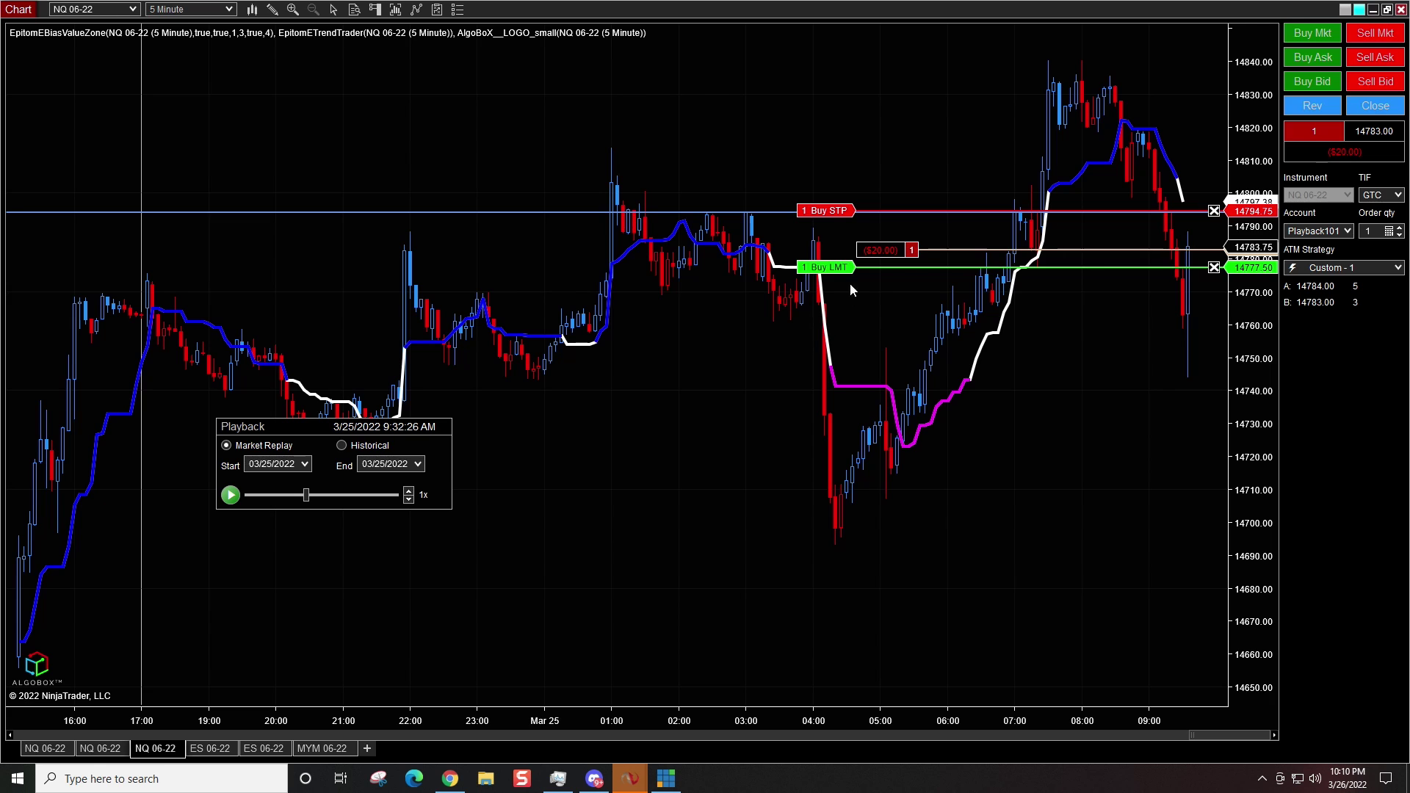
Move the buy limit order to 14723.50 and the buy stop order with the horizontal line up to 14813.75
drag(826, 267, 848, 451)
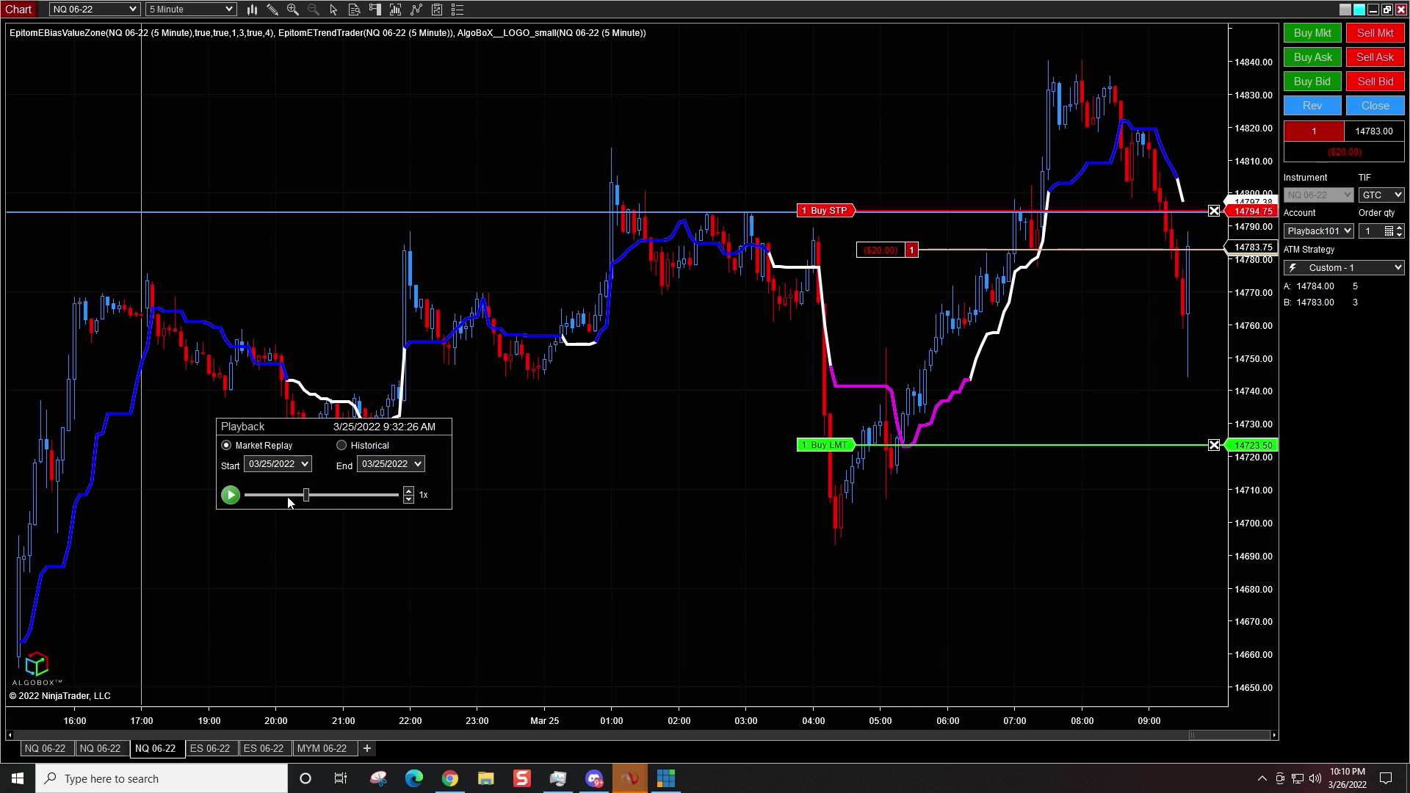
drag(839, 213, 846, 150)
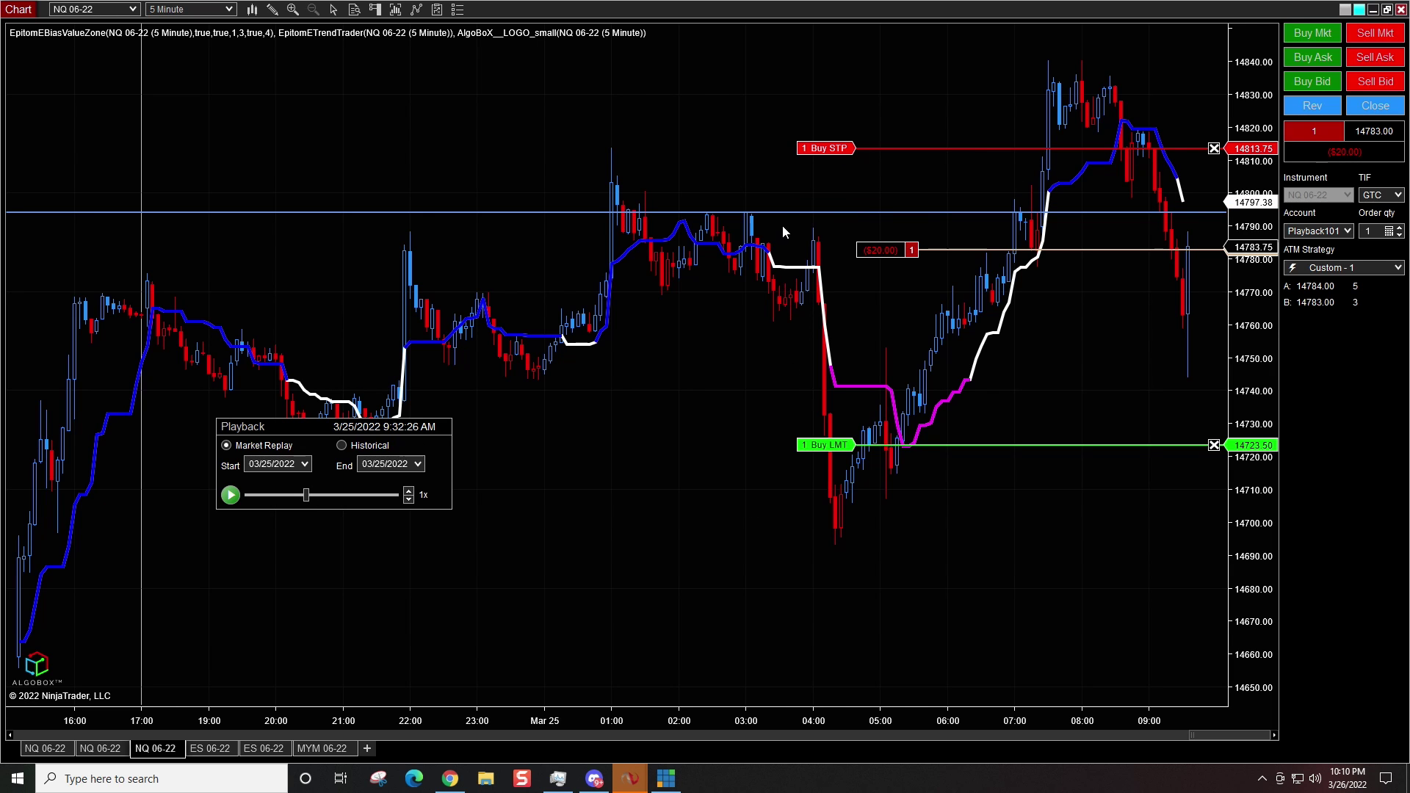
drag(783, 213, 799, 148)
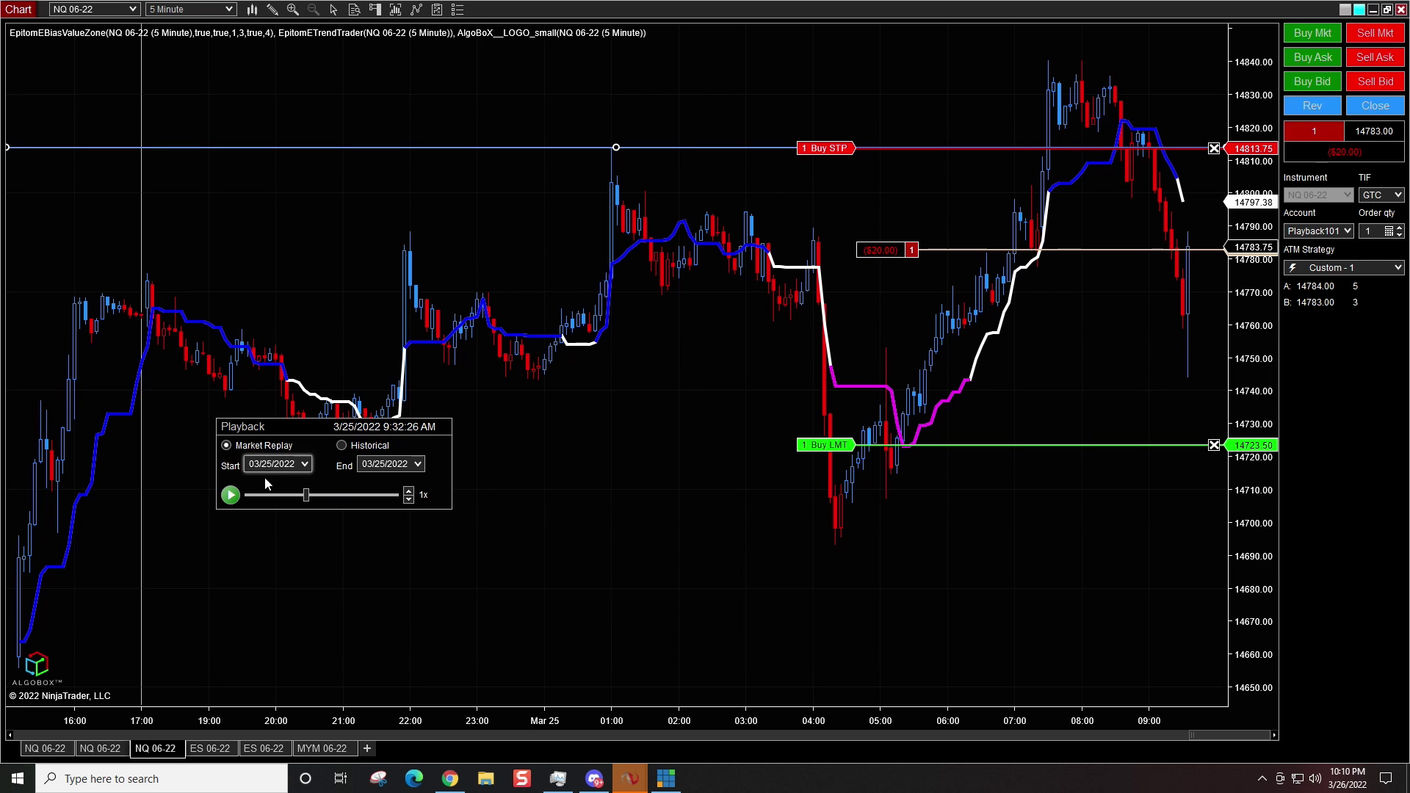
Run the replay for a few seconds with the short position open, and pause it
click(229, 496)
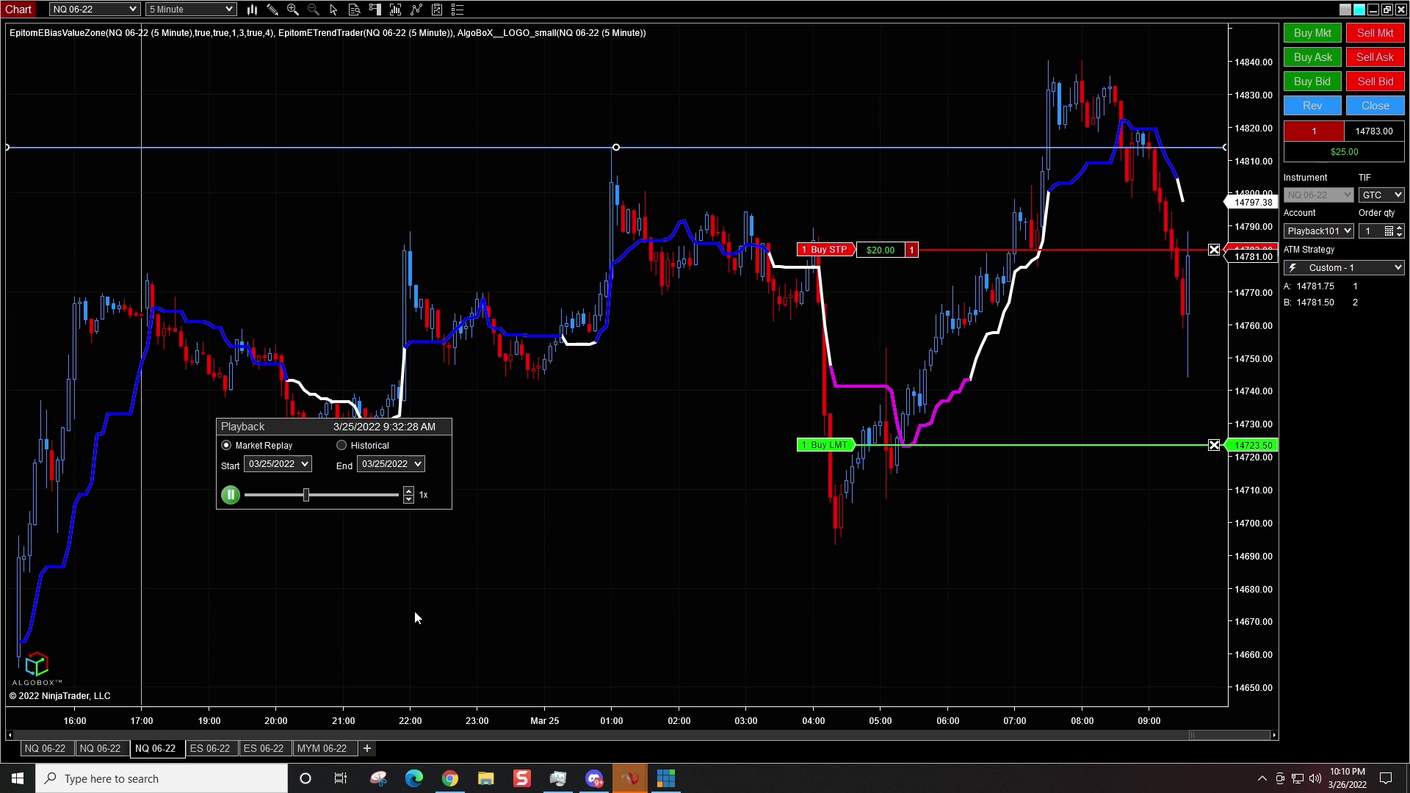
click(230, 495)
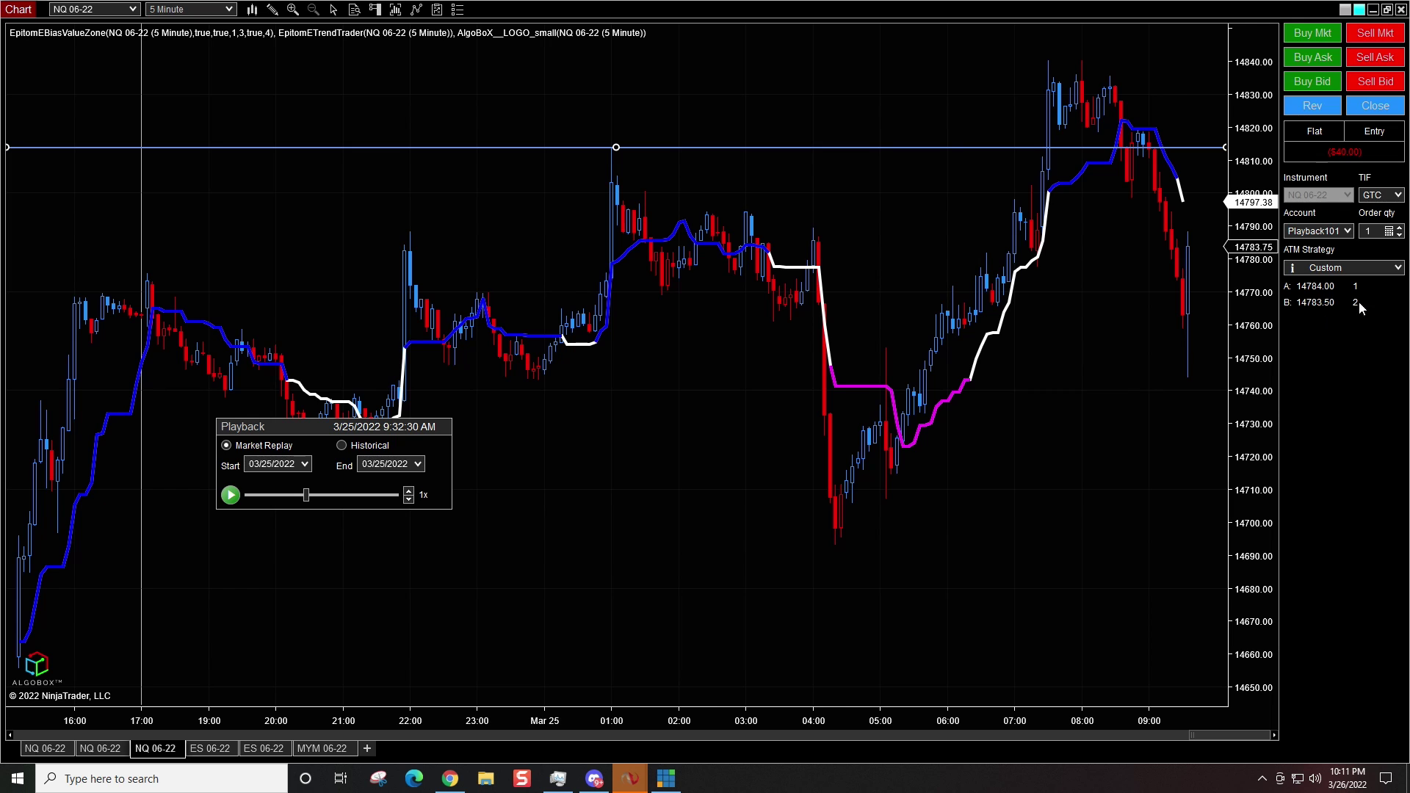
Examine the custom ATM strategy's parameters and its auto breakeven profit trigger and Plus settings, and close them without changes
click(1292, 268)
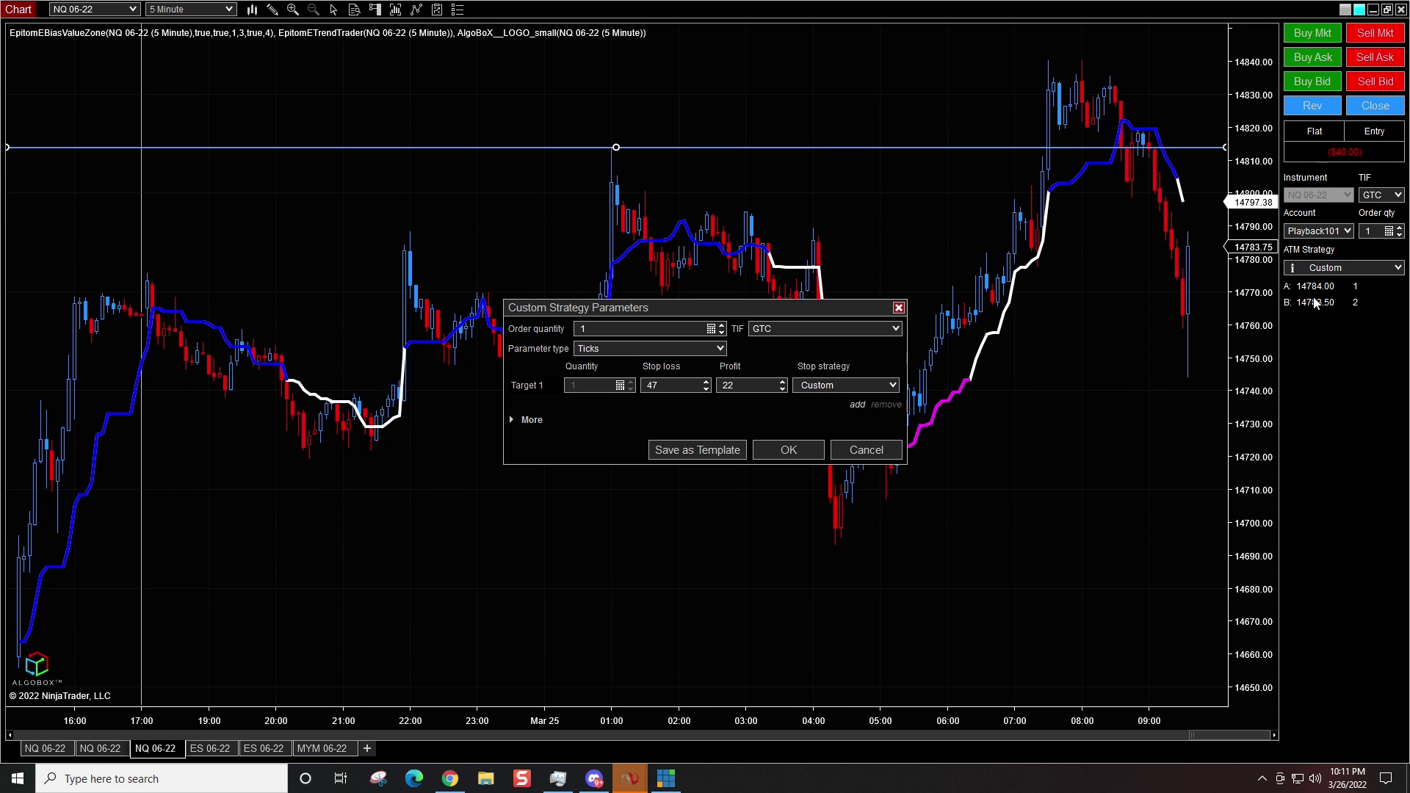
click(873, 387)
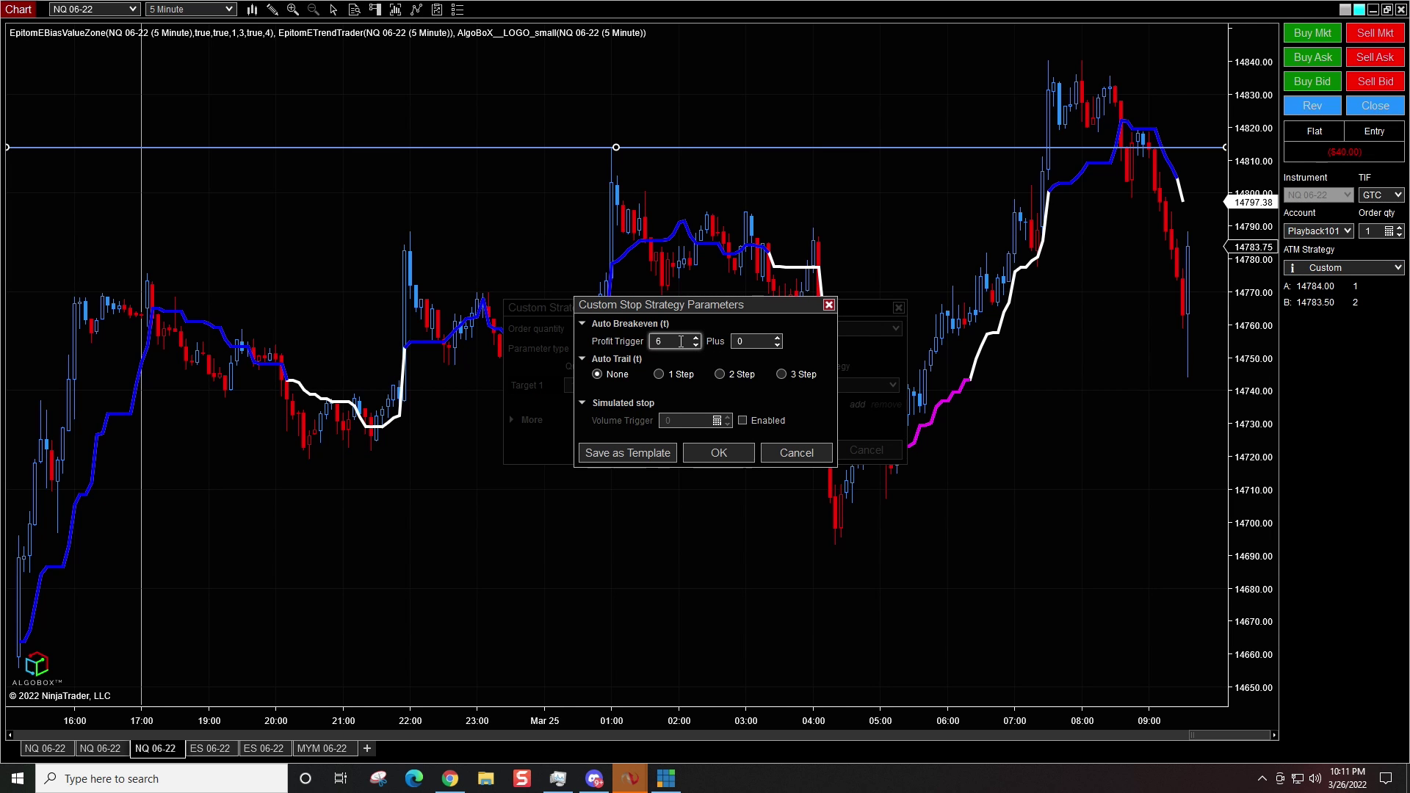
click(747, 343)
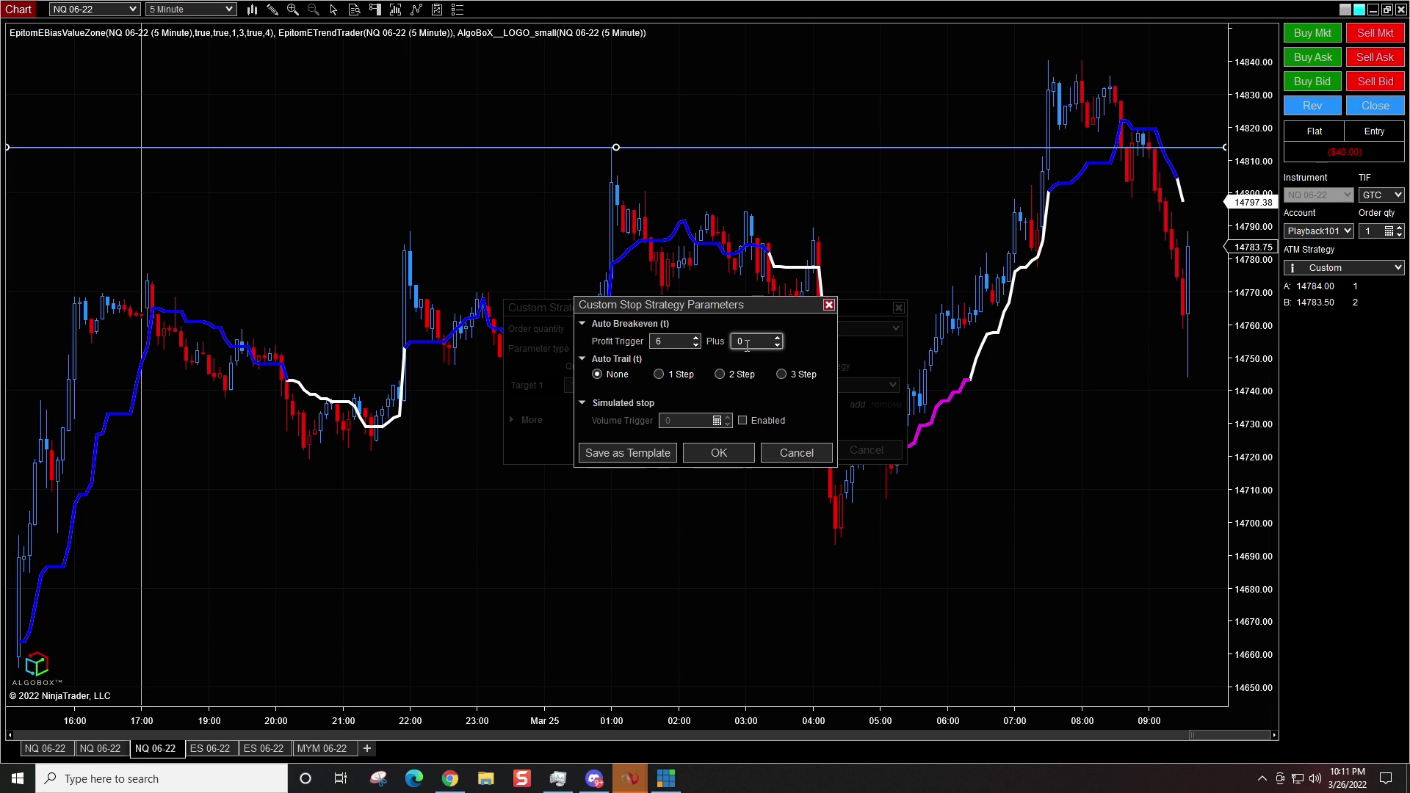
click(797, 452)
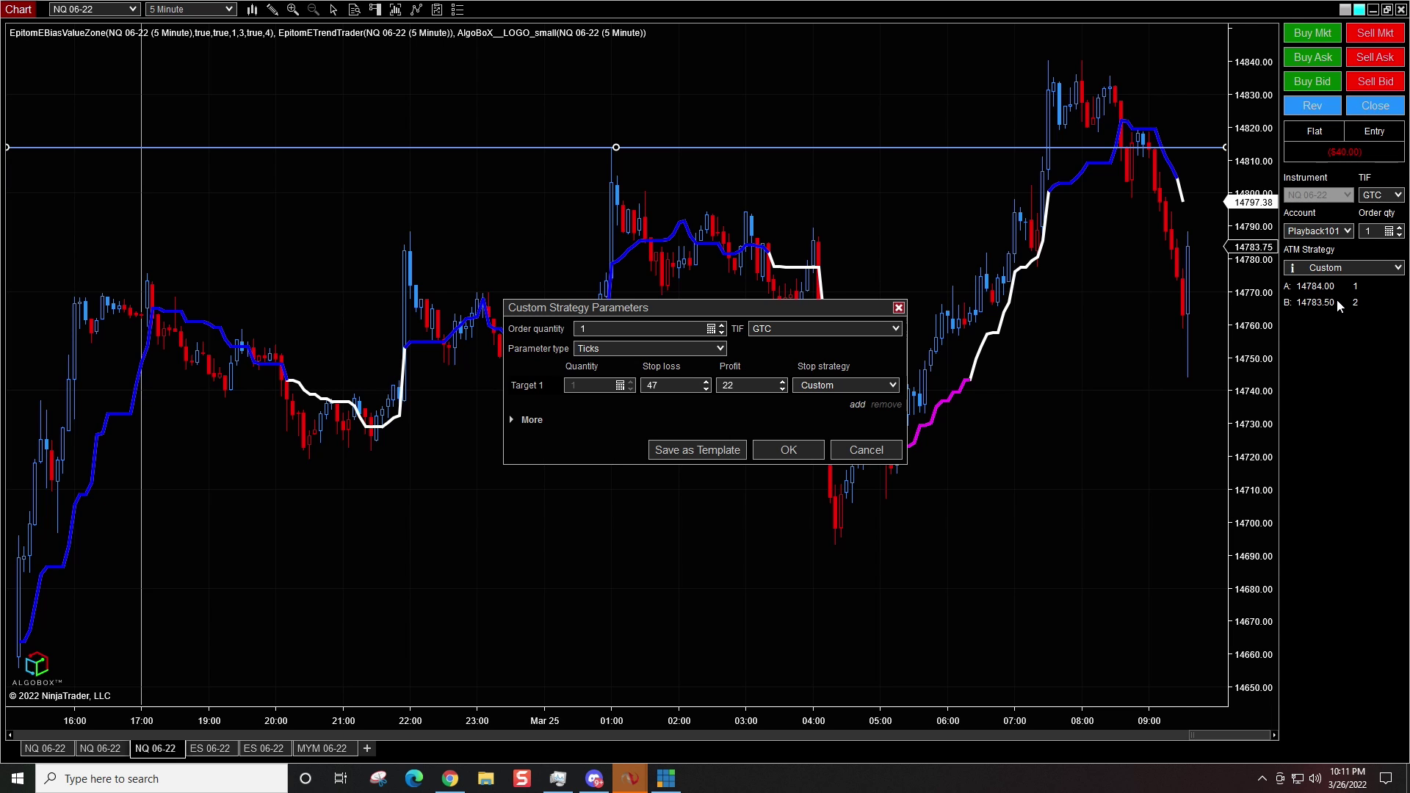
click(864, 448)
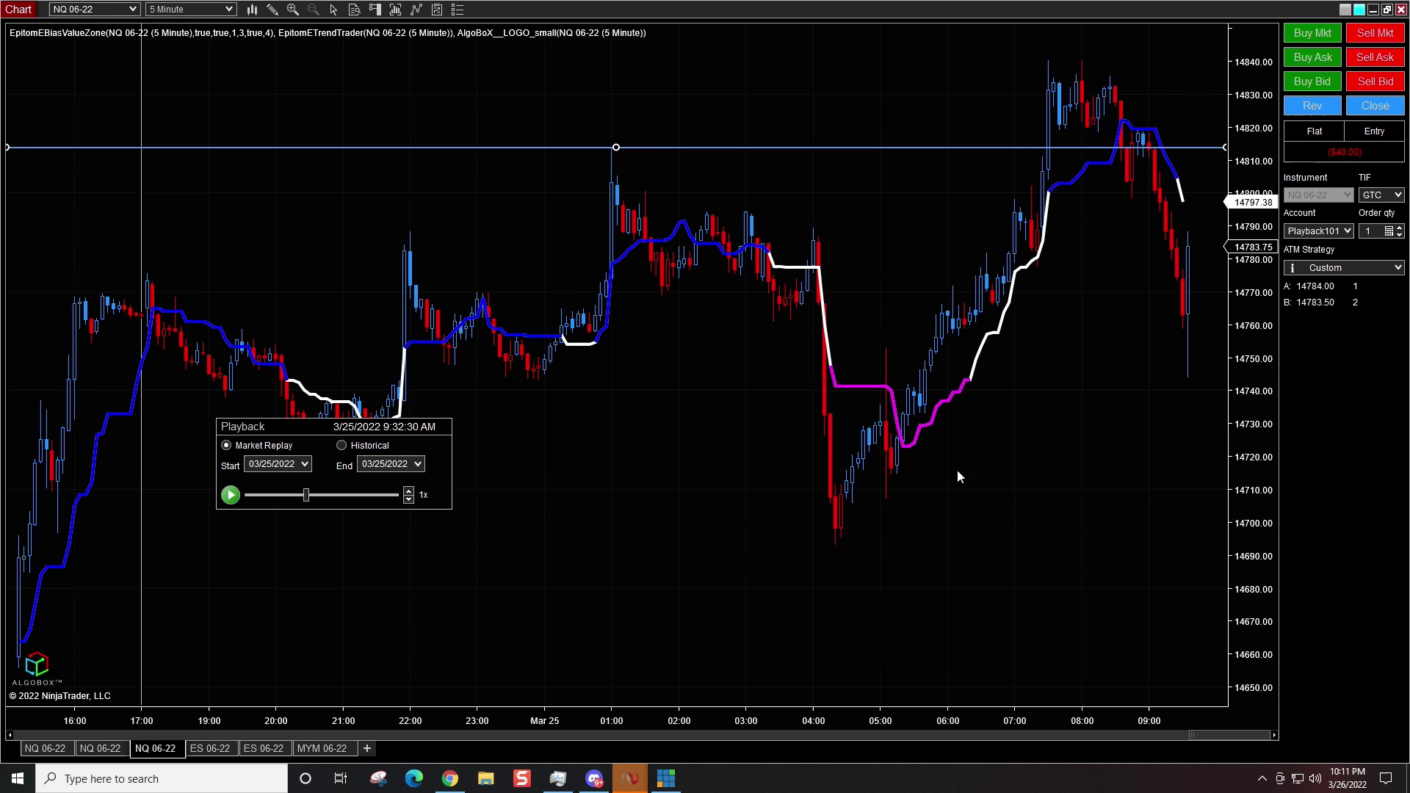
click(1376, 272)
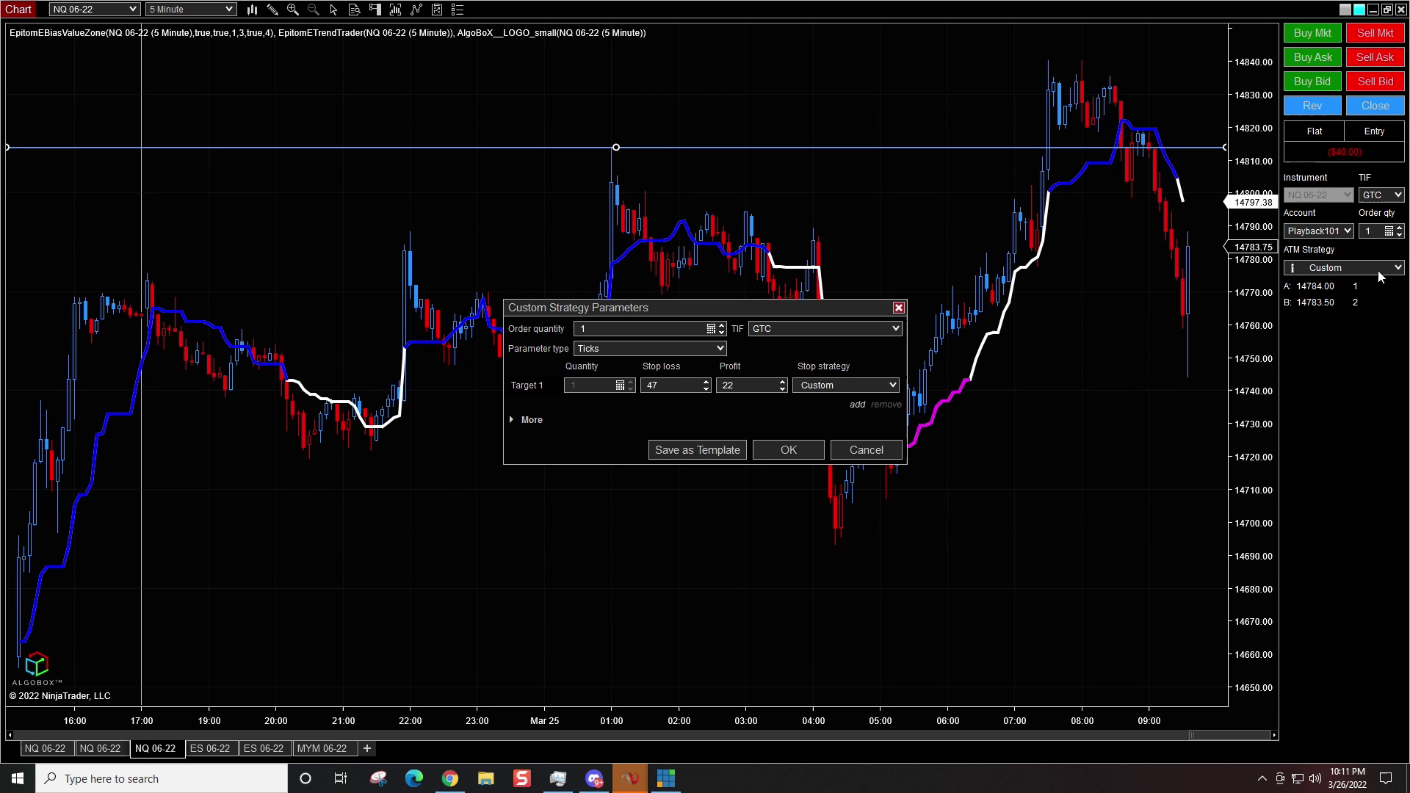
click(866, 449)
Remove the ATest template from the saved ATM strategies and confirm the removal
click(1398, 269)
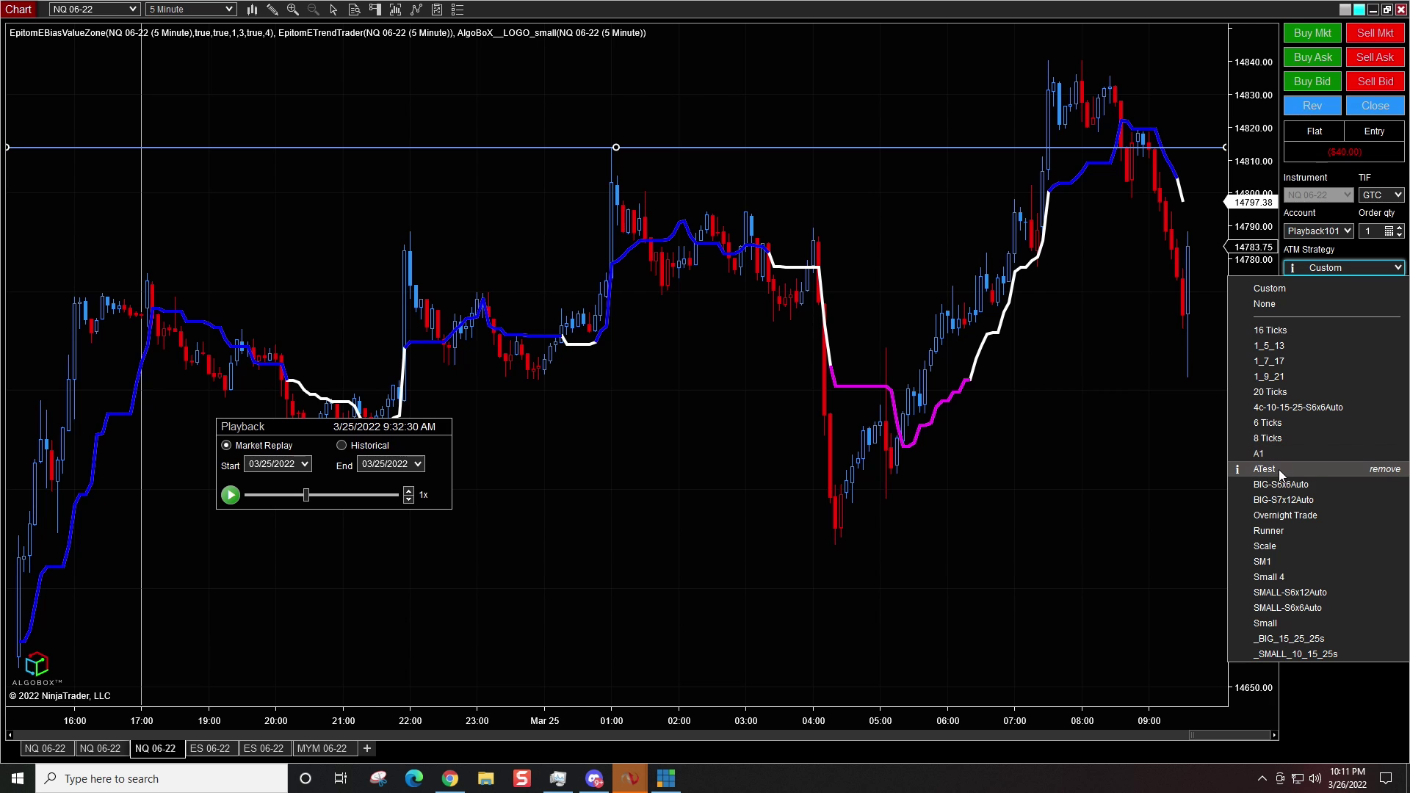
click(1385, 471)
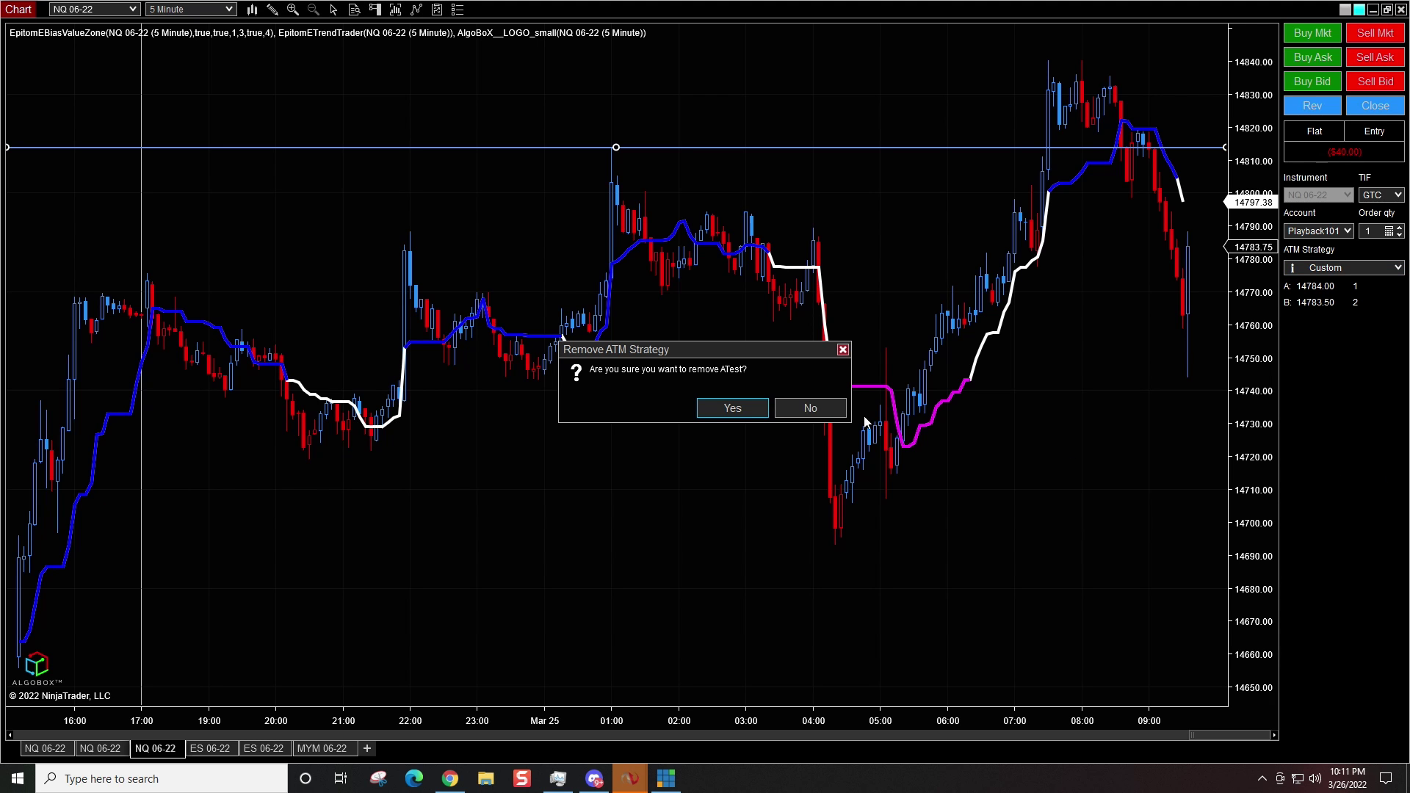
click(732, 408)
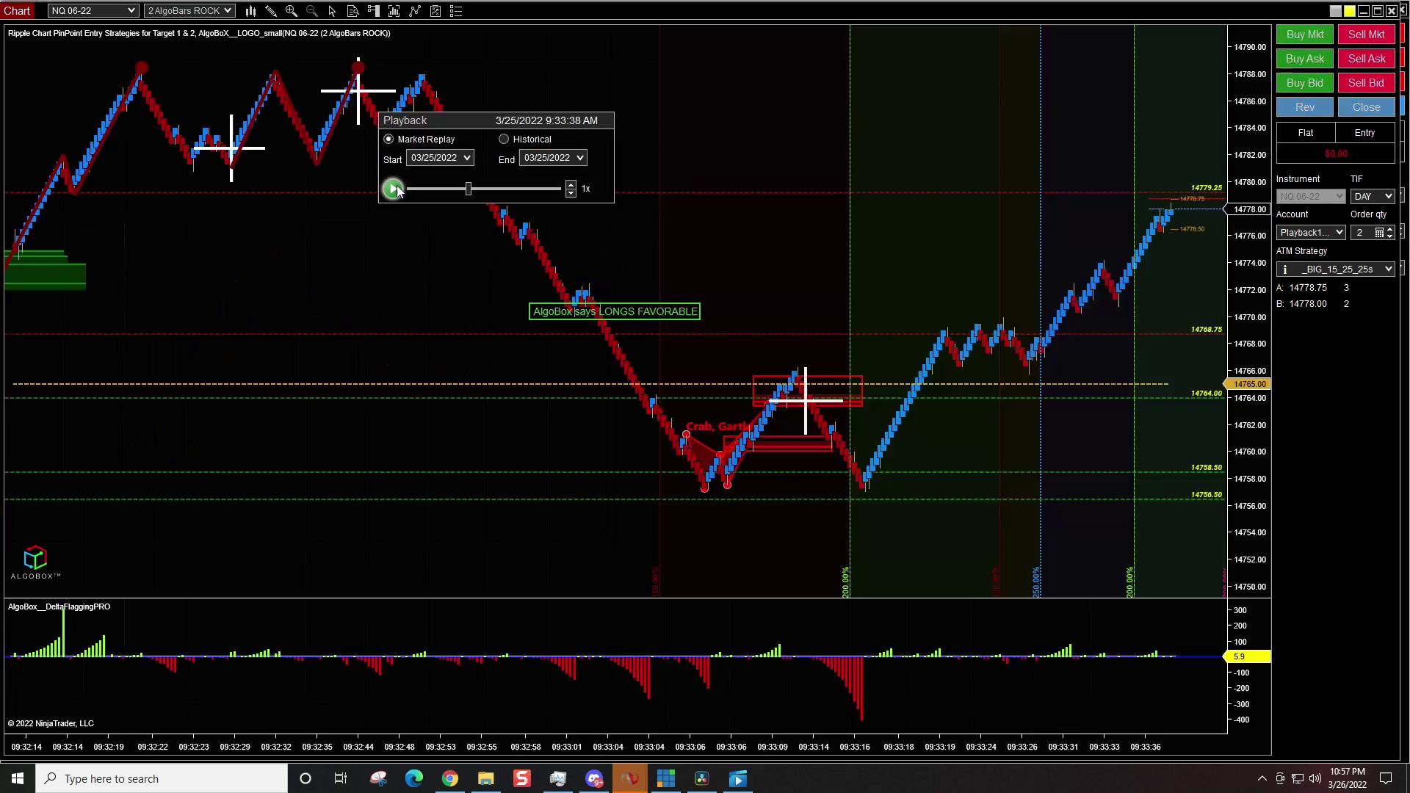
Start the replay, sell short at market with the _BIG_15_25_25s strategy, and move one buy limit target to 14763.00
click(394, 189)
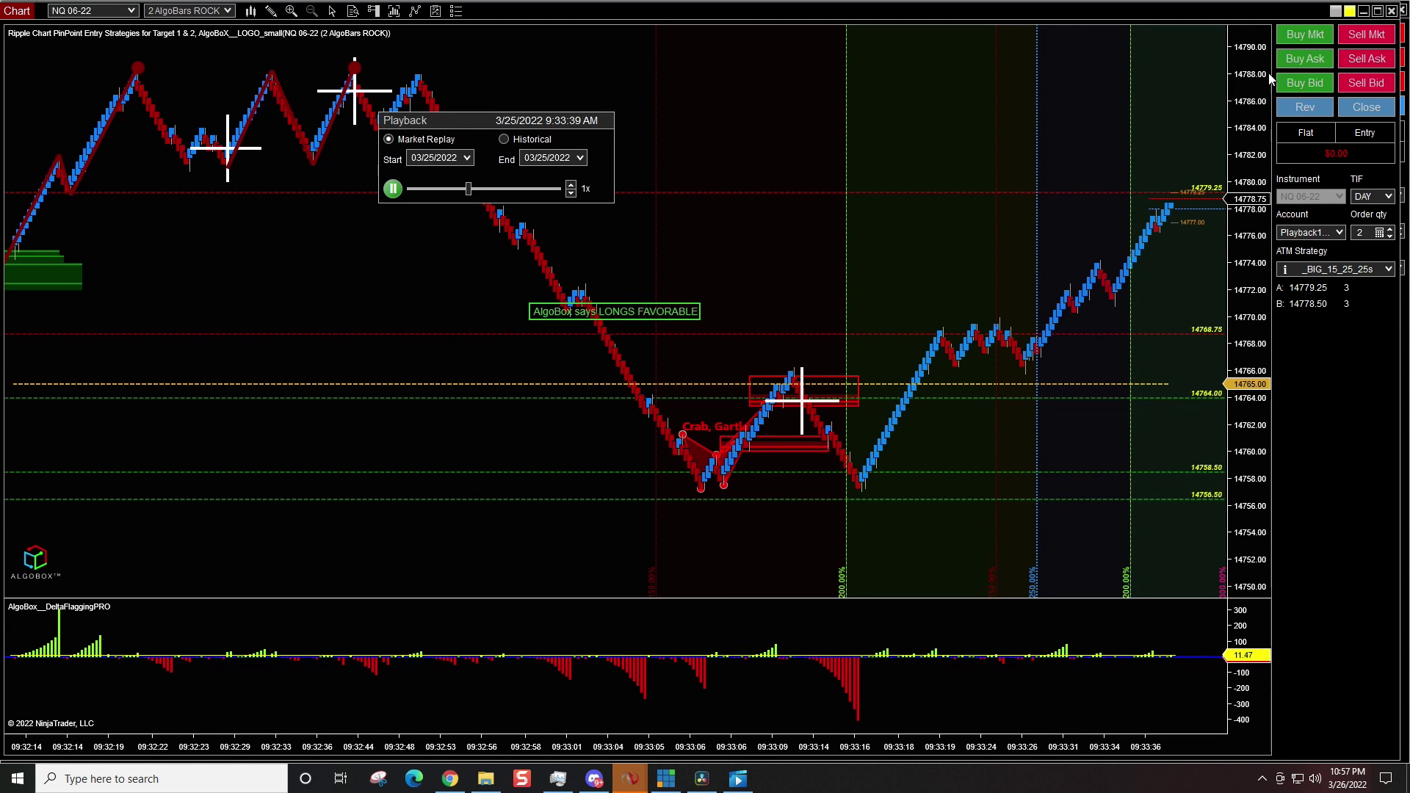
click(1364, 37)
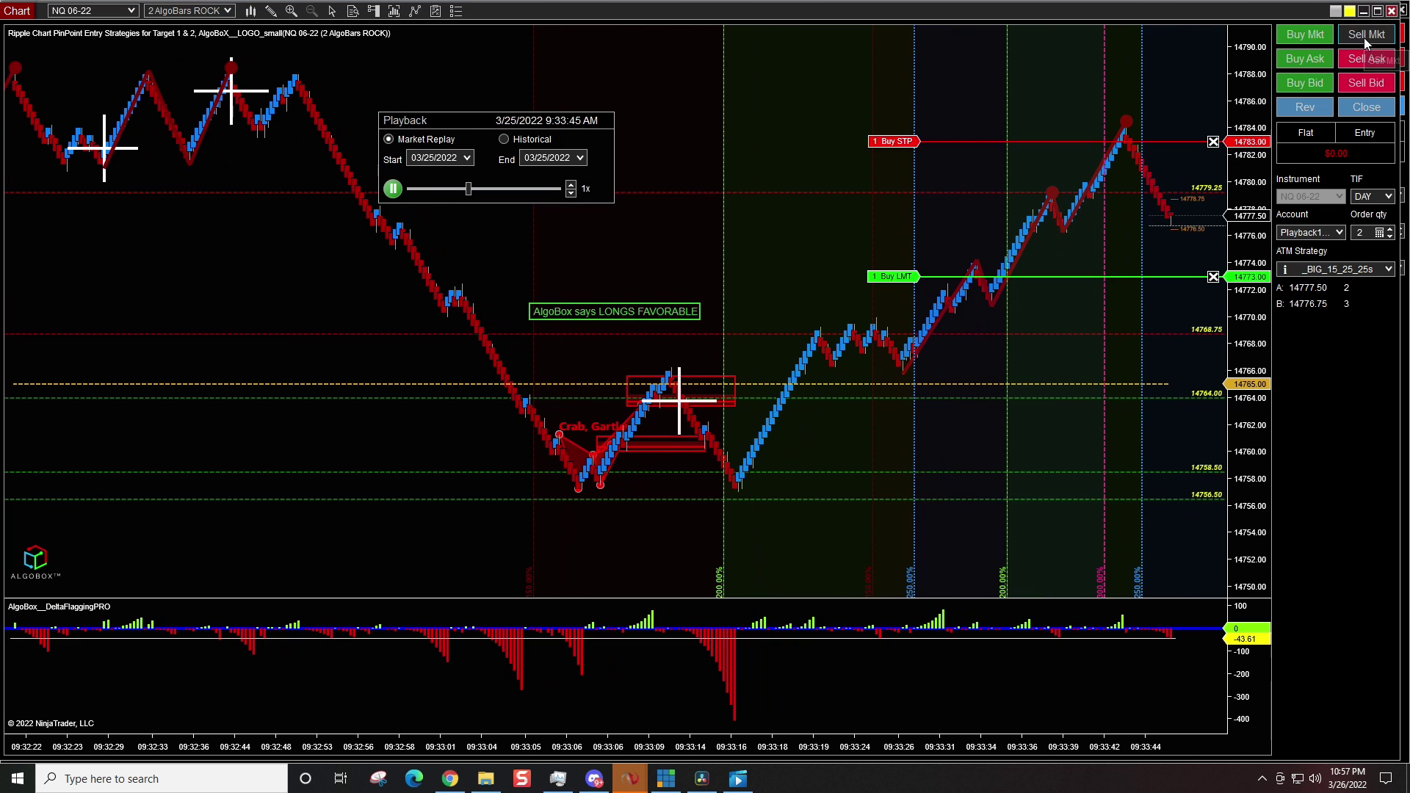
drag(849, 327, 852, 411)
Move both protective buy stop orders of the short position to 14785.00
click(834, 142)
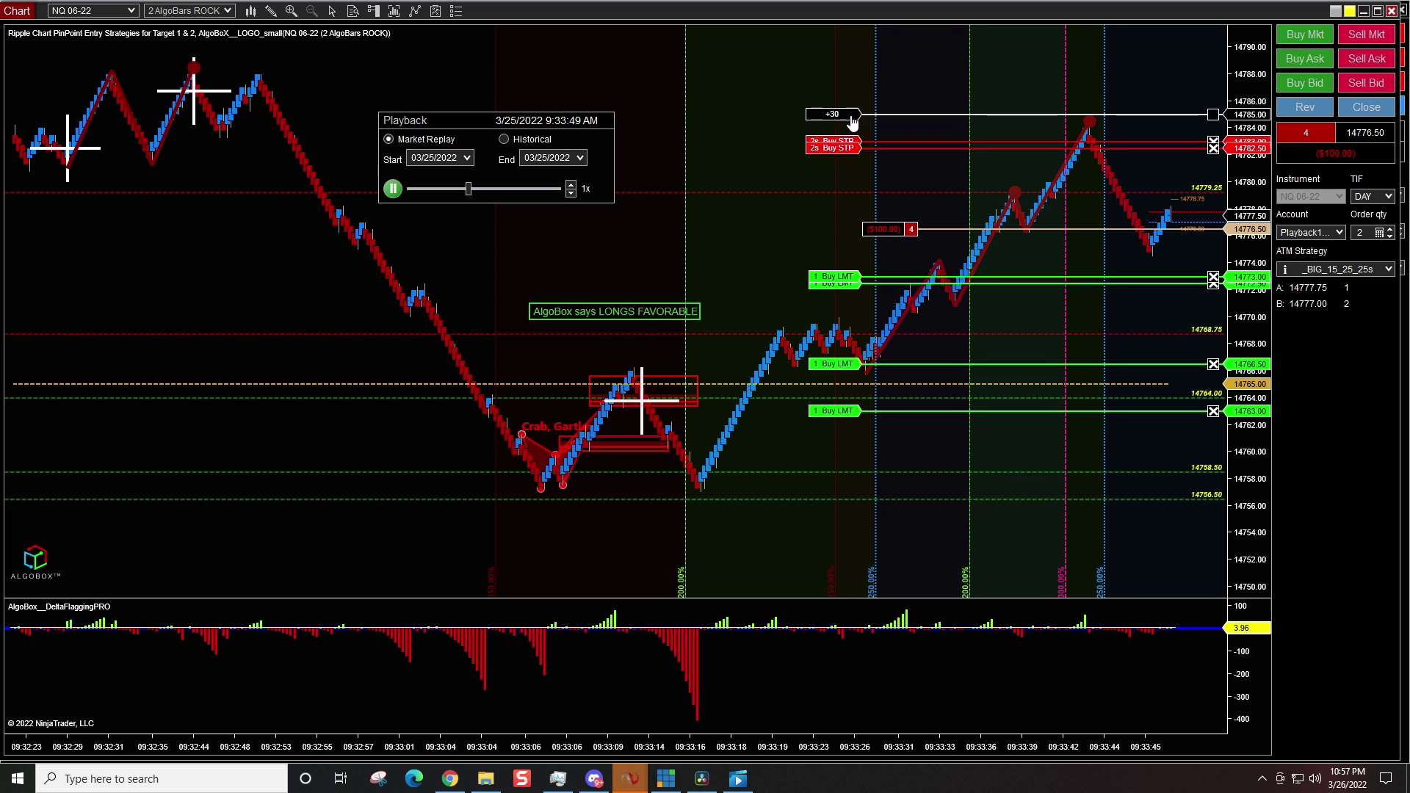
click(837, 114)
click(841, 147)
click(837, 115)
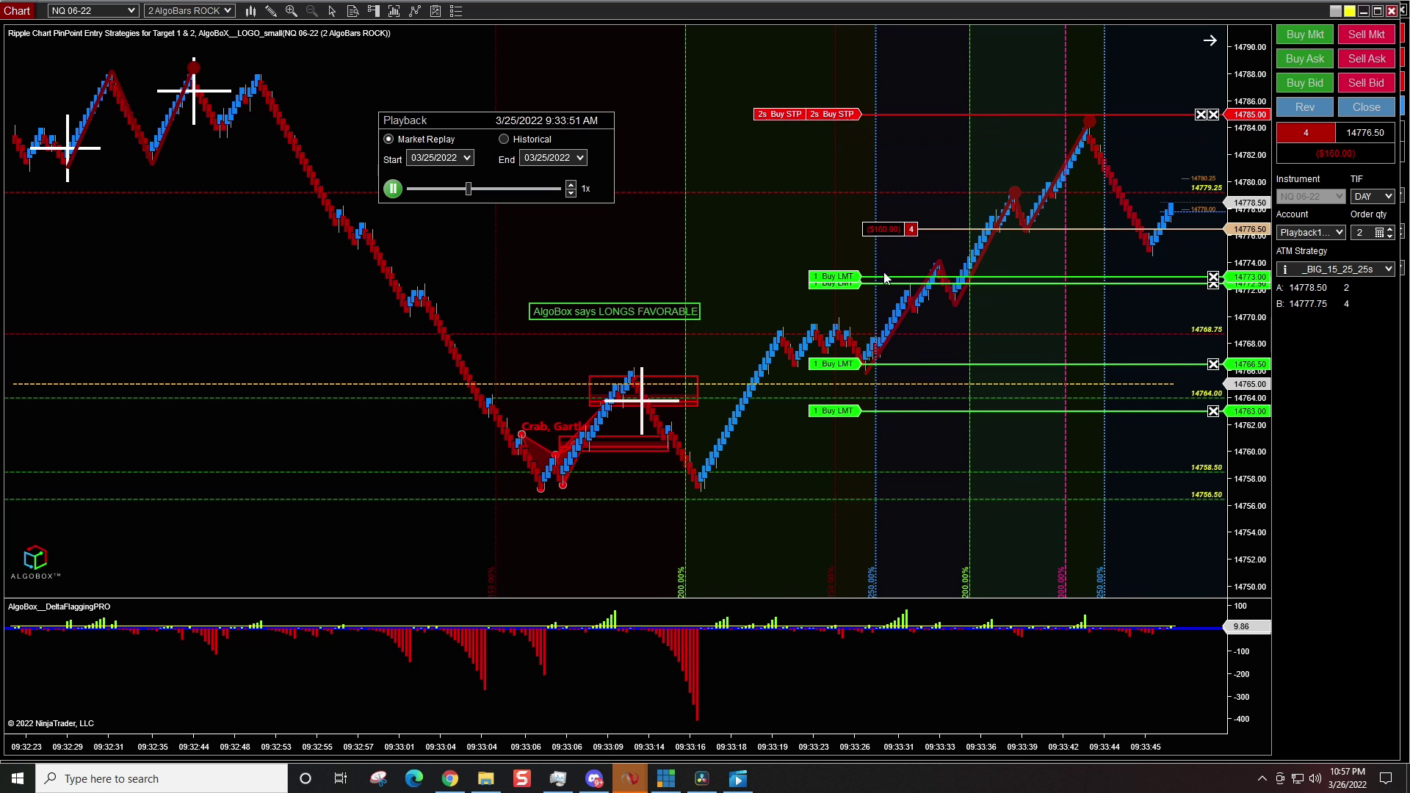
Move the two lowest buy limit targets of the short position down to 14758.50 and 14758.75
click(838, 363)
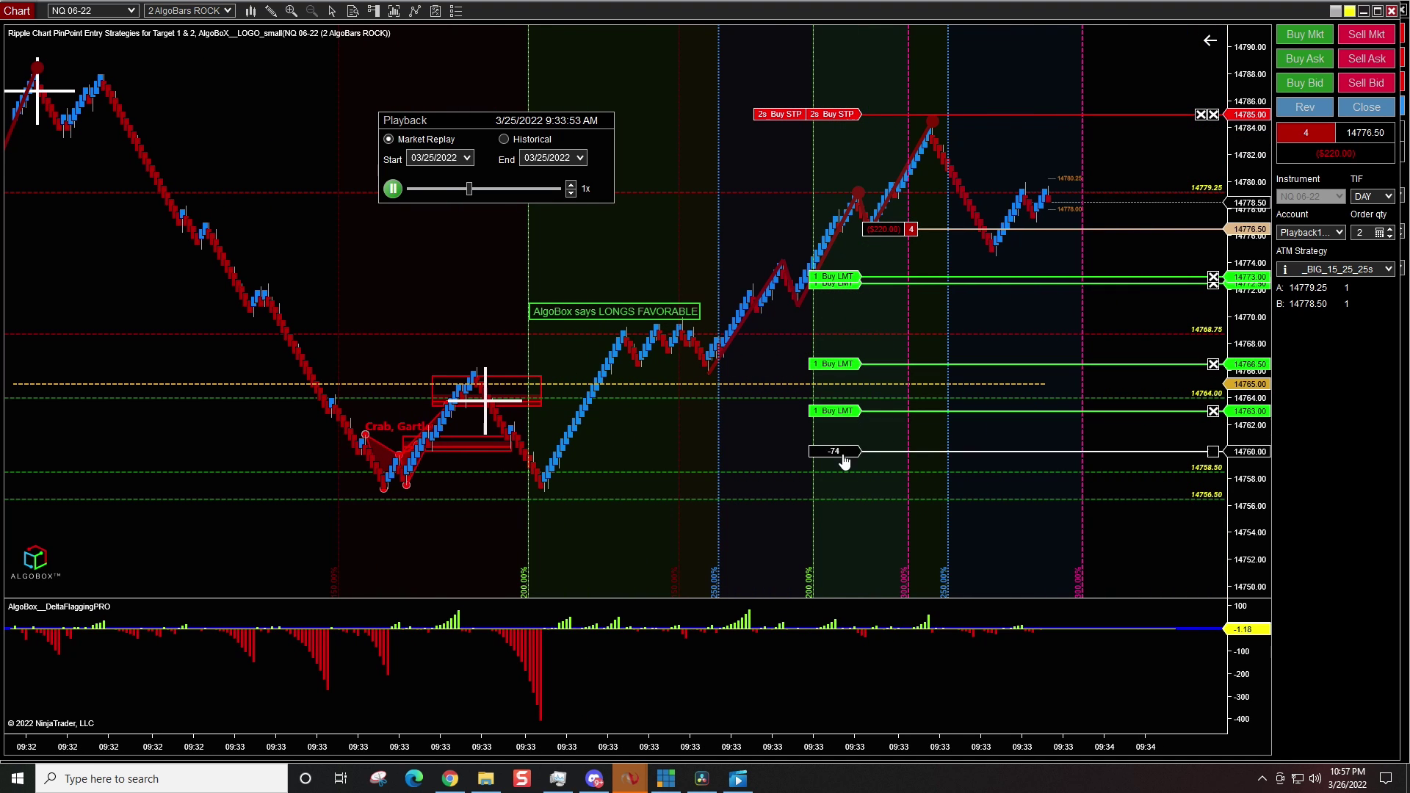
click(837, 471)
click(837, 411)
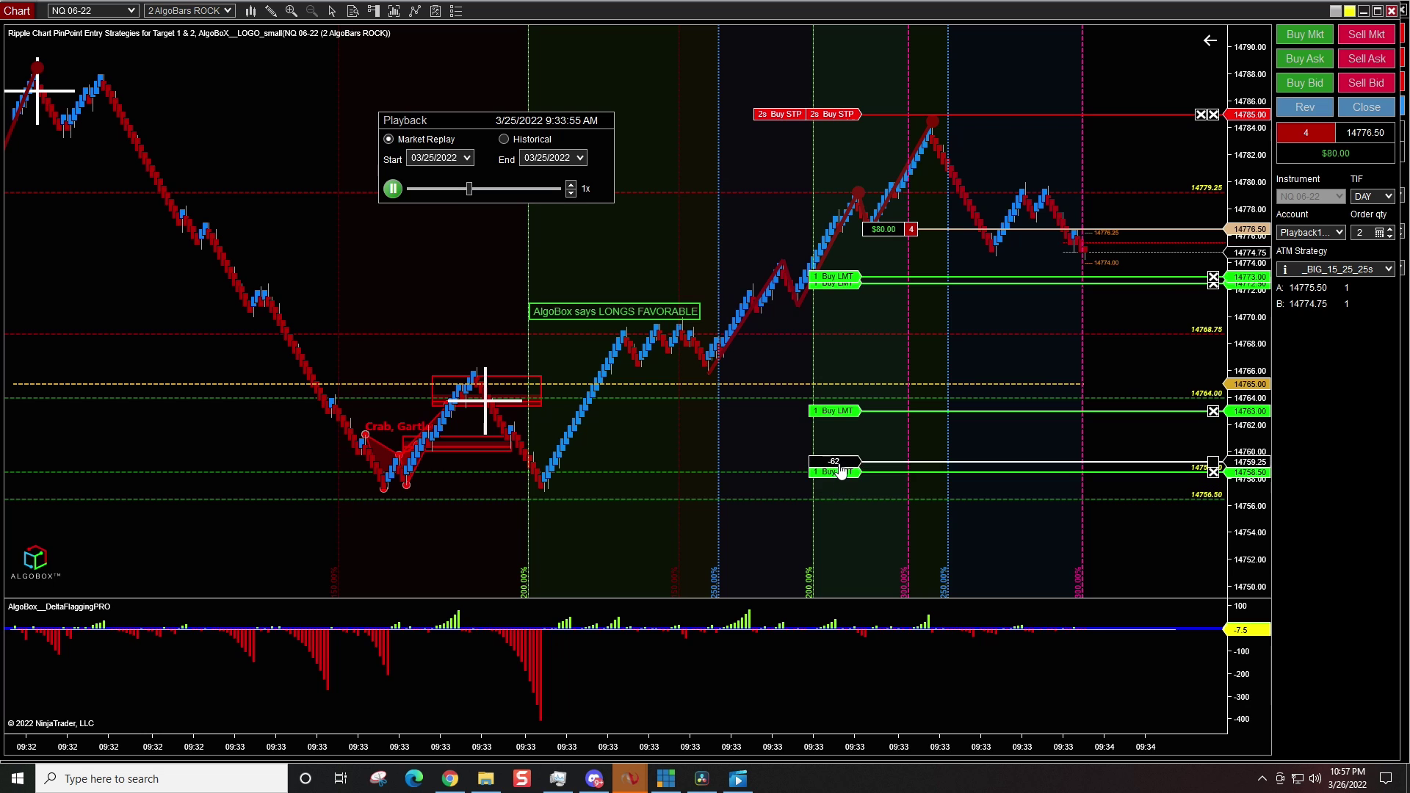
click(838, 468)
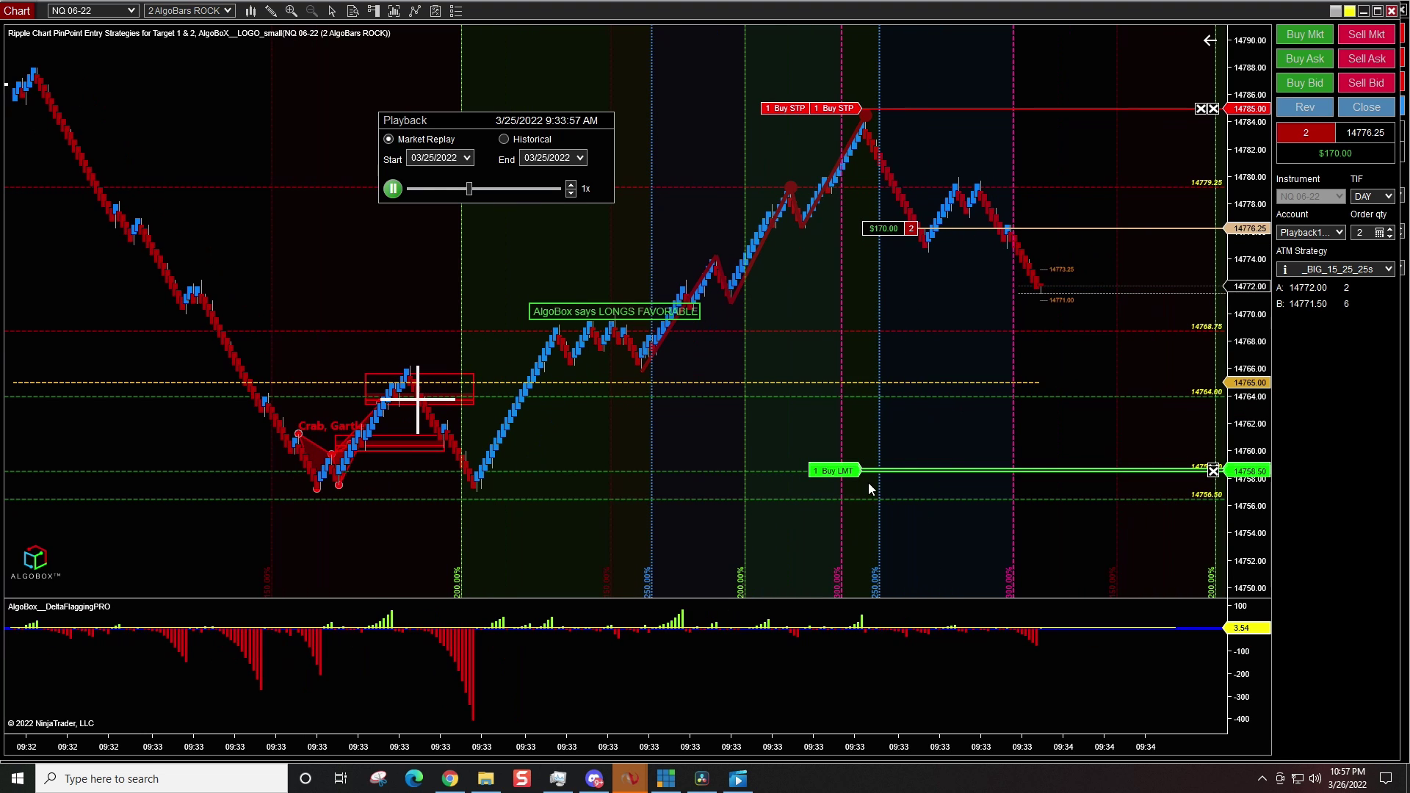
Move one of the two overlapping buy limit targets up to the market price to exit one contract
click(845, 470)
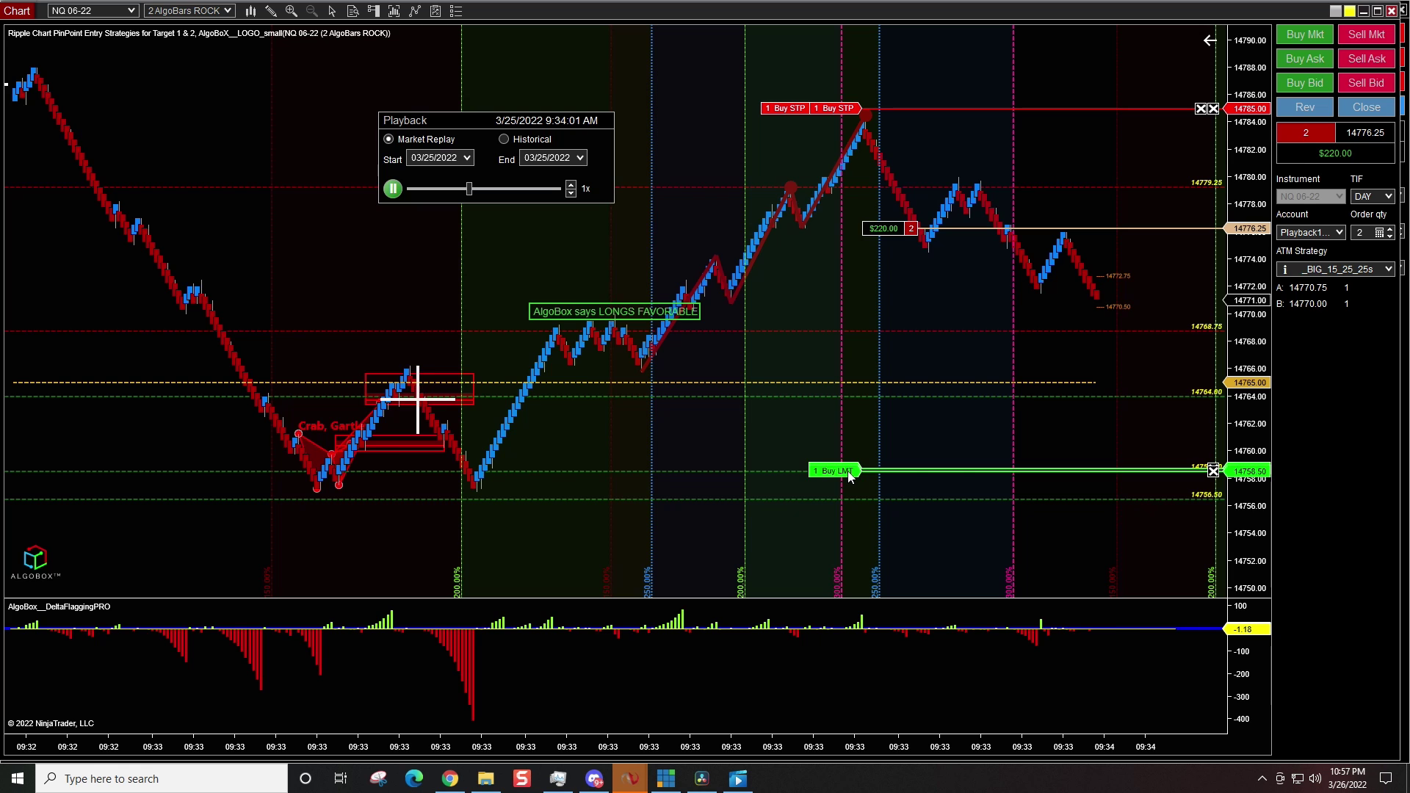
click(844, 471)
click(904, 244)
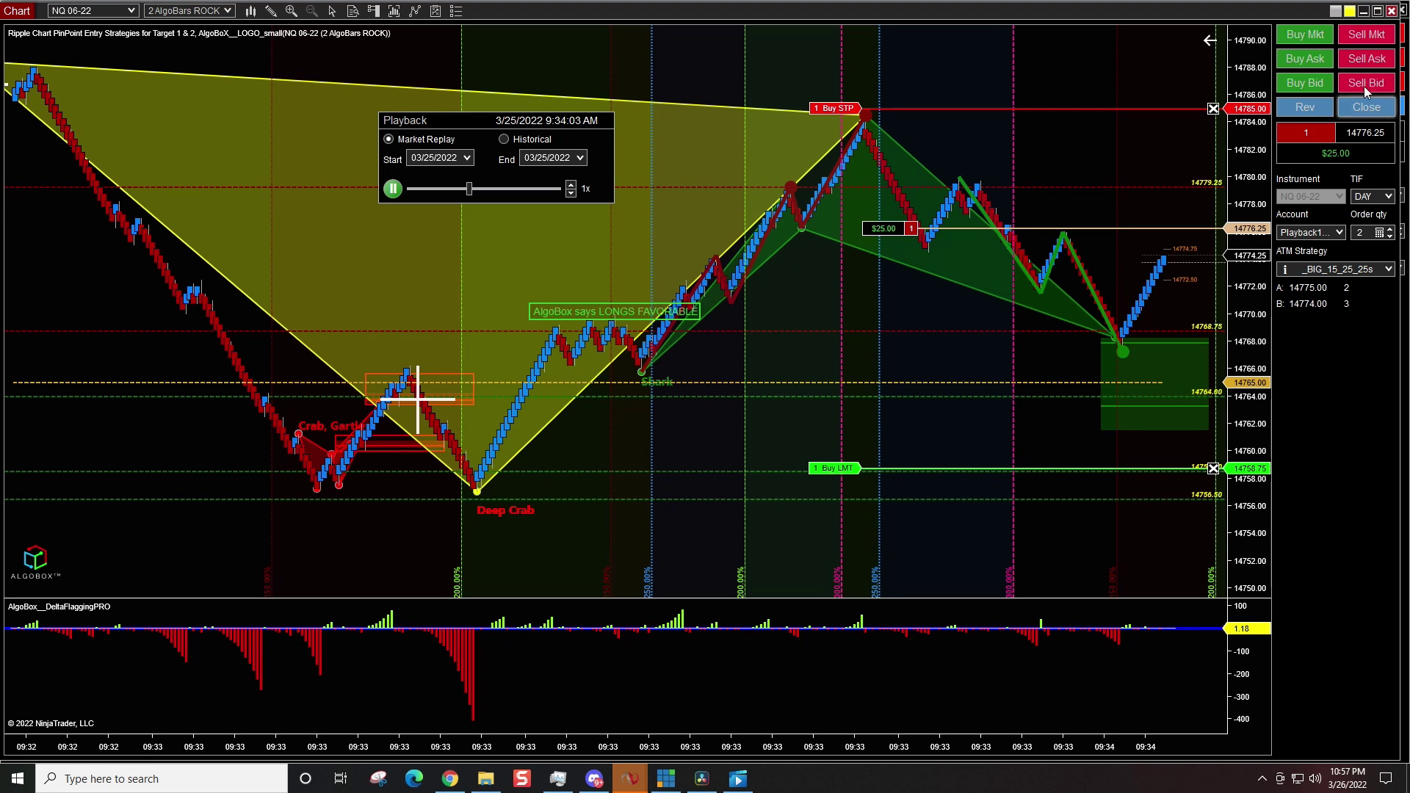
Add to the short with another 2-contract market sell, close the whole position, and pause the replay
click(1370, 36)
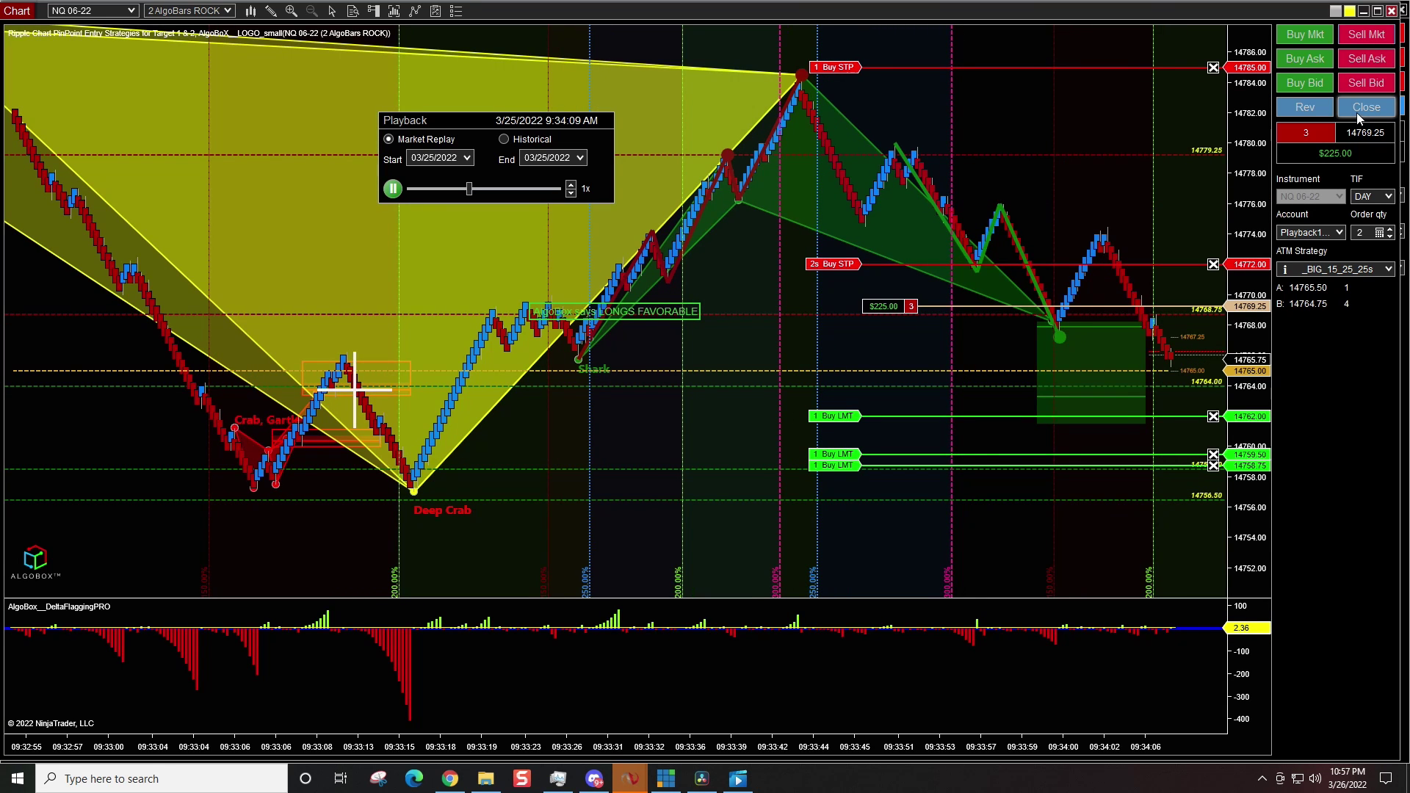
click(1357, 113)
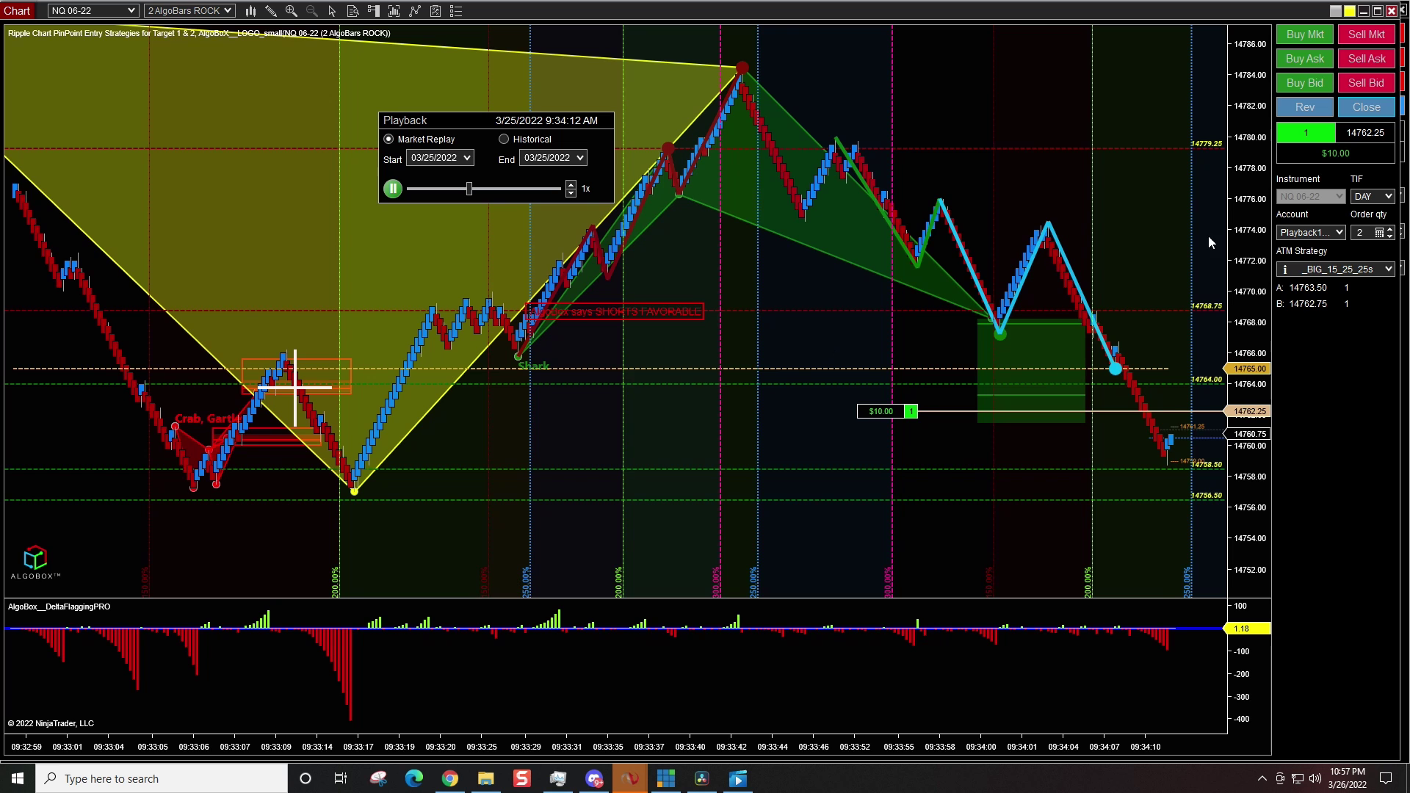
click(401, 189)
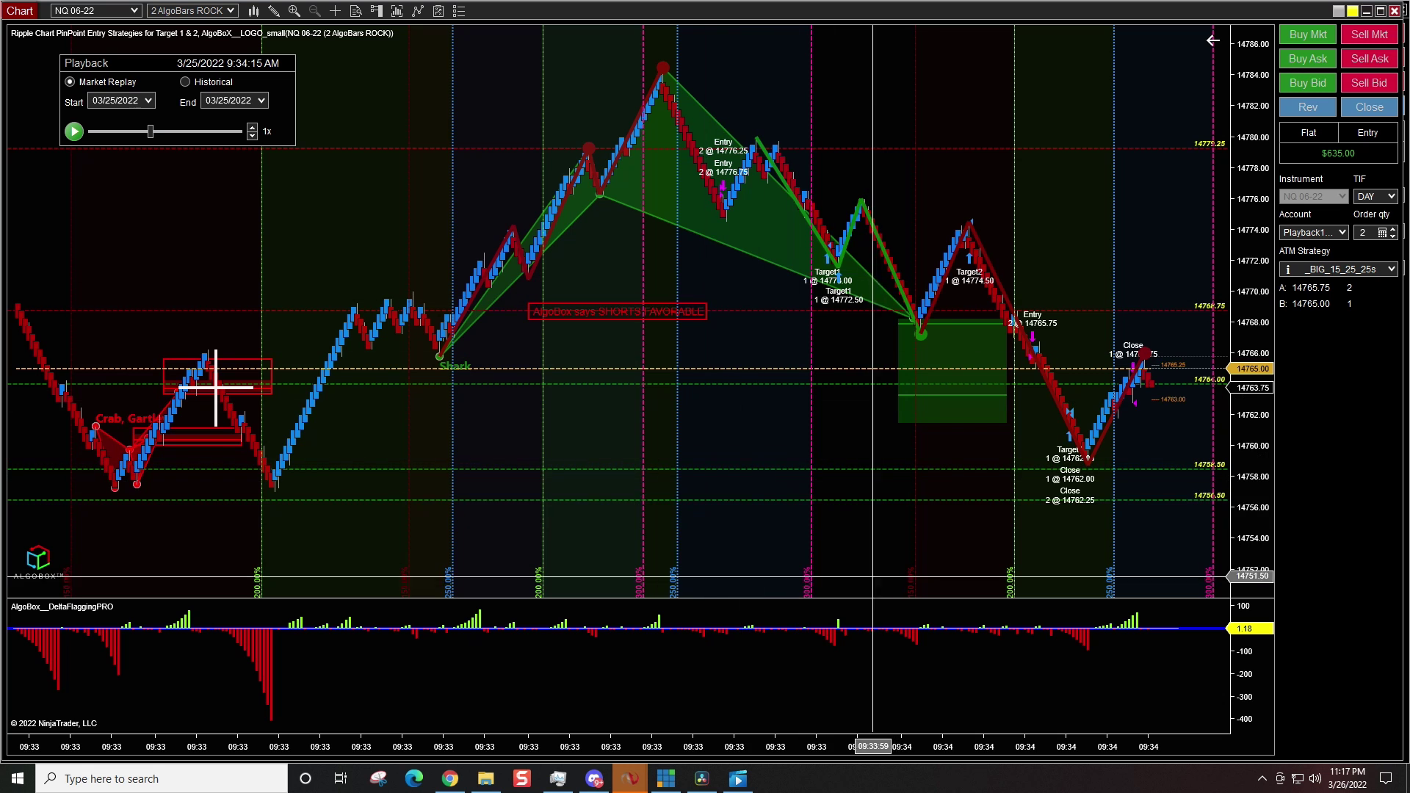
Examine the entry, target and close markers of the executed trades along the chart
scroll(874, 558, left, 5)
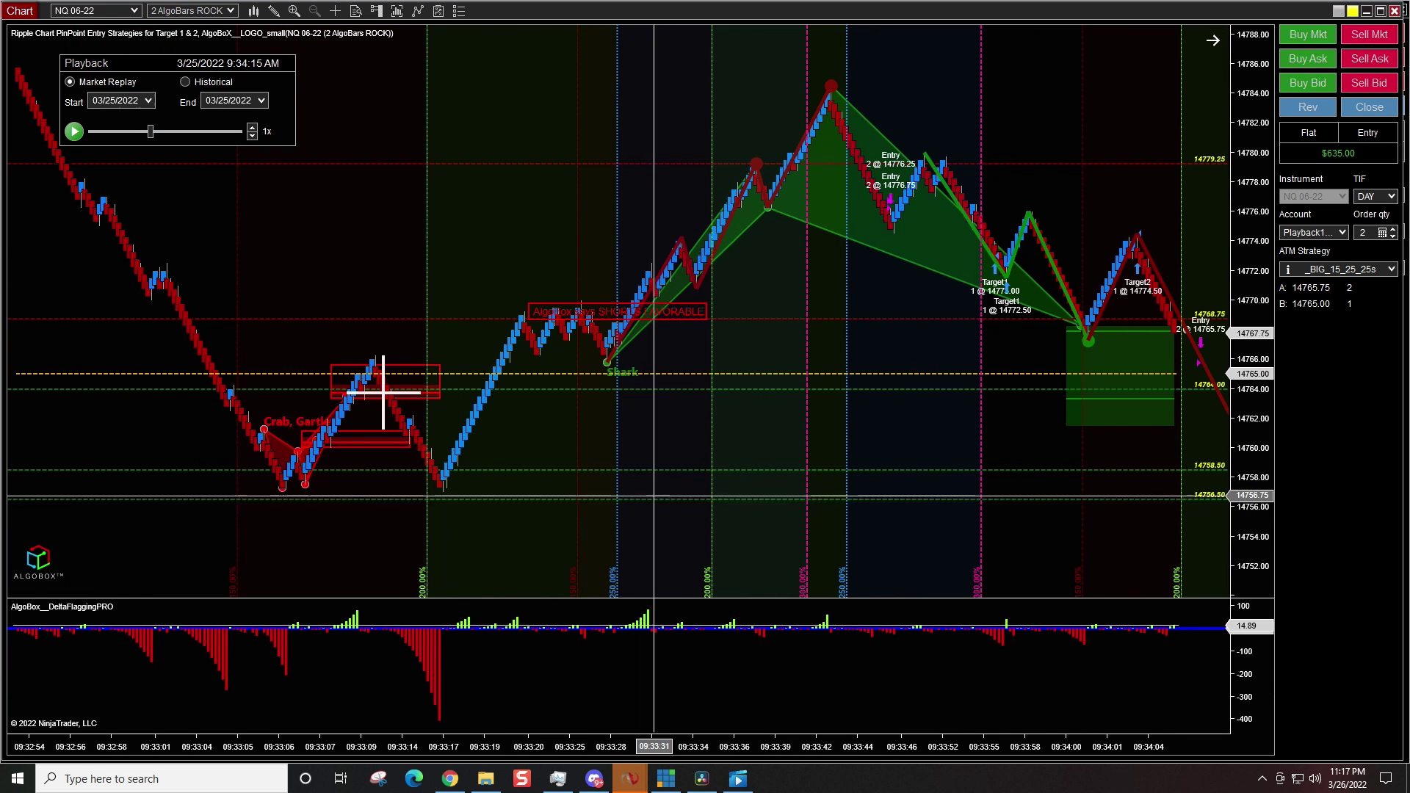
scroll(661, 492, left, 4)
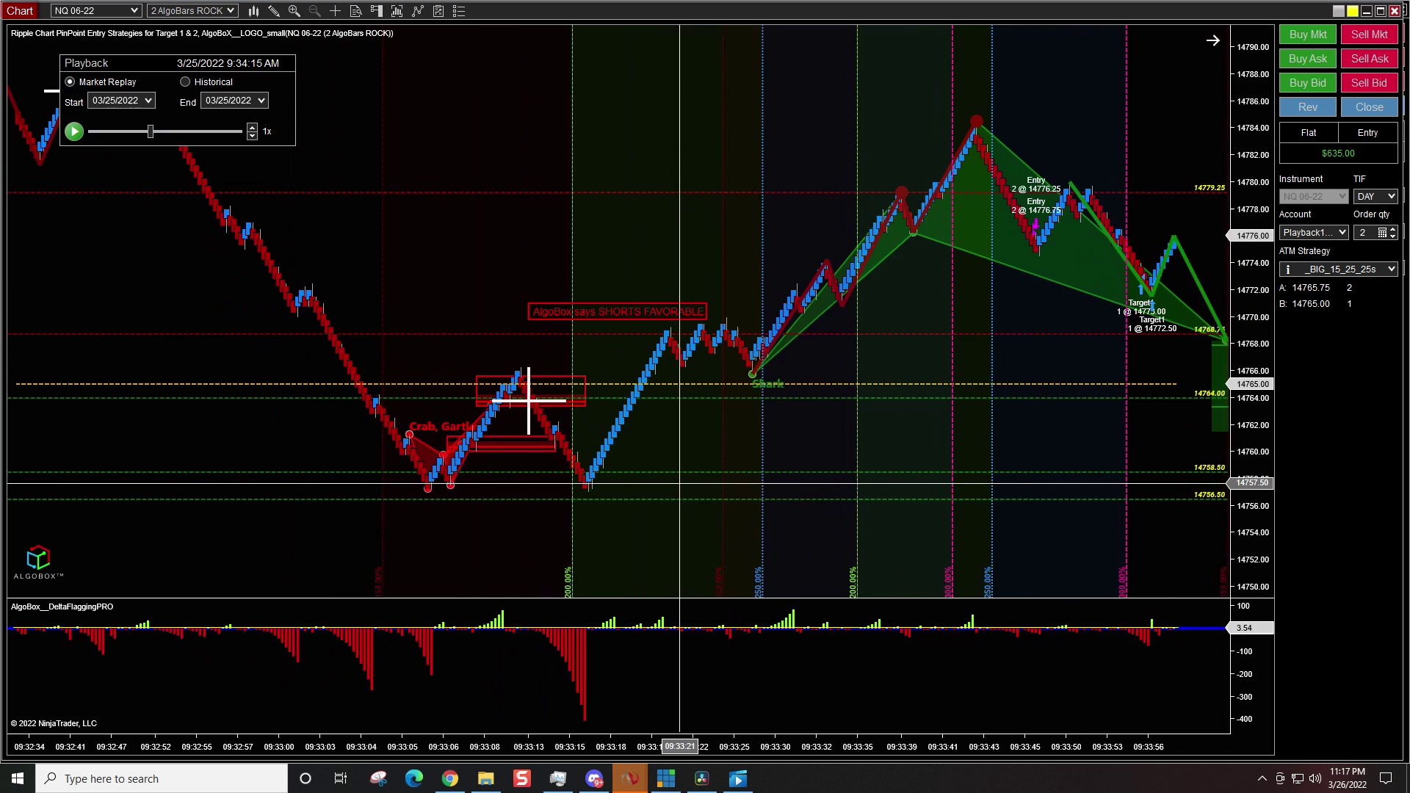
scroll(712, 536, right, 1)
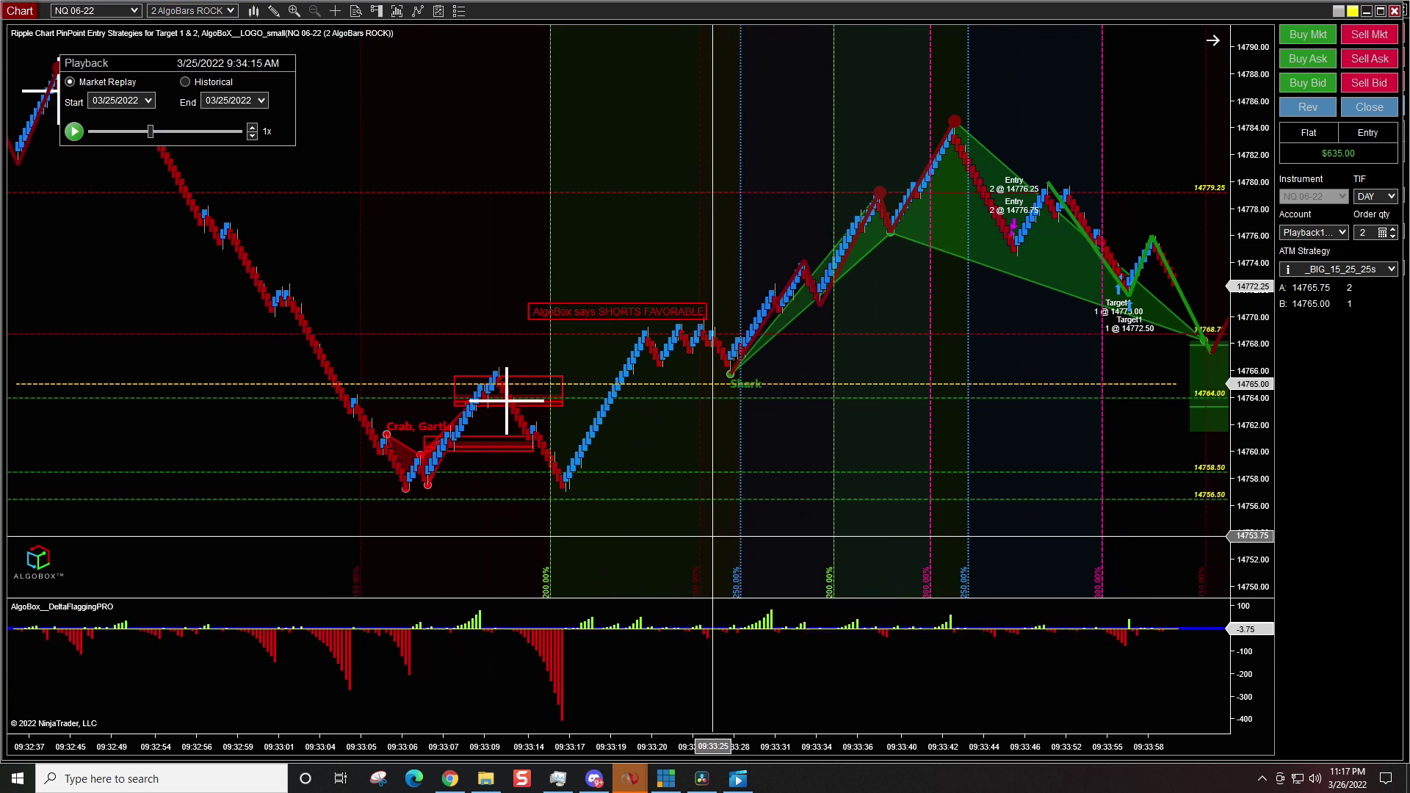
scroll(712, 536, right, 8)
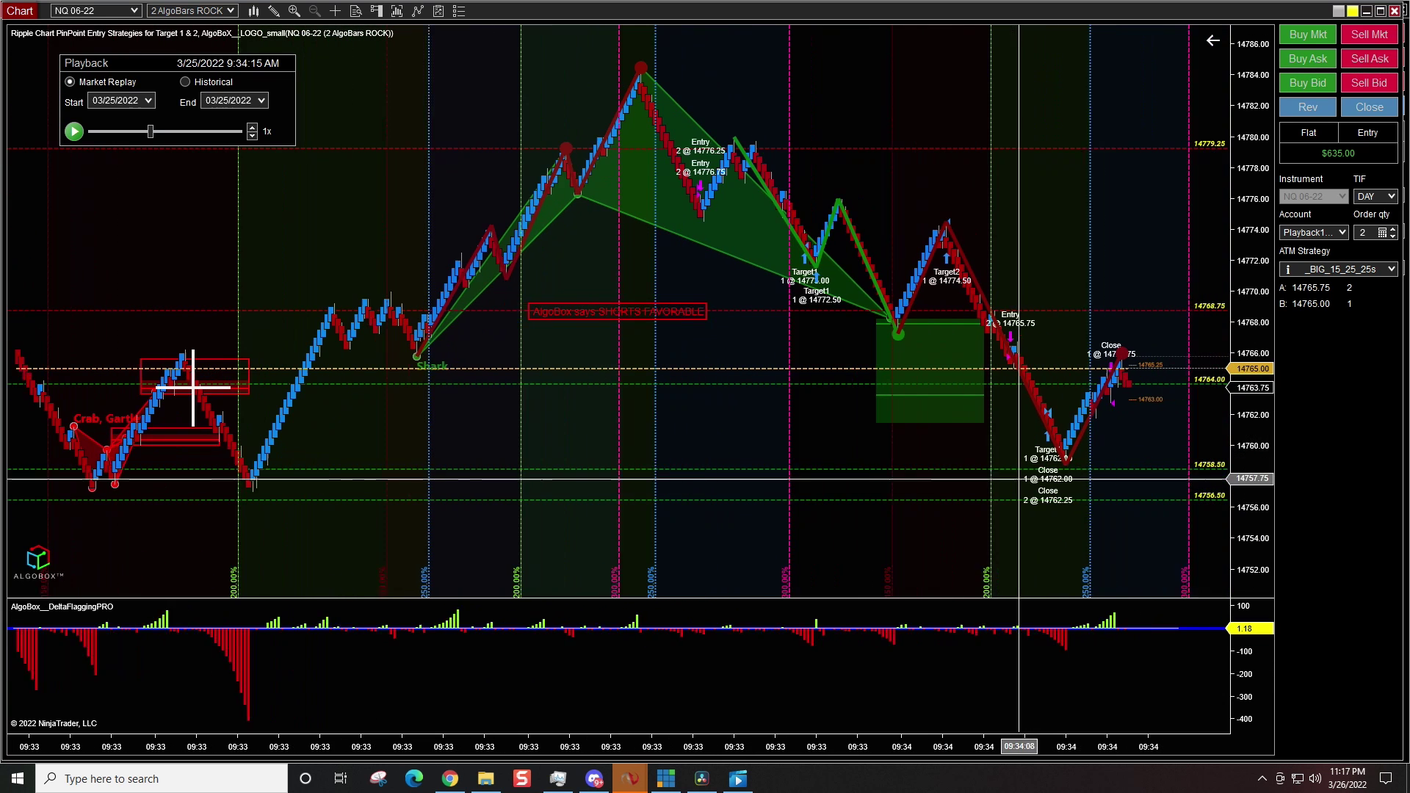
scroll(1019, 479, right, 1)
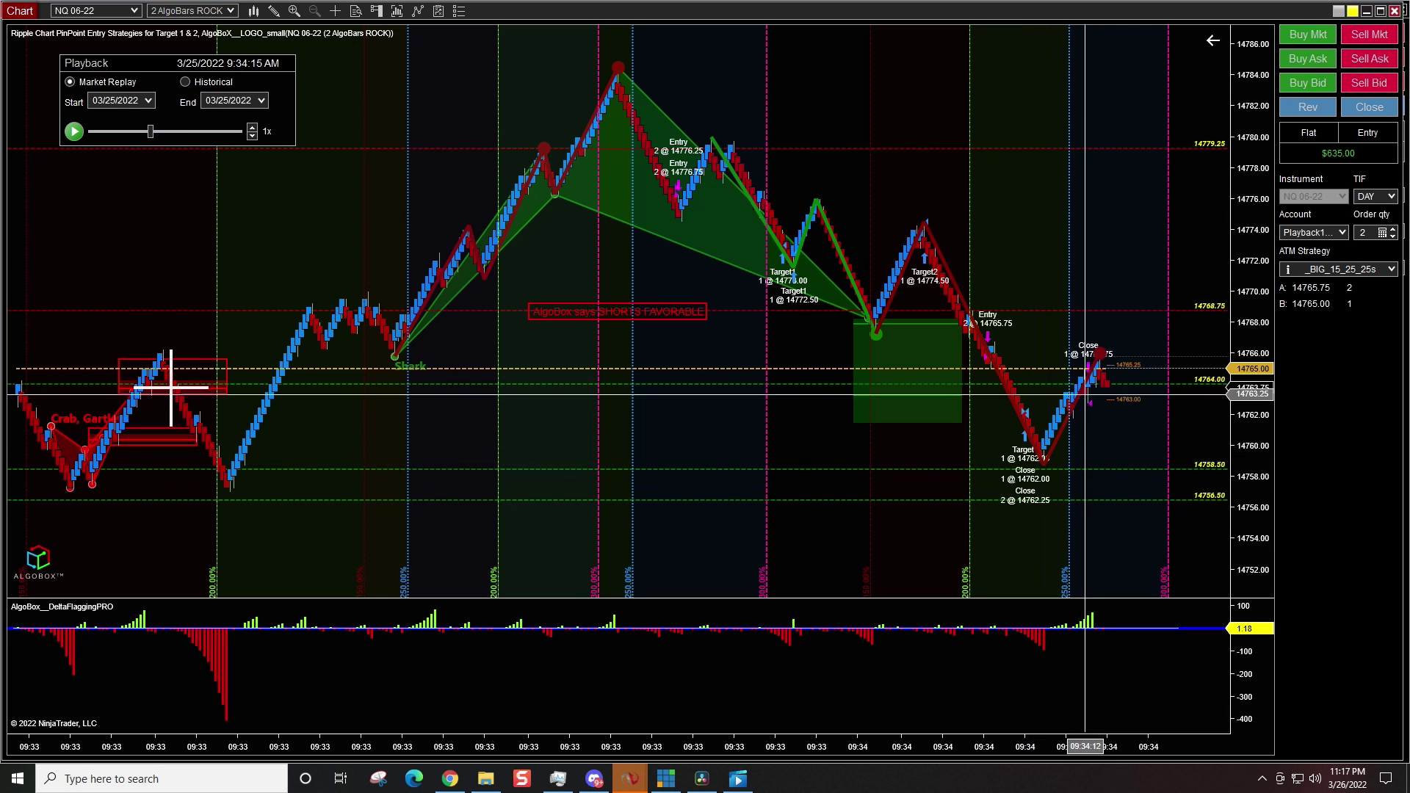
drag(170, 388, 71, 388)
Resume the replay, raise its speed to 20x, and pause it after the price drop
click(74, 132)
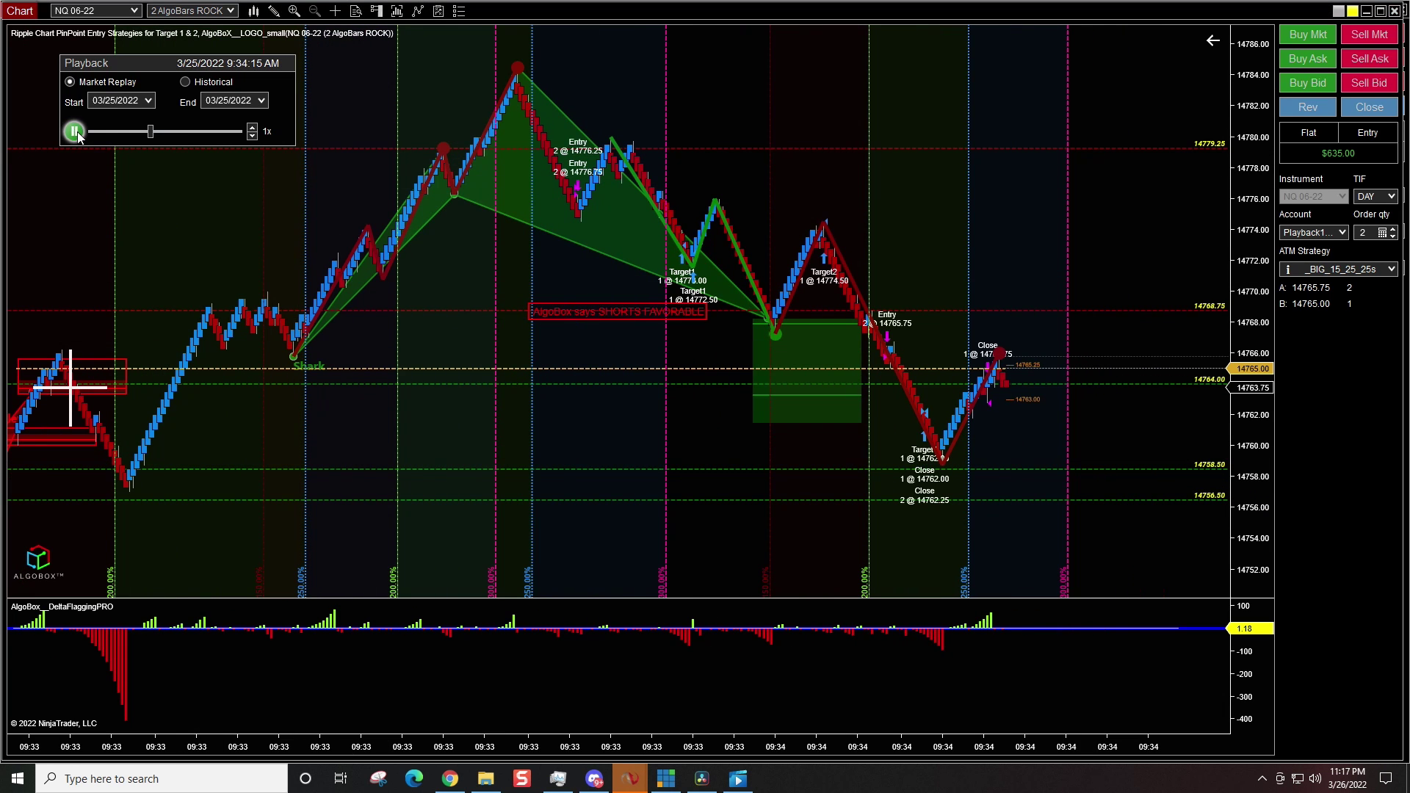
click(252, 129)
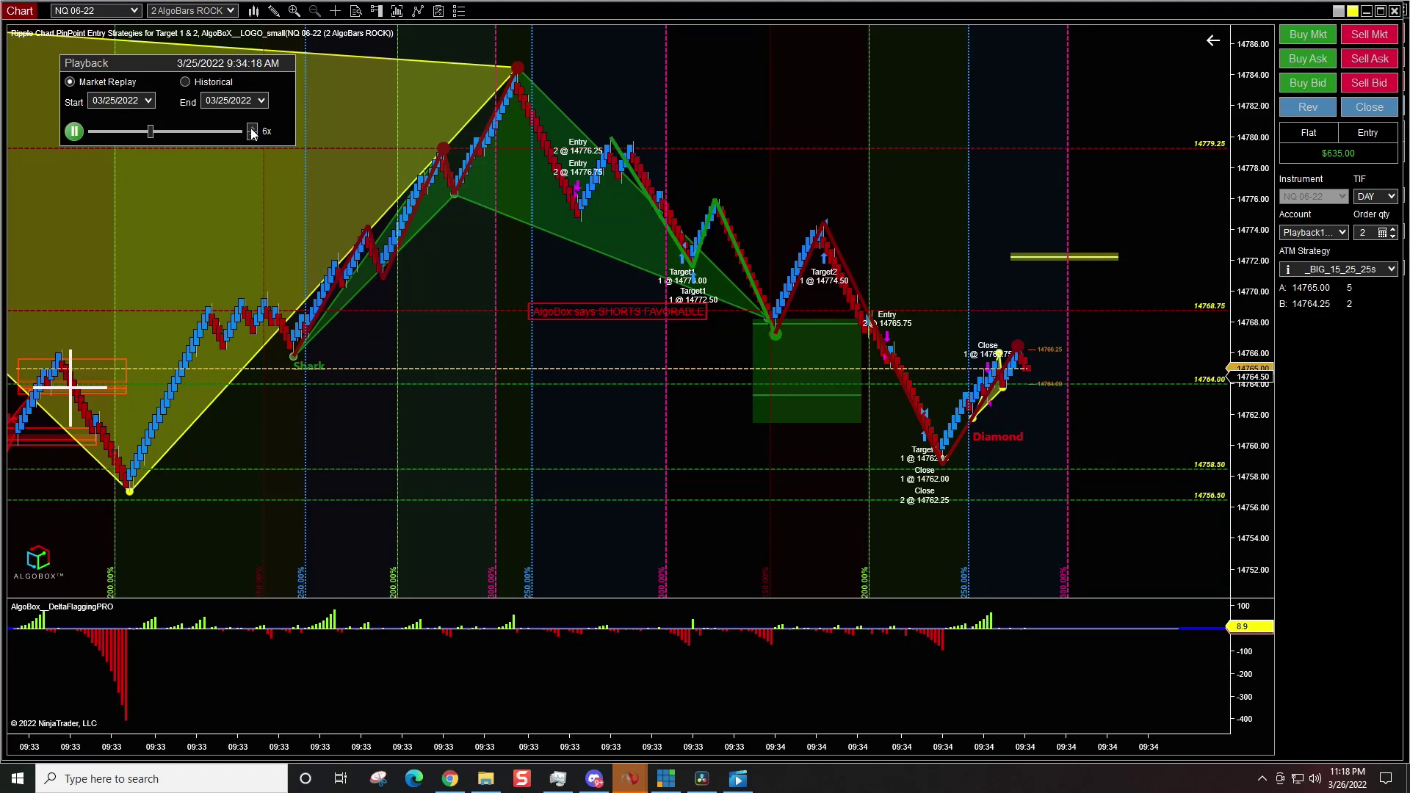
click(252, 130)
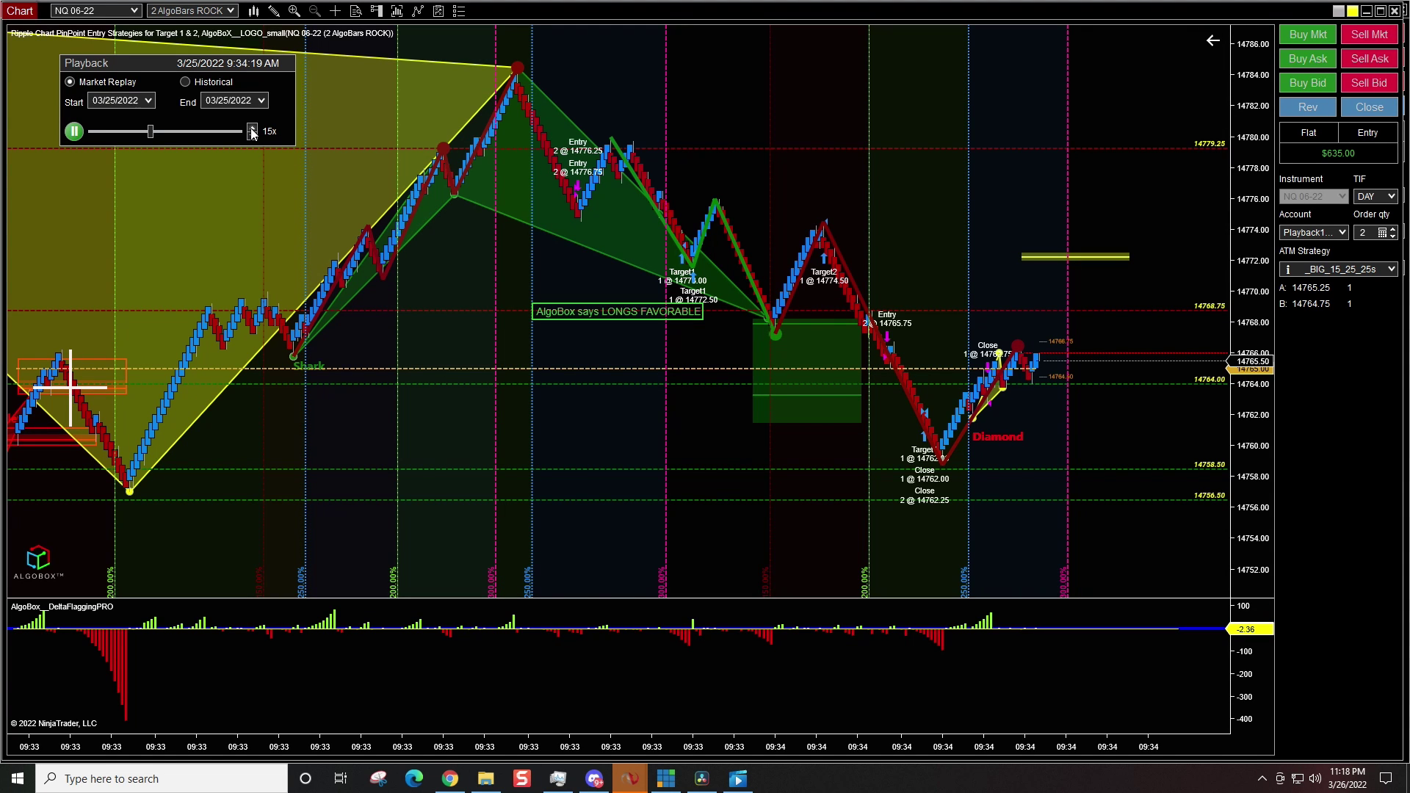
click(252, 130)
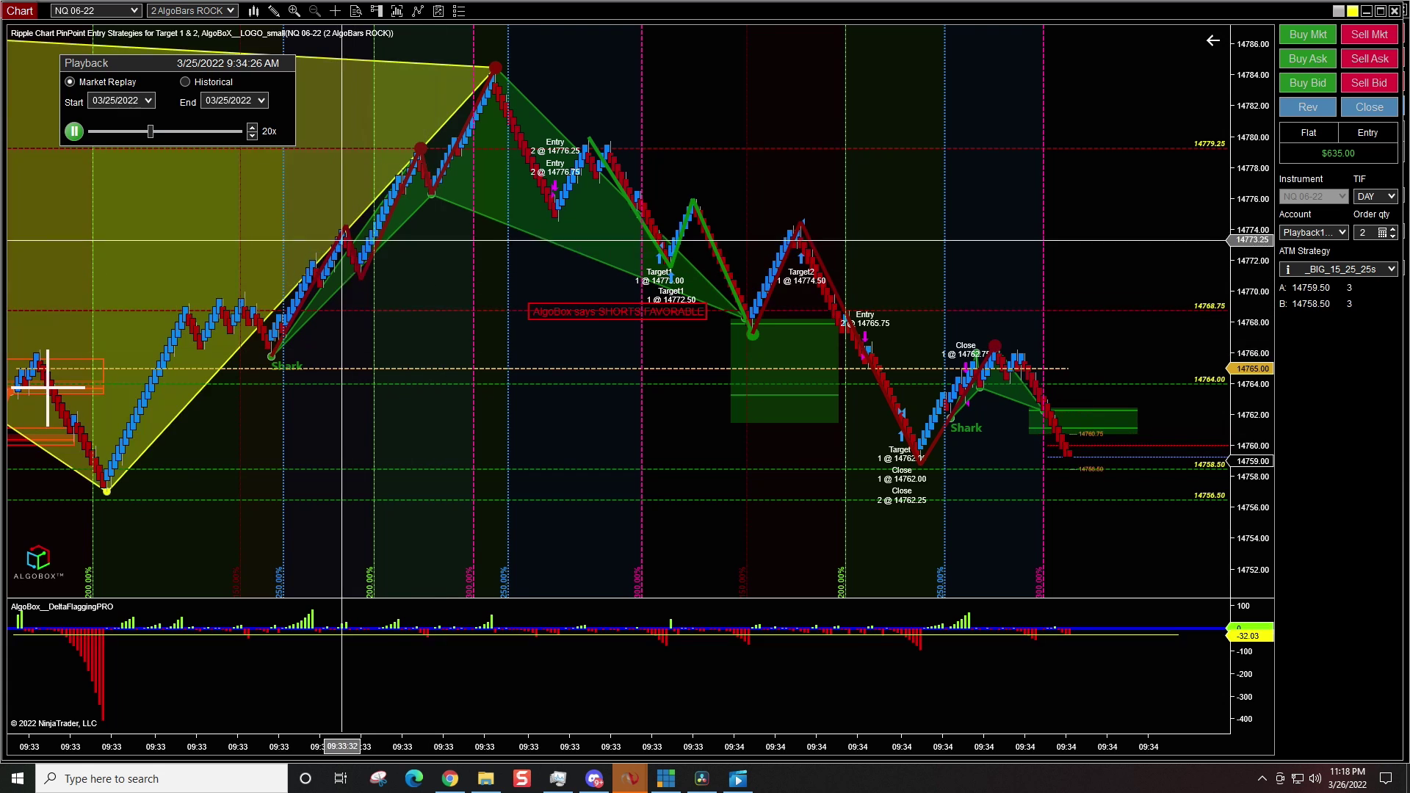
click(73, 133)
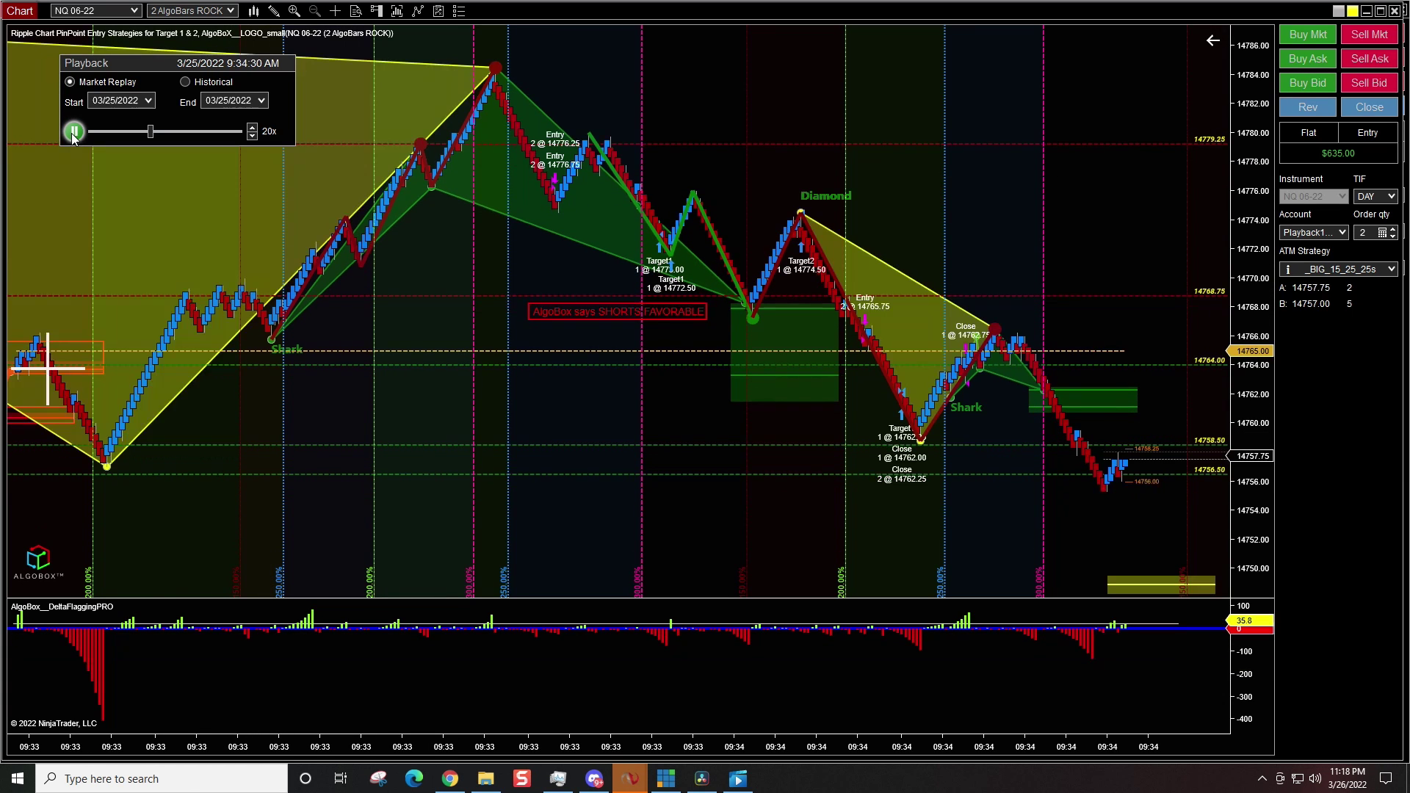
click(74, 132)
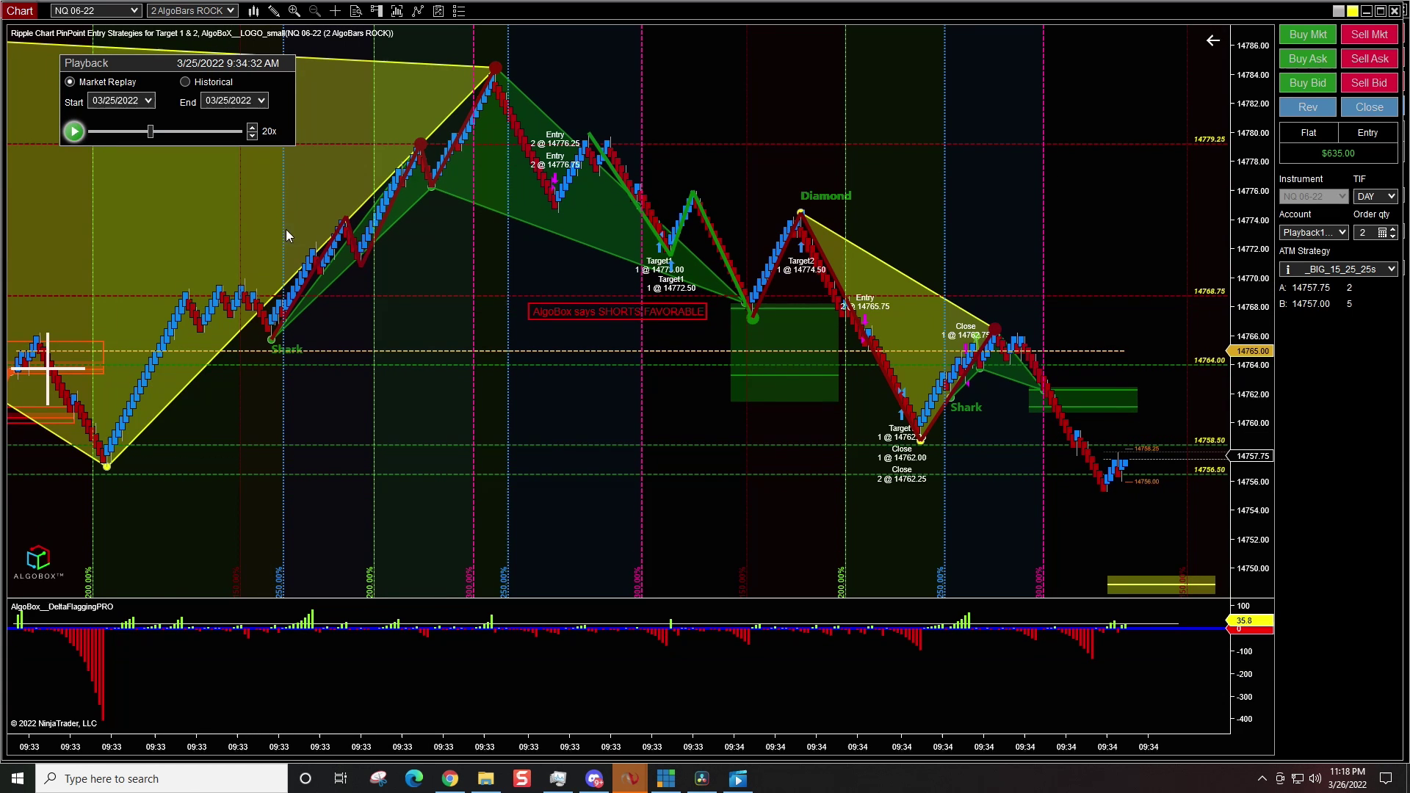
middle_click(1088, 476)
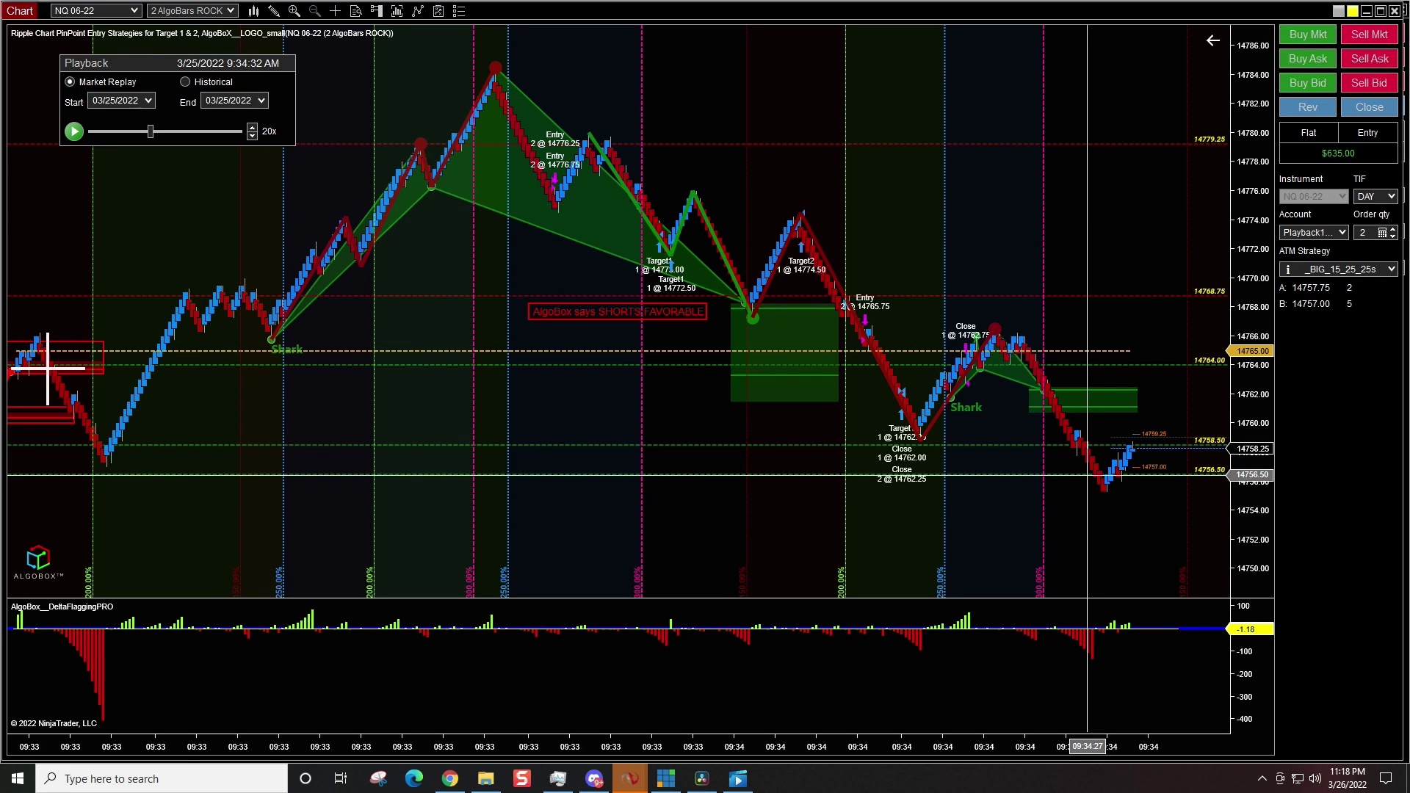